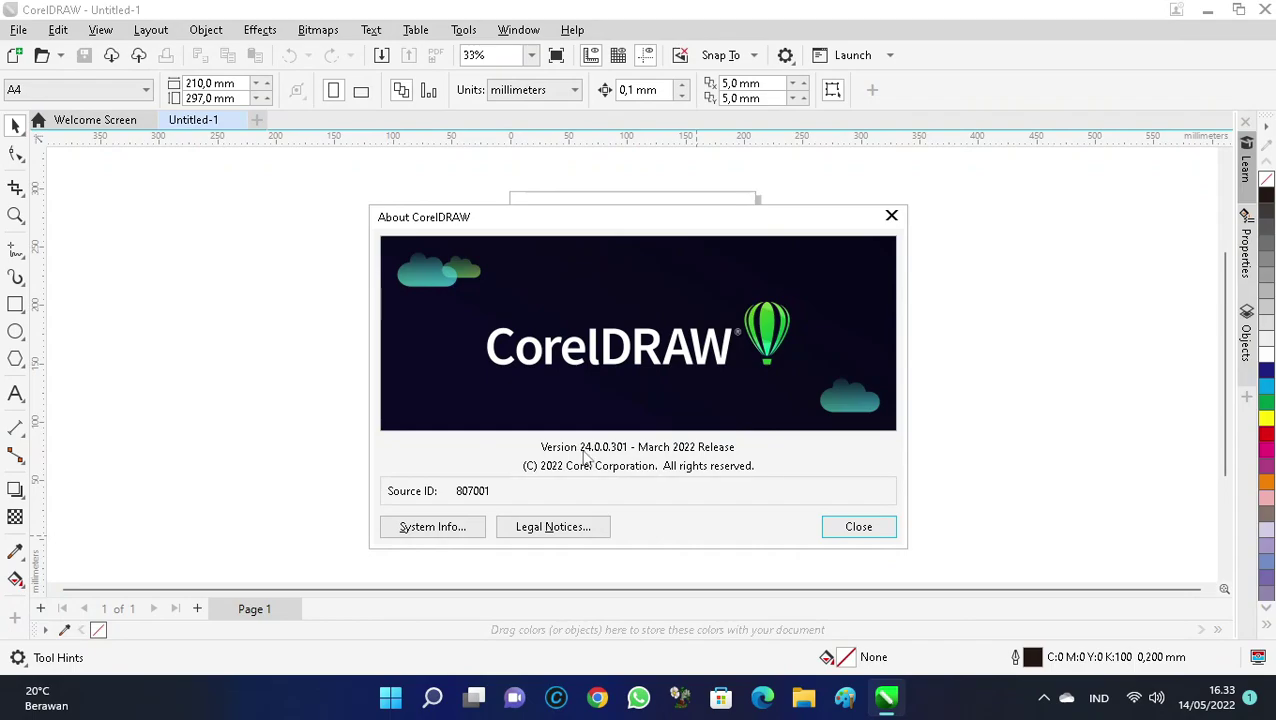
# Close the version information and draw a rectangle sized 1360 mm wide by 768 mm high.
pyautogui.click(852, 527)
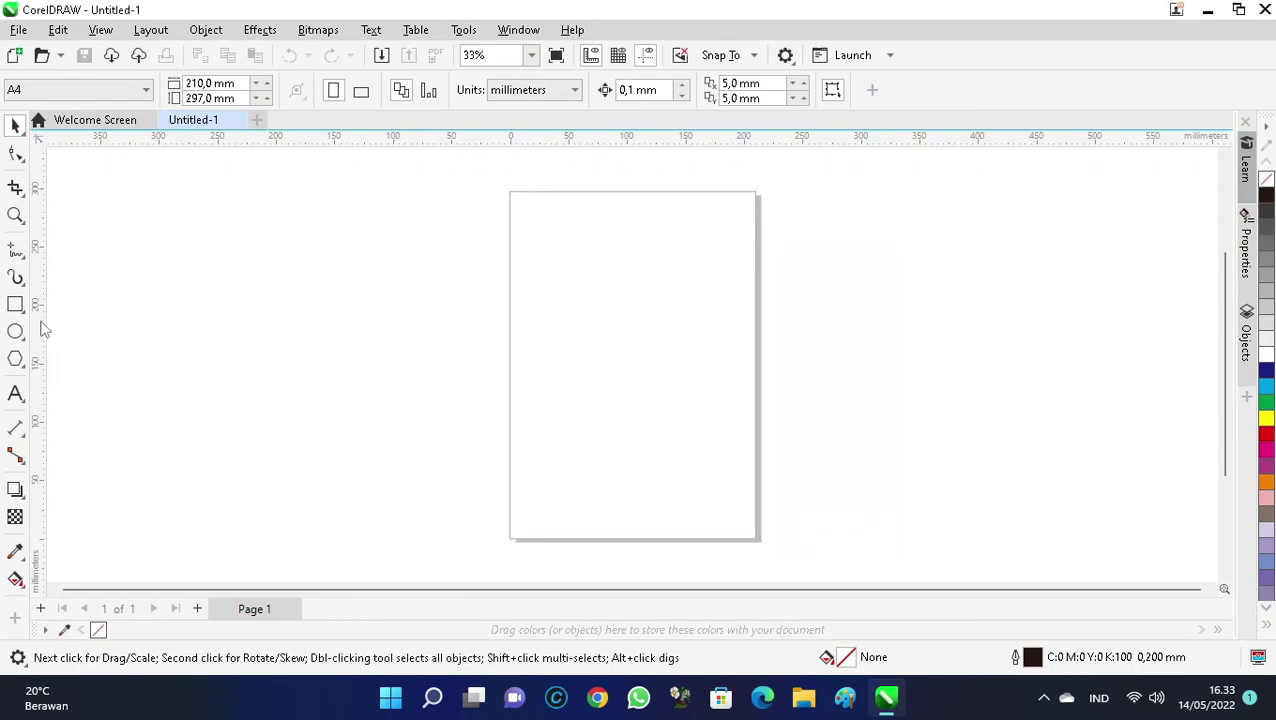
pyautogui.click(15, 304)
pyautogui.moveTo(269, 274); pyautogui.dragTo(609, 451)
pyautogui.click(192, 83)
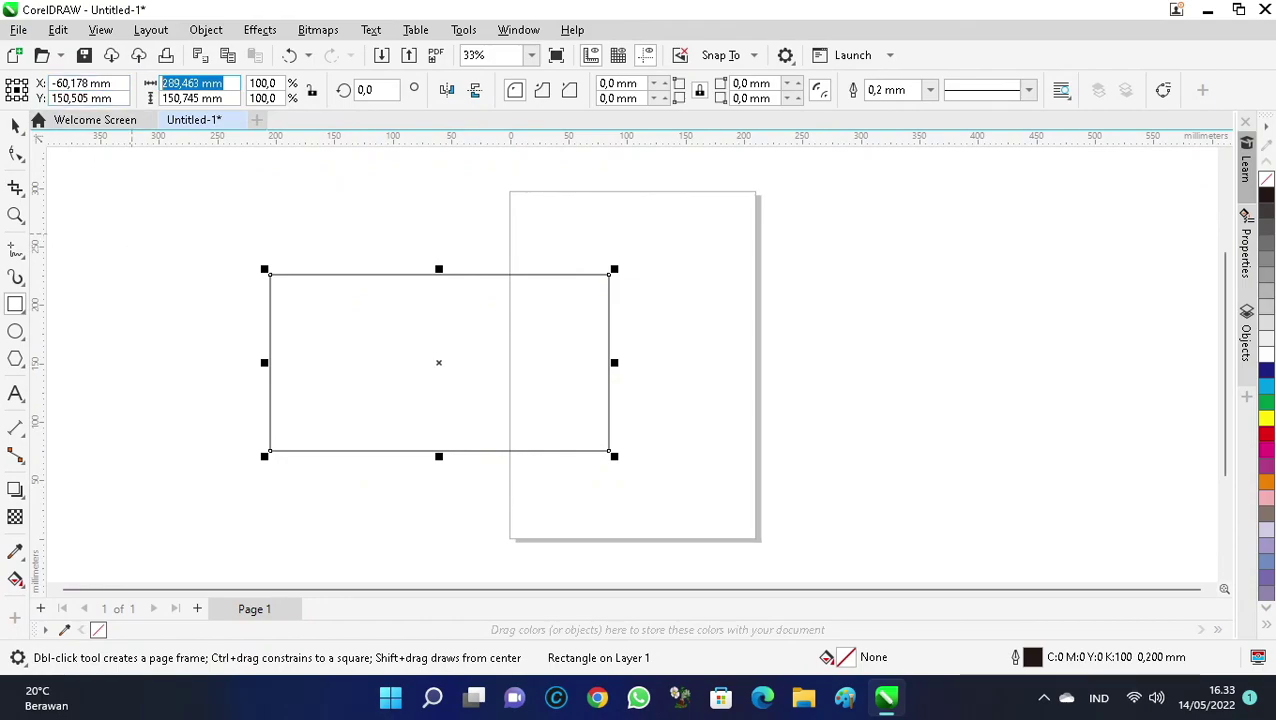
pyautogui.write('1360')
pyautogui.press('Tab')
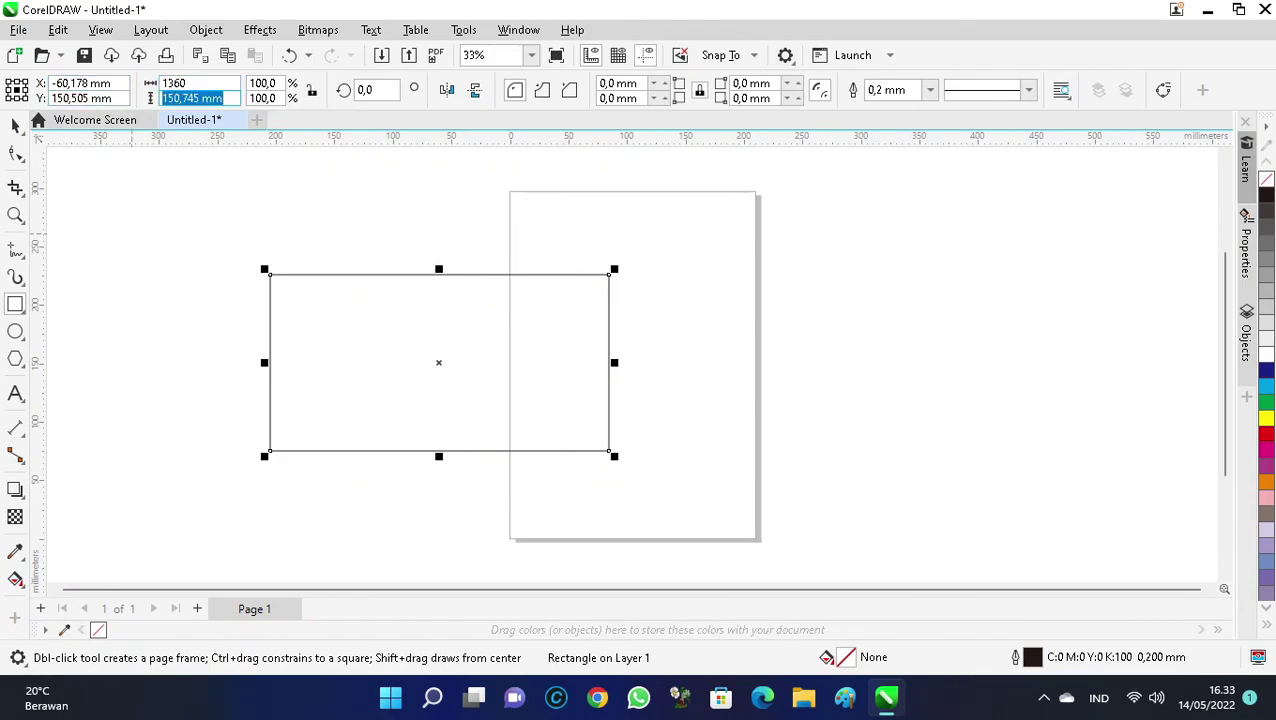
pyautogui.write('768')
pyautogui.press('Return')
pyautogui.press('space')
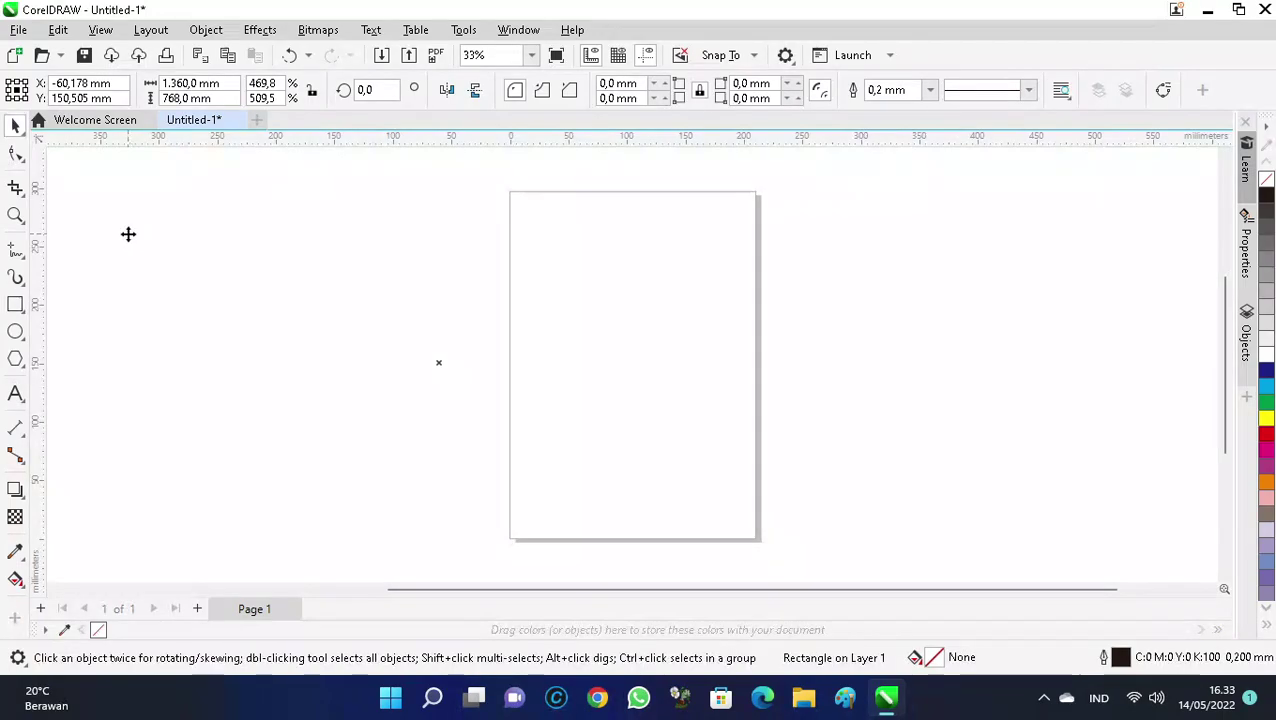
# Center the rectangle on the page and scale it down proportionally about its center to about 546 × 308 mm.
pyautogui.press('F4')
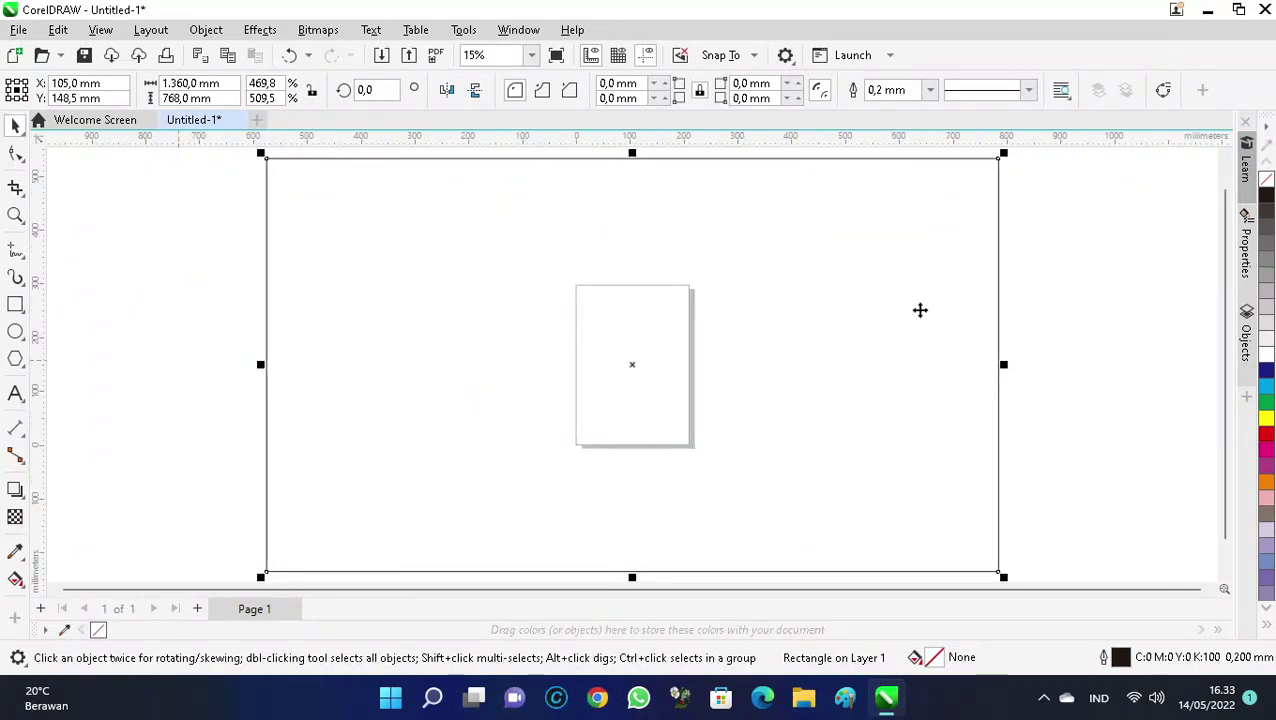
pyautogui.moveTo(1004, 153); pyautogui.dragTo(862, 272)
pyautogui.click(924, 258)
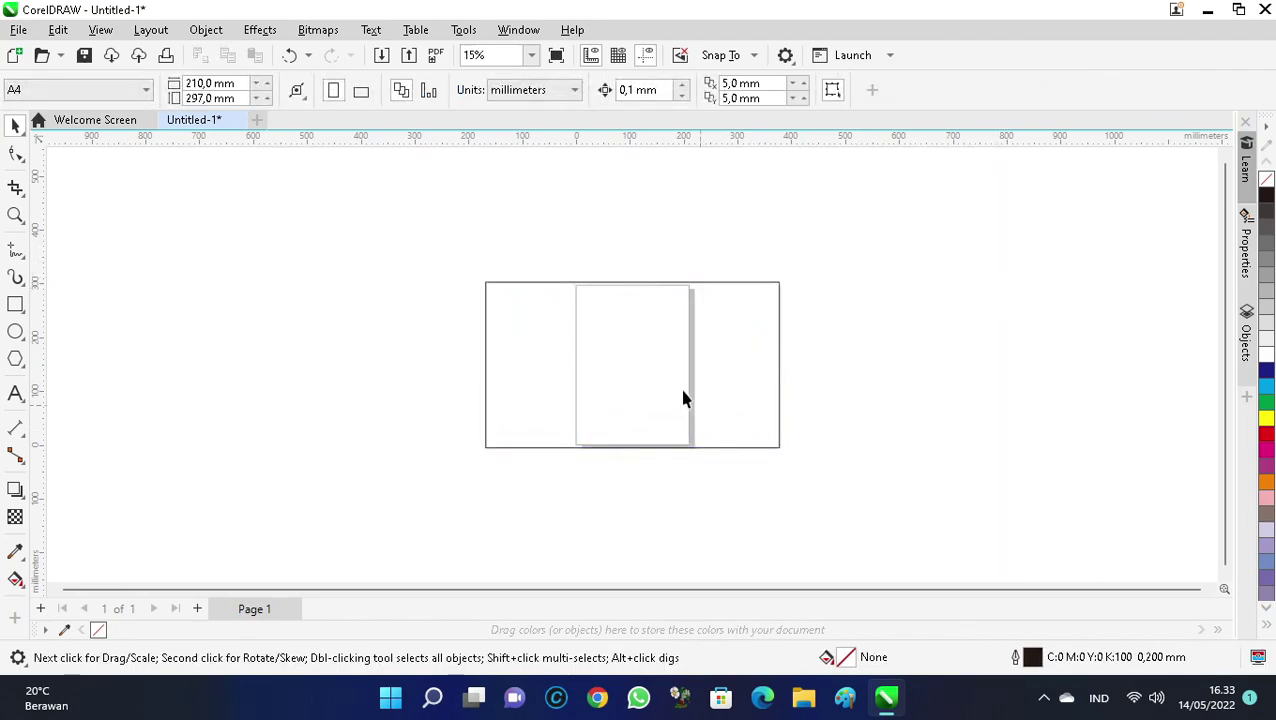
# Make a copy of the rectangle skewed vertically by 30 degrees so its right side rises, keeping the original.
pyautogui.click(661, 402)
pyautogui.moveTo(661, 402); pyautogui.dragTo(667, 372)
pyautogui.moveTo(782, 340); pyautogui.dragTo(786, 197)
pyautogui.click(918, 262)
pyautogui.scroll(-1, 763, 421)
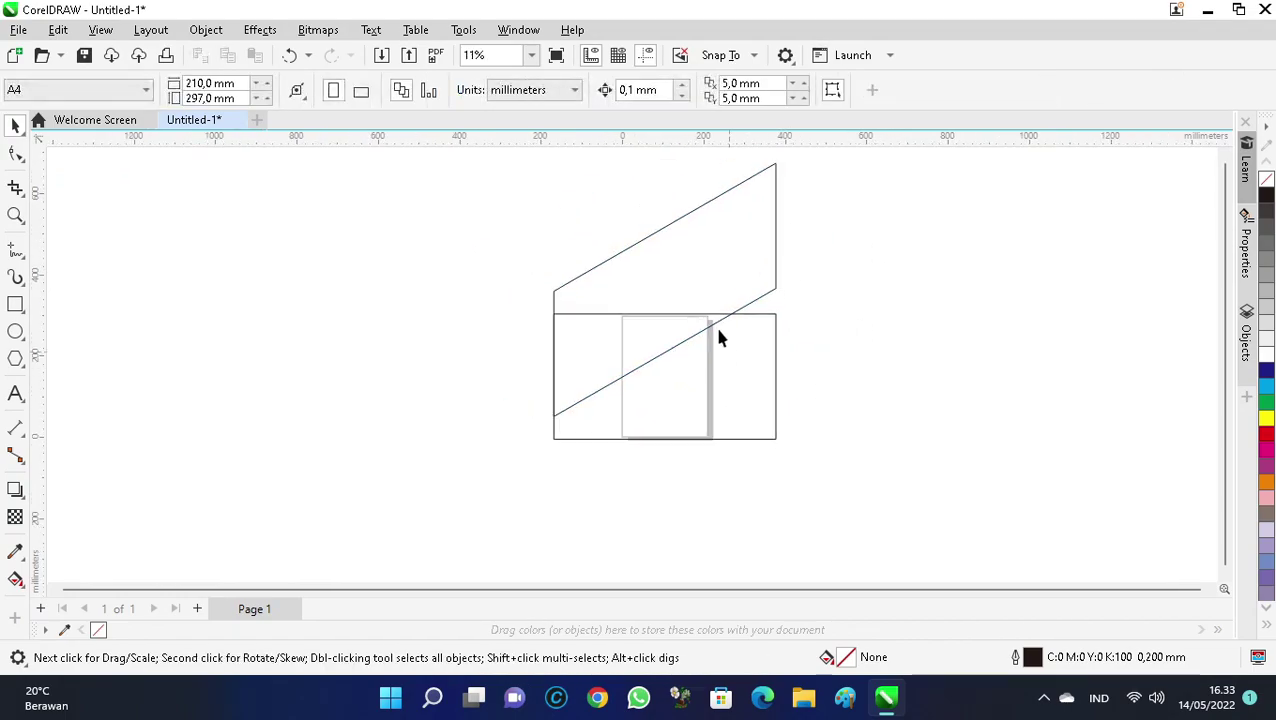
# Copy the skewed shape to the left of the original, mirror it horizontally, and skew it vertically to a flatter slope.
pyautogui.click(726, 279)
pyautogui.moveTo(726, 279); pyautogui.dragTo(491, 292)
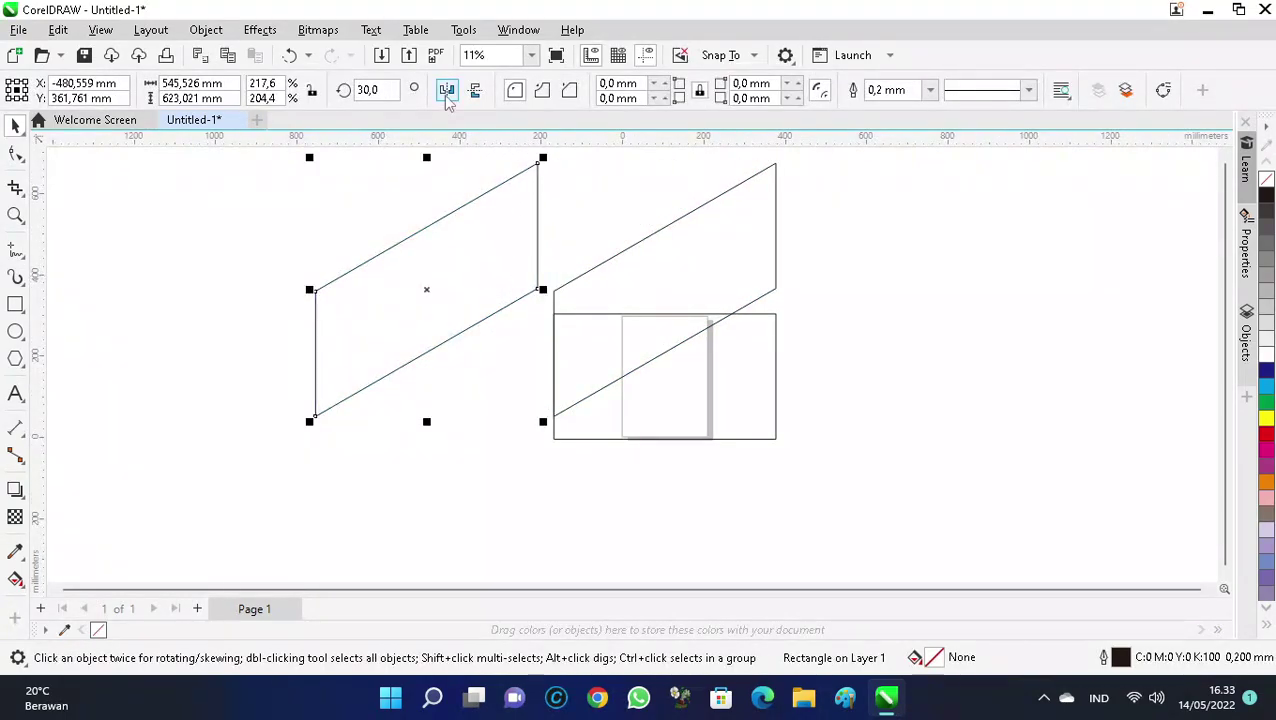
pyautogui.click(447, 91)
pyautogui.click(339, 259)
pyautogui.moveTo(308, 288); pyautogui.dragTo(301, 329)
pyautogui.click(319, 438)
# Move the 30-degree skewed shape straight down until its lower-right corner meets the rectangle's upper-right corner.
pyautogui.click(769, 293)
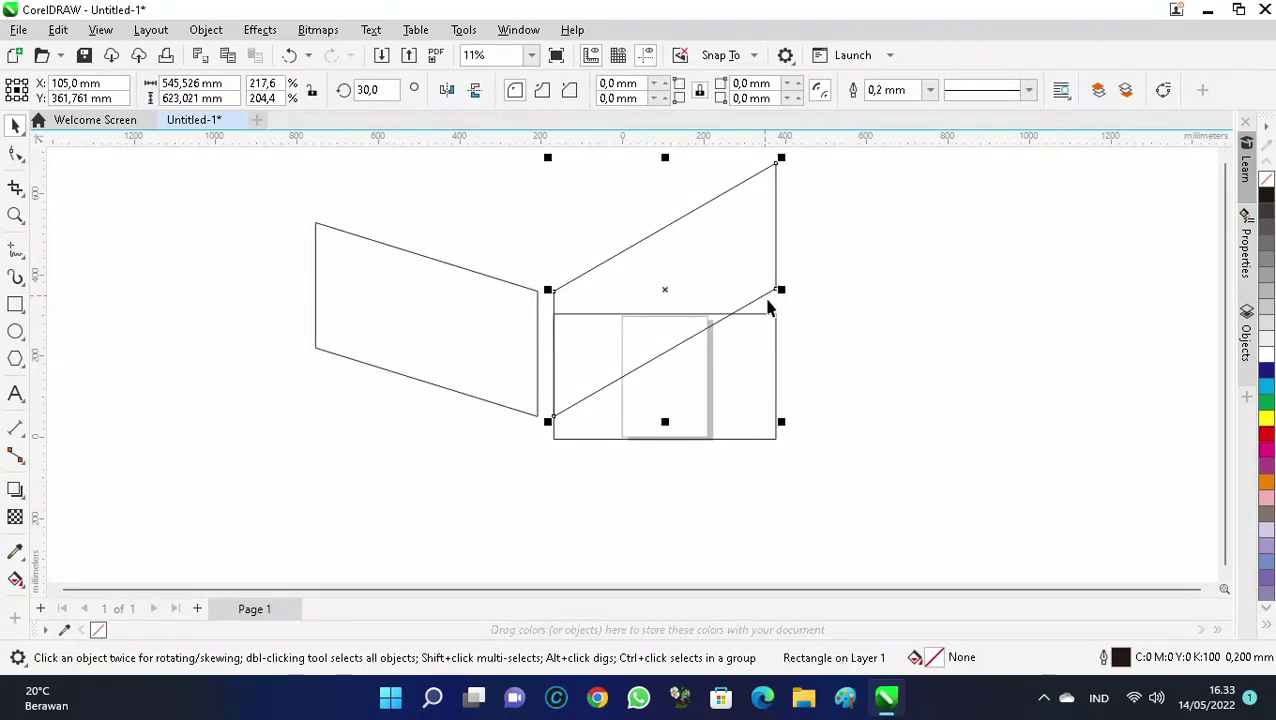
pyautogui.moveTo(777, 289); pyautogui.dragTo(776, 316)
pyautogui.click(641, 427)
# Move the mirrored shape so its lower-right corner snaps to the middle of the other skewed shape's lower edge.
pyautogui.scroll(2, 641, 407)
pyautogui.click(463, 428)
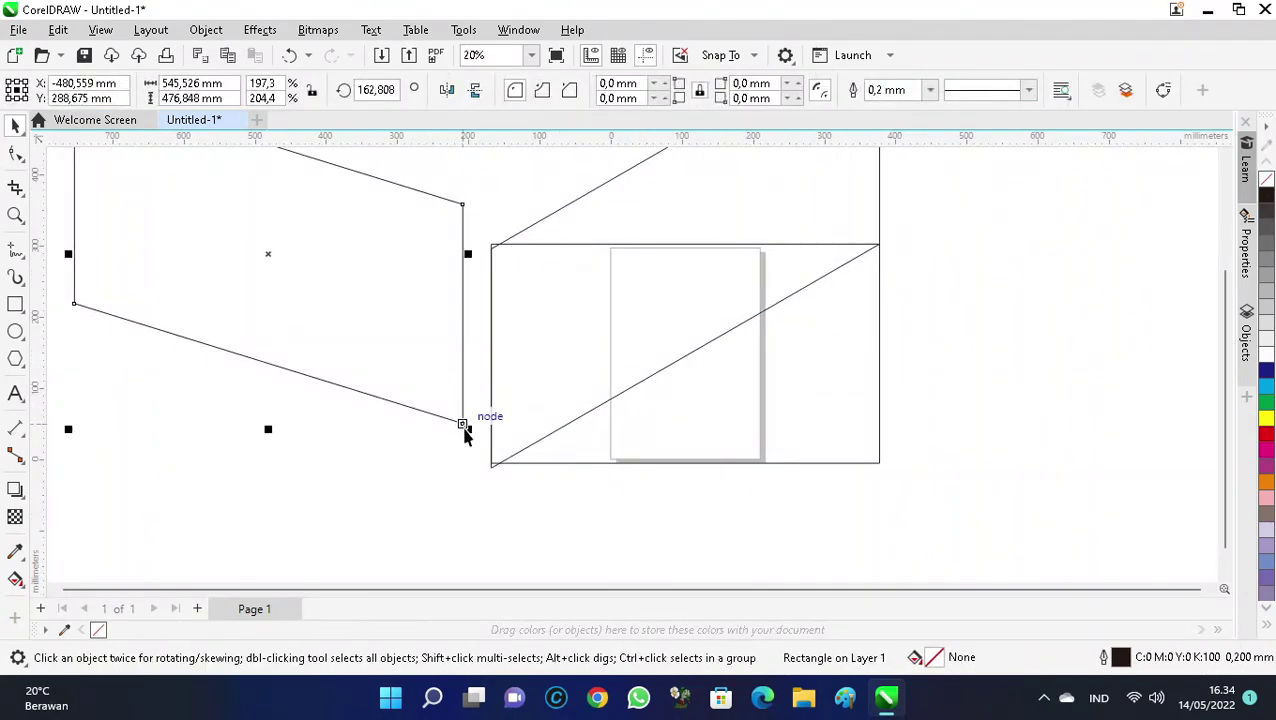
pyautogui.moveTo(464, 430); pyautogui.dragTo(686, 358)
pyautogui.click(558, 348)
# Duplicate both skewed shapes together straight down, leaving a band's width between the originals and the copies.
pyautogui.click(350, 219)
pyautogui.keyDown('shift'); pyautogui.click(498, 266); pyautogui.keyUp('shift')
pyautogui.moveTo(494, 251); pyautogui.dragTo(488, 299)
pyautogui.click(354, 424)
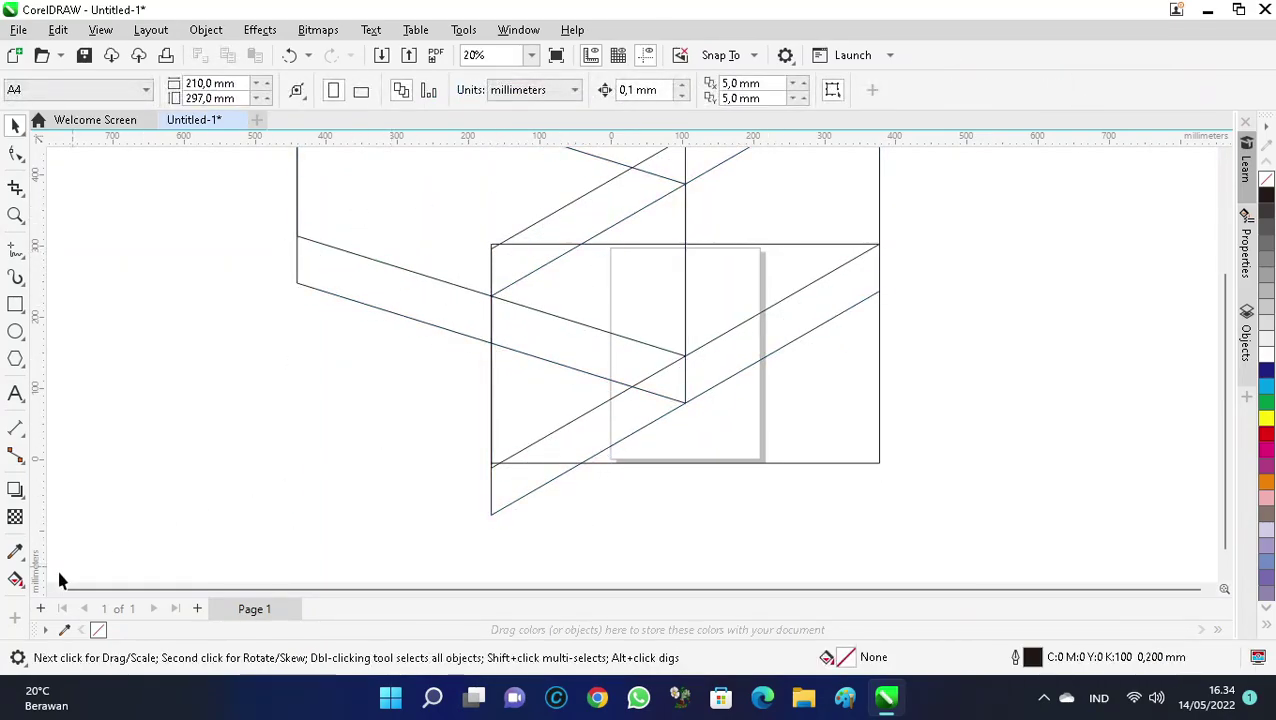
# Use Smart Fill on the three regions inside the rectangle that form the V-shaped band.
pyautogui.click(18, 581)
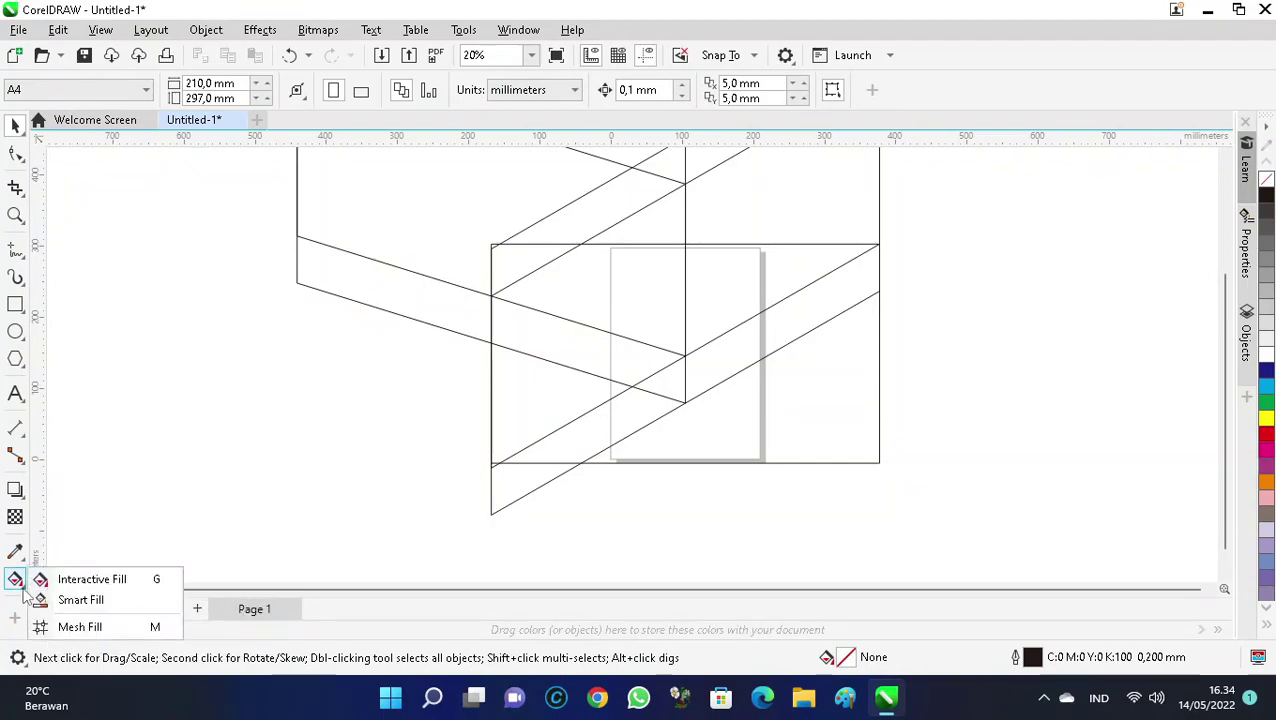
pyautogui.click(81, 600)
pyautogui.click(575, 352)
pyautogui.click(657, 387)
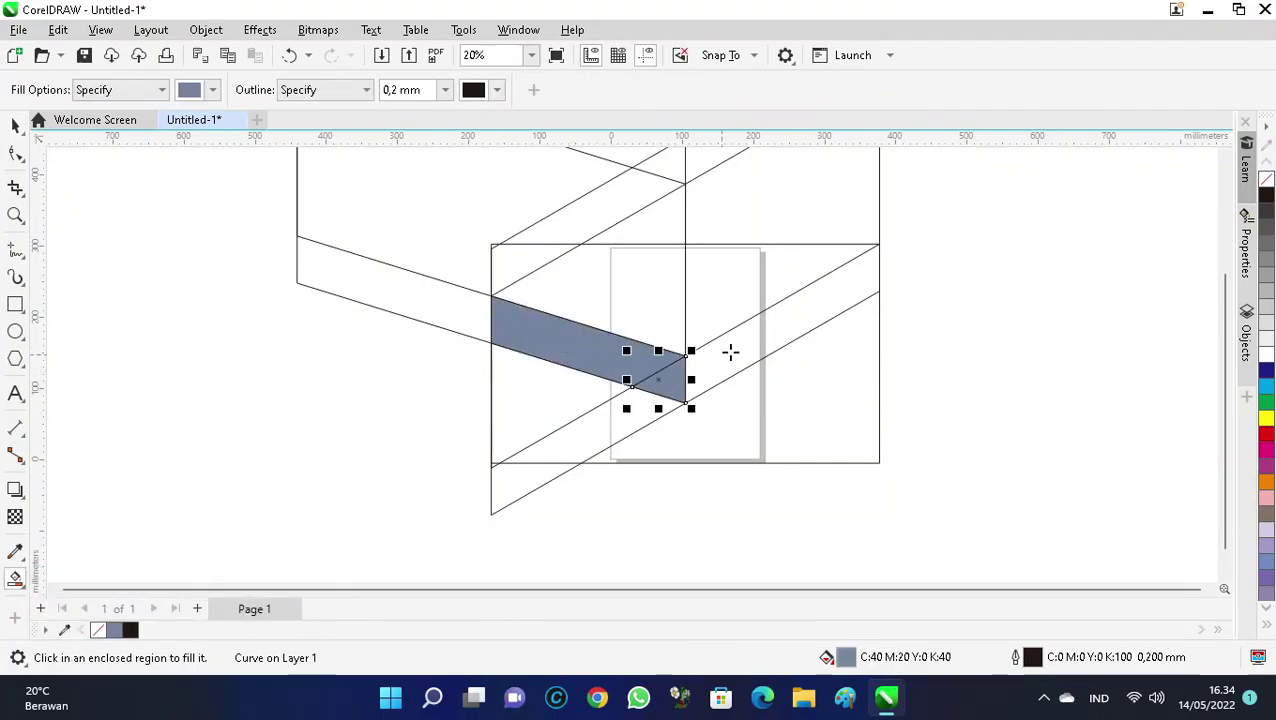
pyautogui.click(723, 353)
pyautogui.press('space')
# Delete the four skewed construction shapes, keeping the rectangle and the filled band pieces.
pyautogui.click(490, 259)
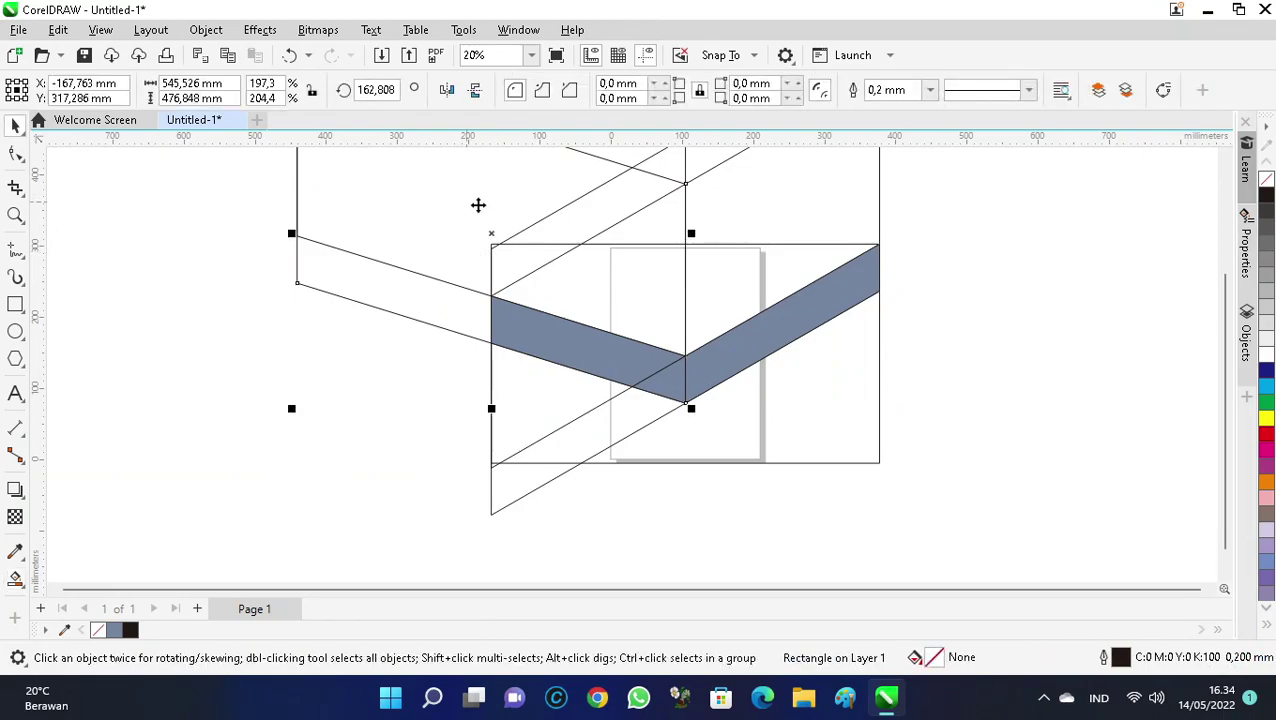
pyautogui.press('Delete')
pyautogui.click(524, 179)
pyautogui.press('Delete')
pyautogui.click(589, 193)
pyautogui.press('Delete')
pyautogui.click(707, 190)
pyautogui.press('Delete')
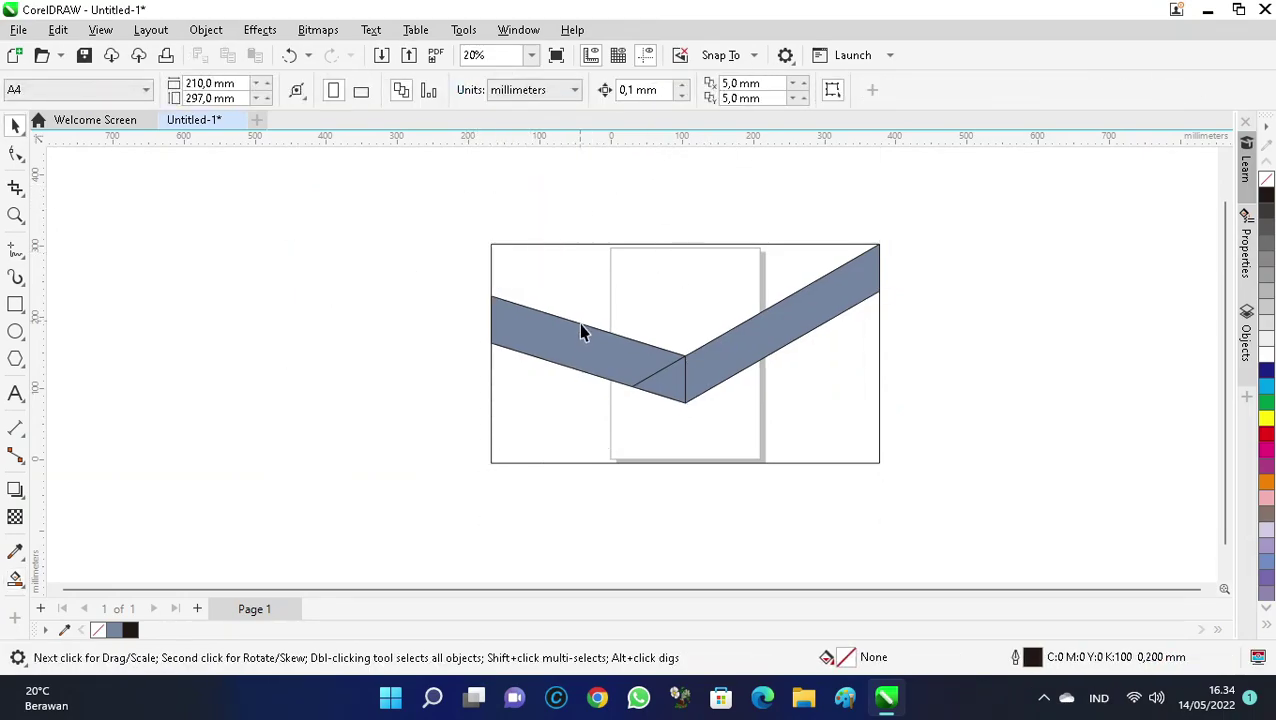
# Weld the left strip and the small triangle beside the fold into a single band piece.
pyautogui.moveTo(738, 451); pyautogui.dragTo(738, 451)
pyautogui.click(552, 90)
pyautogui.click(868, 367)
# Delete the extra node on the left band's lower edge and raise its lower-left node to taper the band.
pyautogui.scroll(2, 789, 308)
pyautogui.click(400, 387)
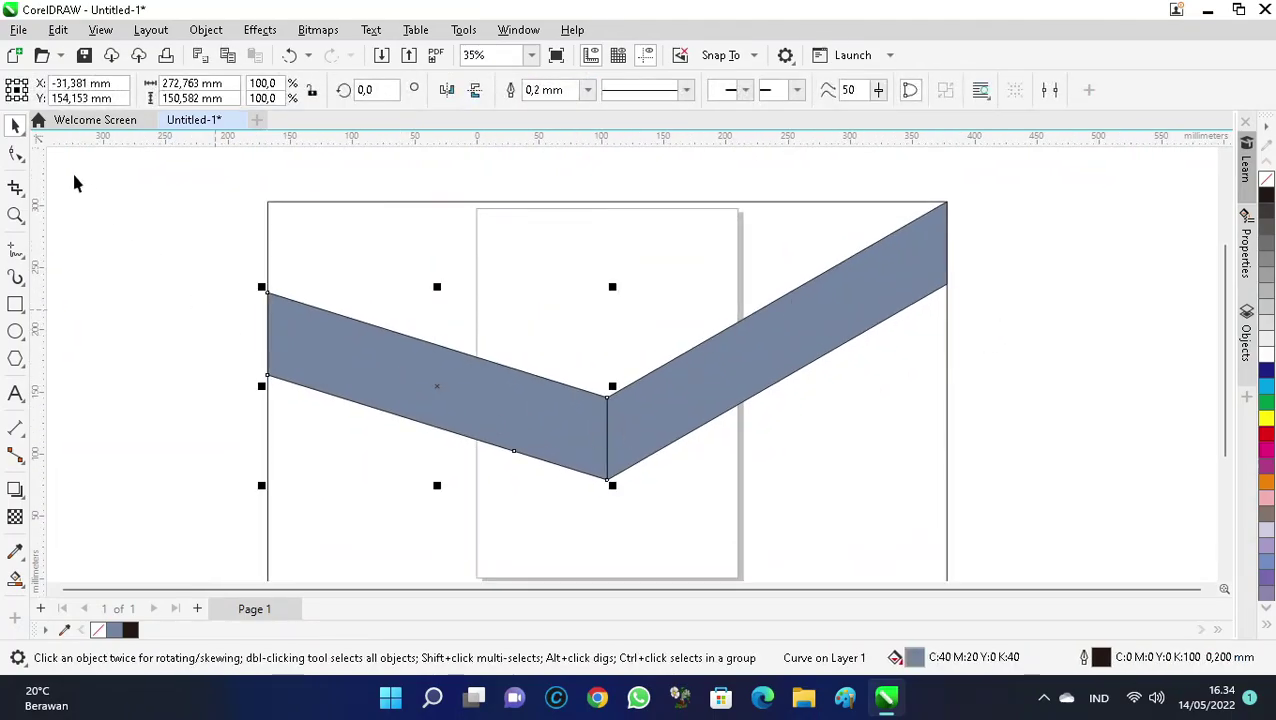
pyautogui.click(15, 153)
pyautogui.scroll(1, 251, 418)
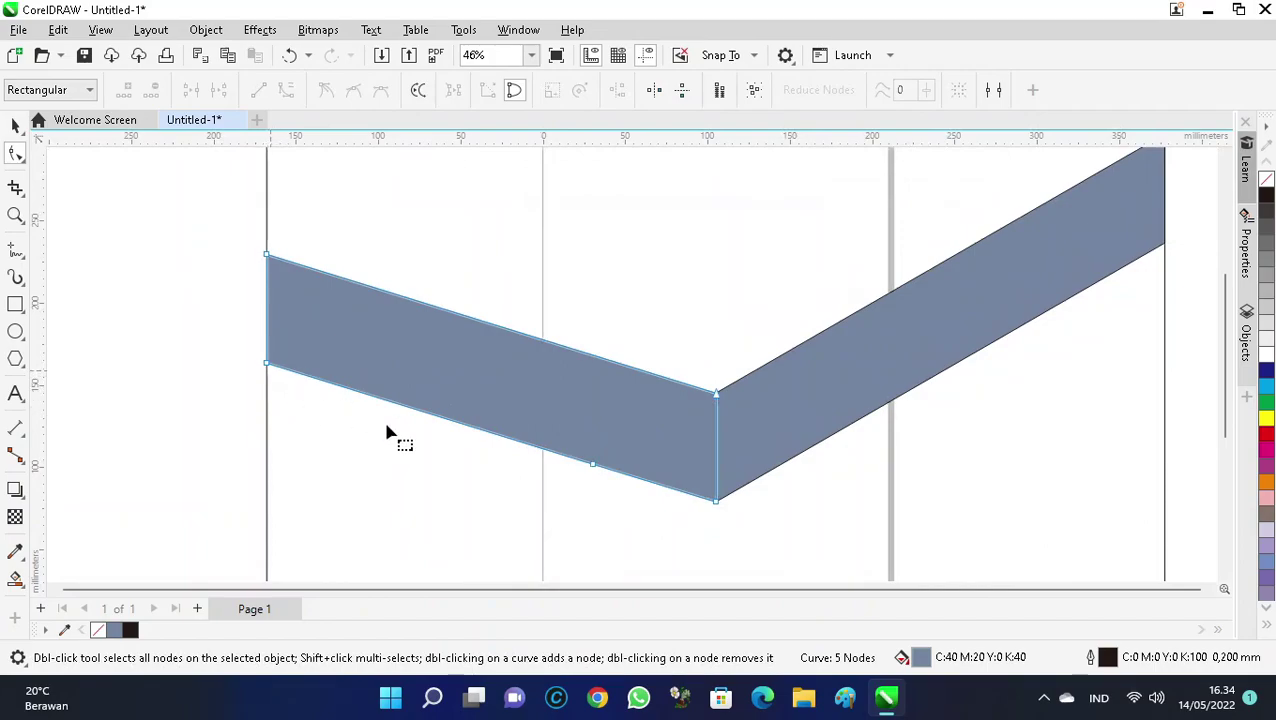
pyautogui.moveTo(625, 462); pyautogui.dragTo(632, 452)
pyautogui.press('Delete')
pyautogui.moveTo(268, 366); pyautogui.dragTo(266, 343)
pyautogui.scroll(-1, 242, 419)
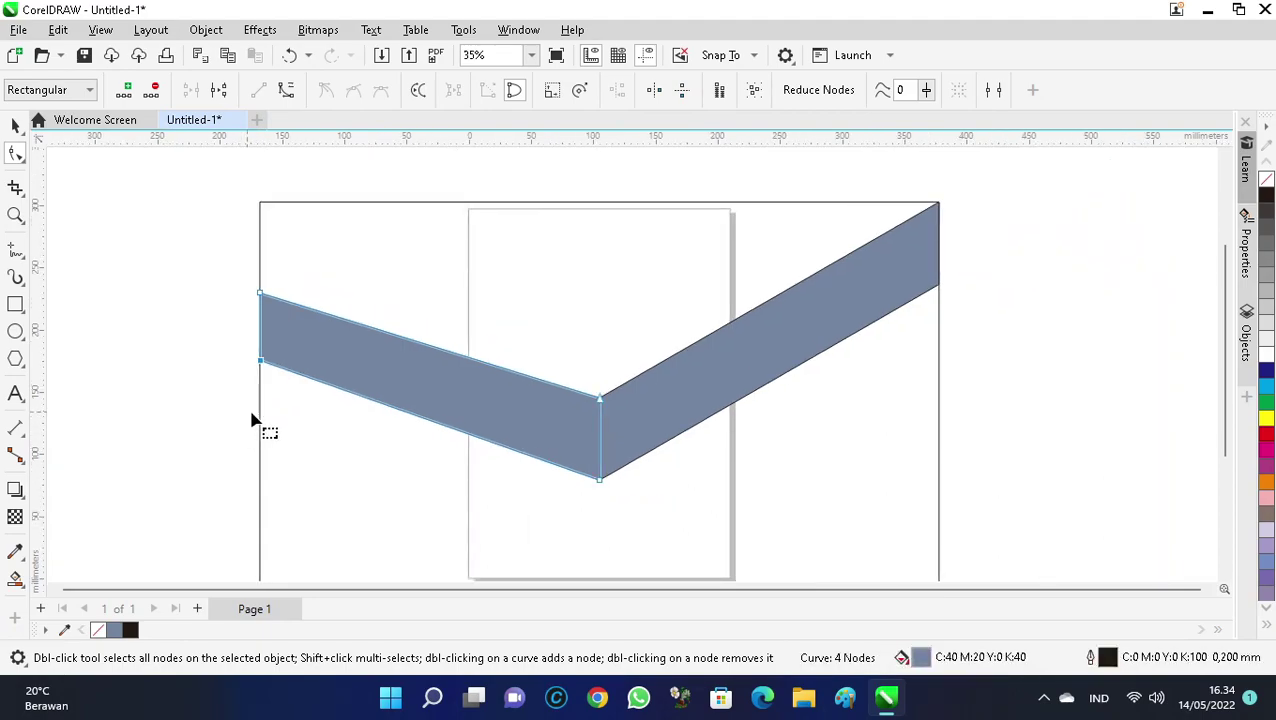
# Raise the right band's lower-right node slightly along the rectangle's edge to taper that band.
pyautogui.click(921, 291)
pyautogui.moveTo(940, 287); pyautogui.dragTo(941, 275)
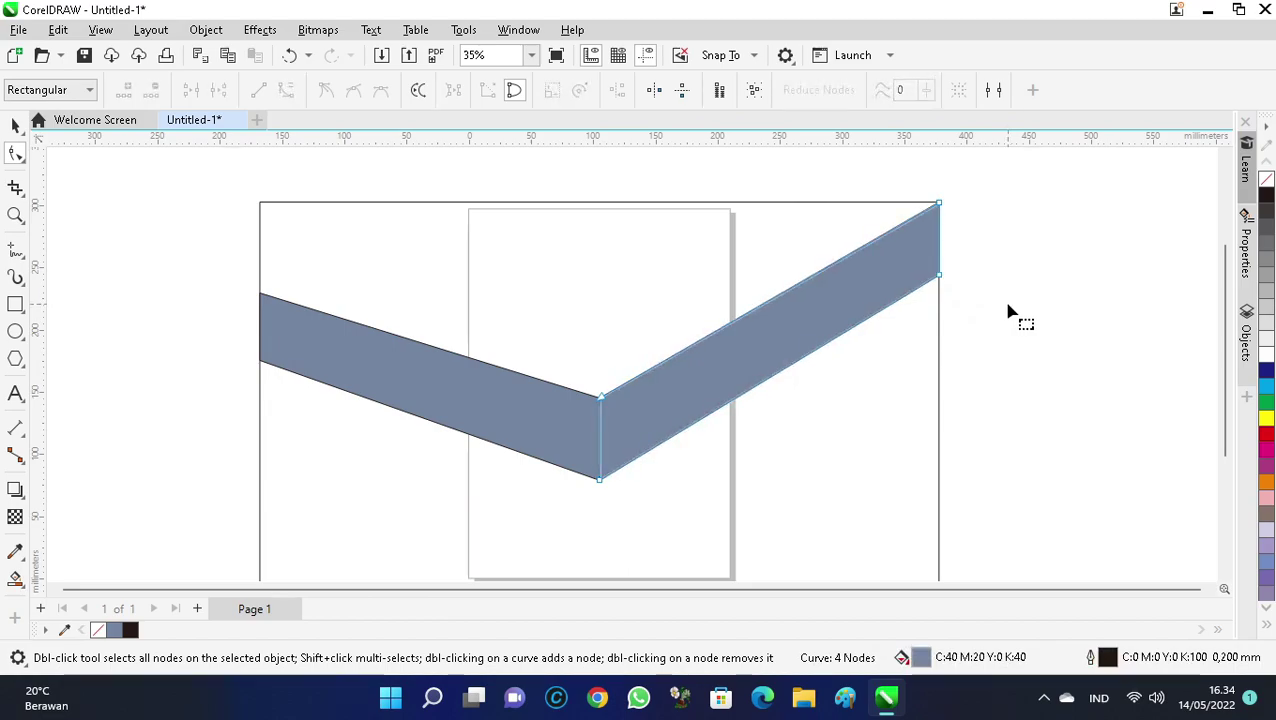
pyautogui.scroll(-1, 1043, 323)
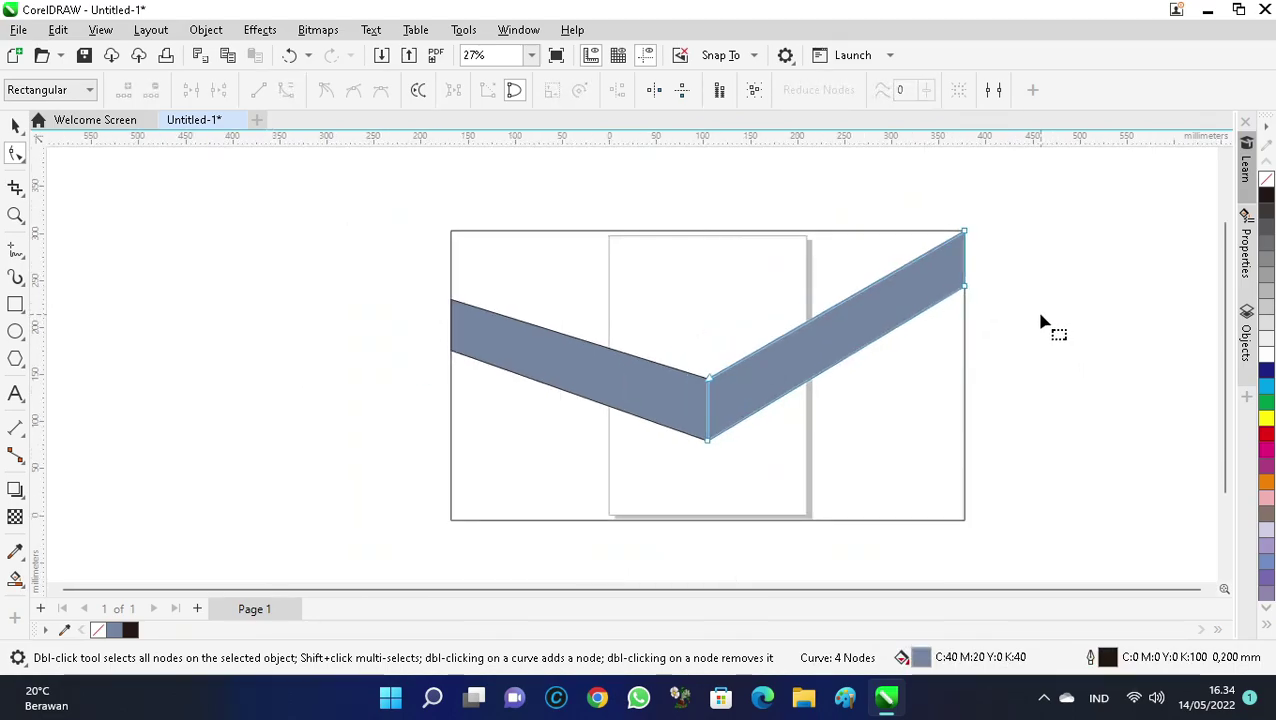
pyautogui.scroll(2, 501, 367)
pyautogui.scroll(-2, 330, 339)
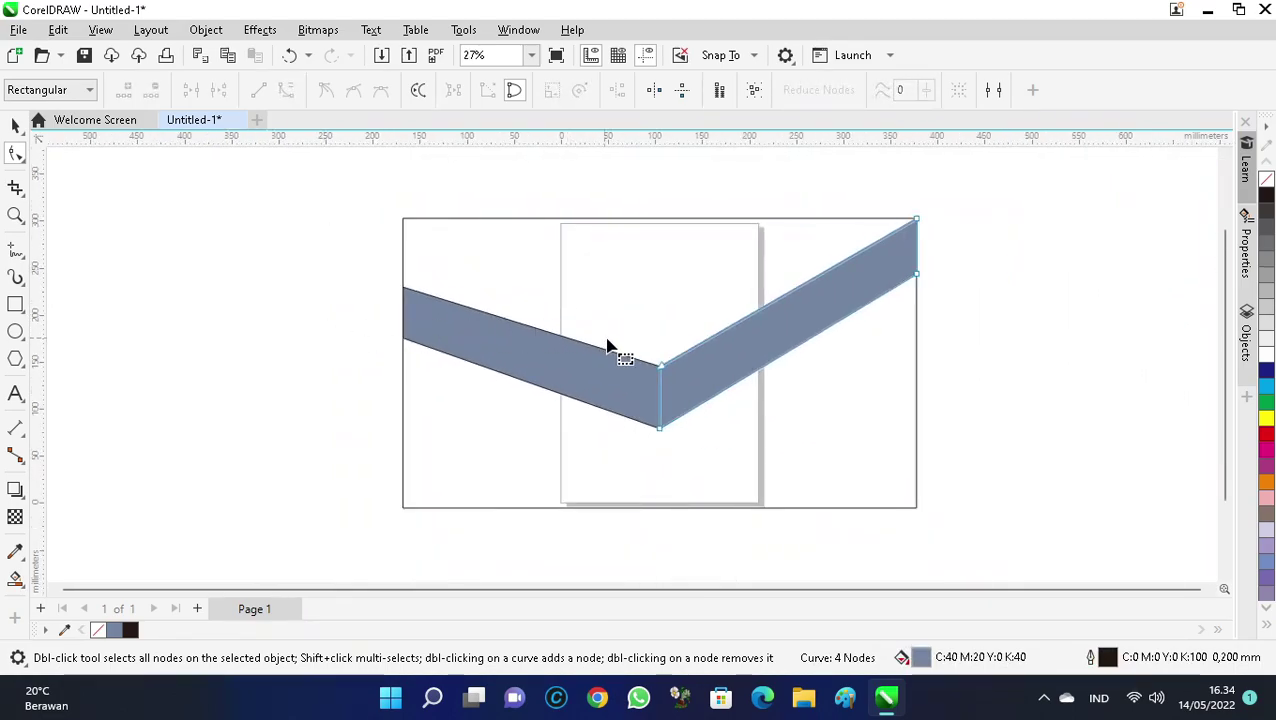
# Lower the left band's lower-left node by about 1.6 mm along the rectangle's edge.
pyautogui.scroll(1, 481, 366)
pyautogui.click(300, 345)
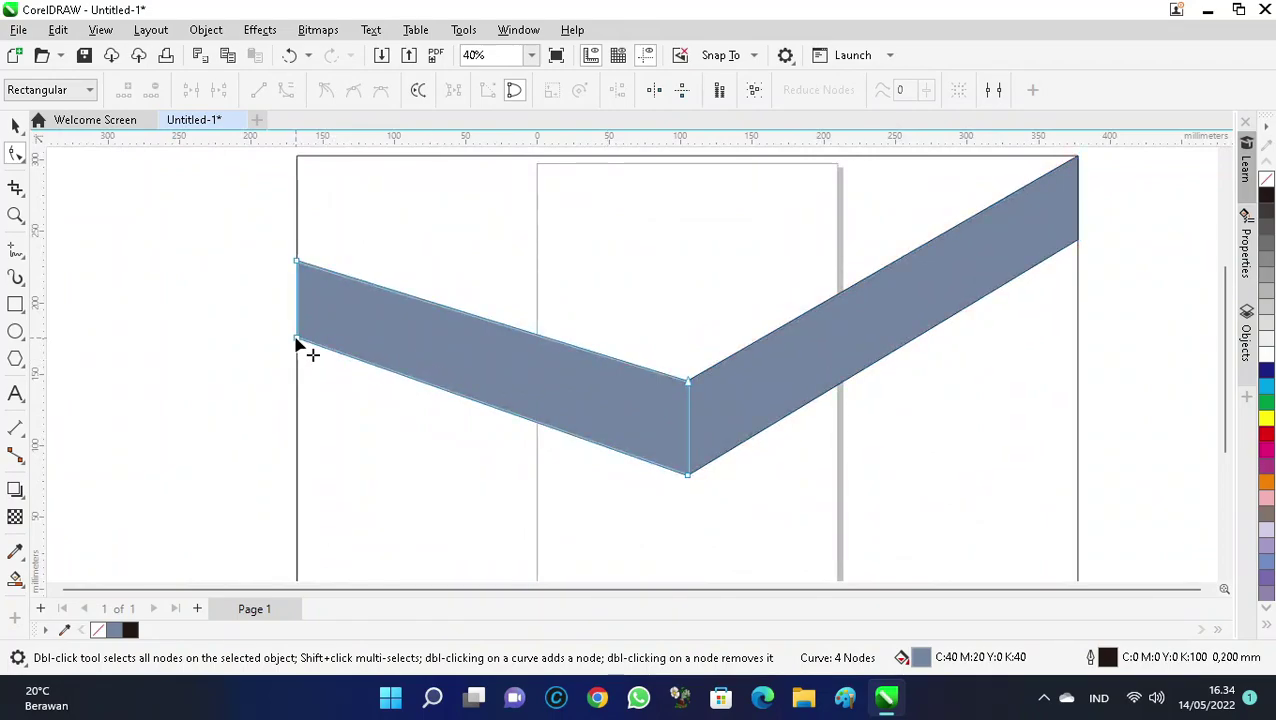
pyautogui.click(298, 341)
pyautogui.scroll(2, 298, 343)
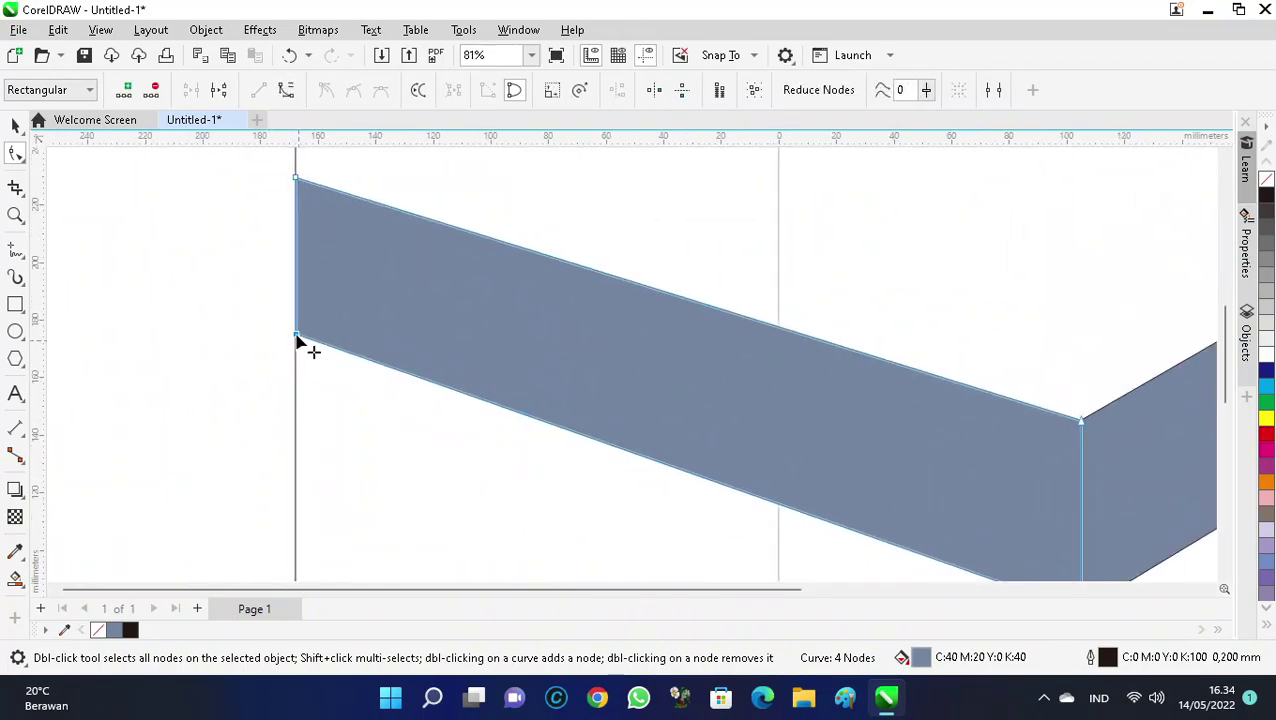
pyautogui.moveTo(298, 343); pyautogui.dragTo(313, 347)
pyautogui.scroll(-3, 242, 288)
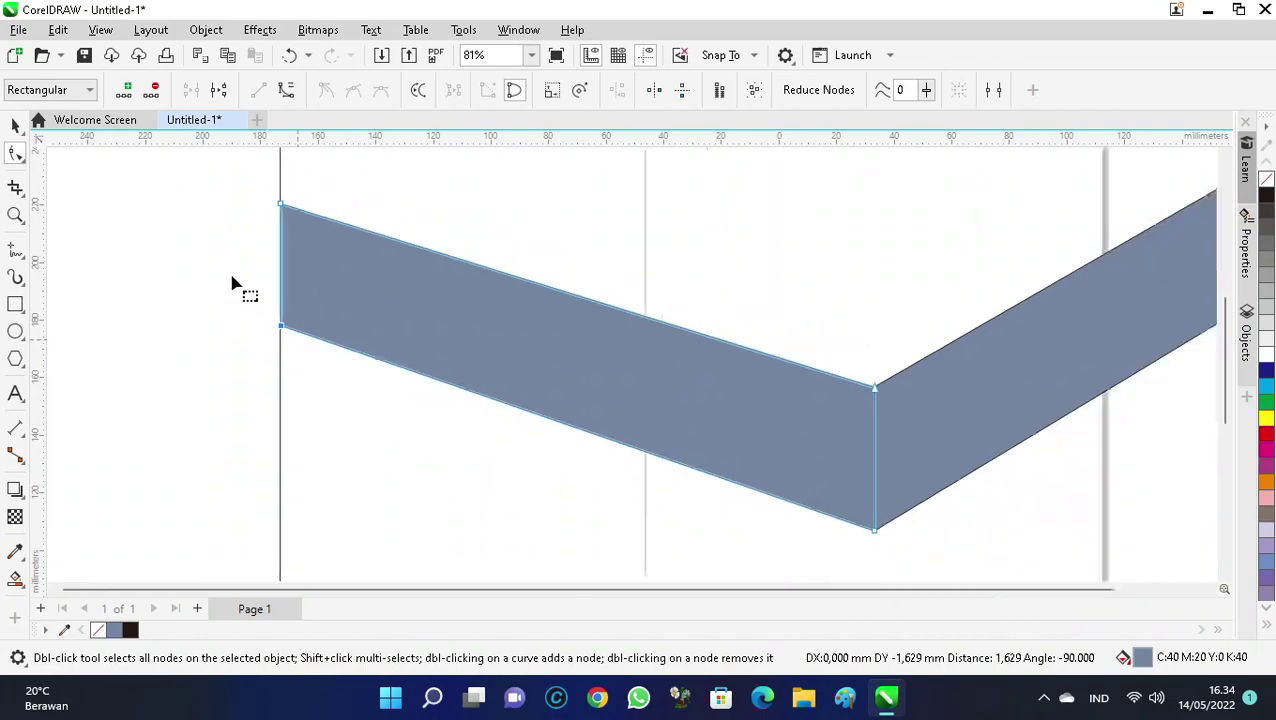
pyautogui.scroll(1, 284, 303)
pyautogui.scroll(1, 282, 303)
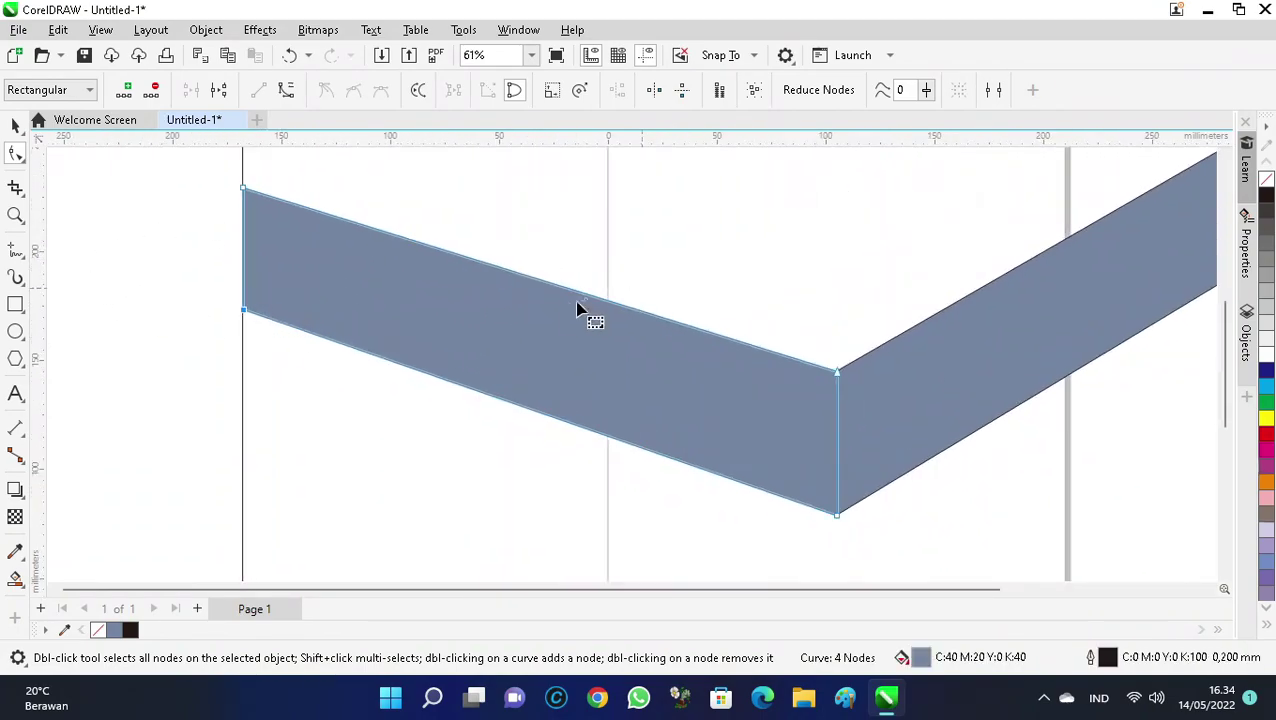
pyautogui.scroll(-2, 586, 302)
pyautogui.click(236, 326)
pyautogui.click(235, 327)
pyautogui.press('space')
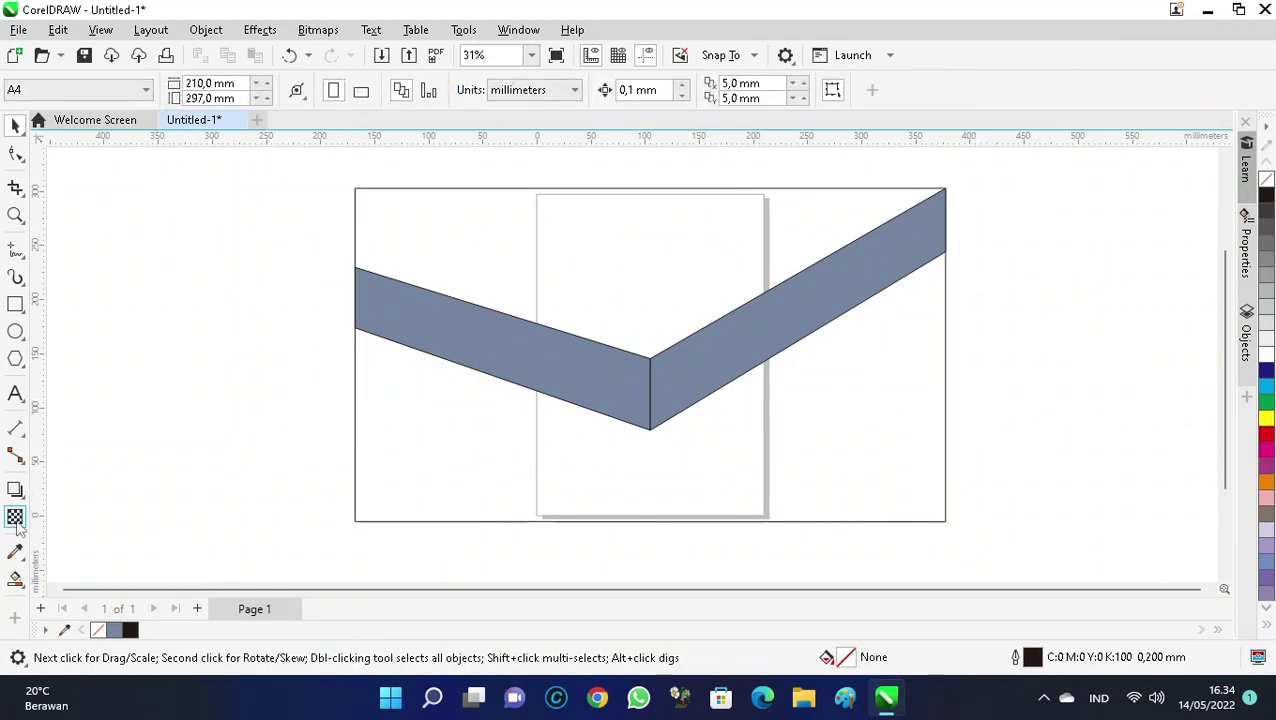
# Use Smart Fill to create filled shapes from the regions above and below the V-shaped band.
pyautogui.click(15, 578)
pyautogui.click(619, 346)
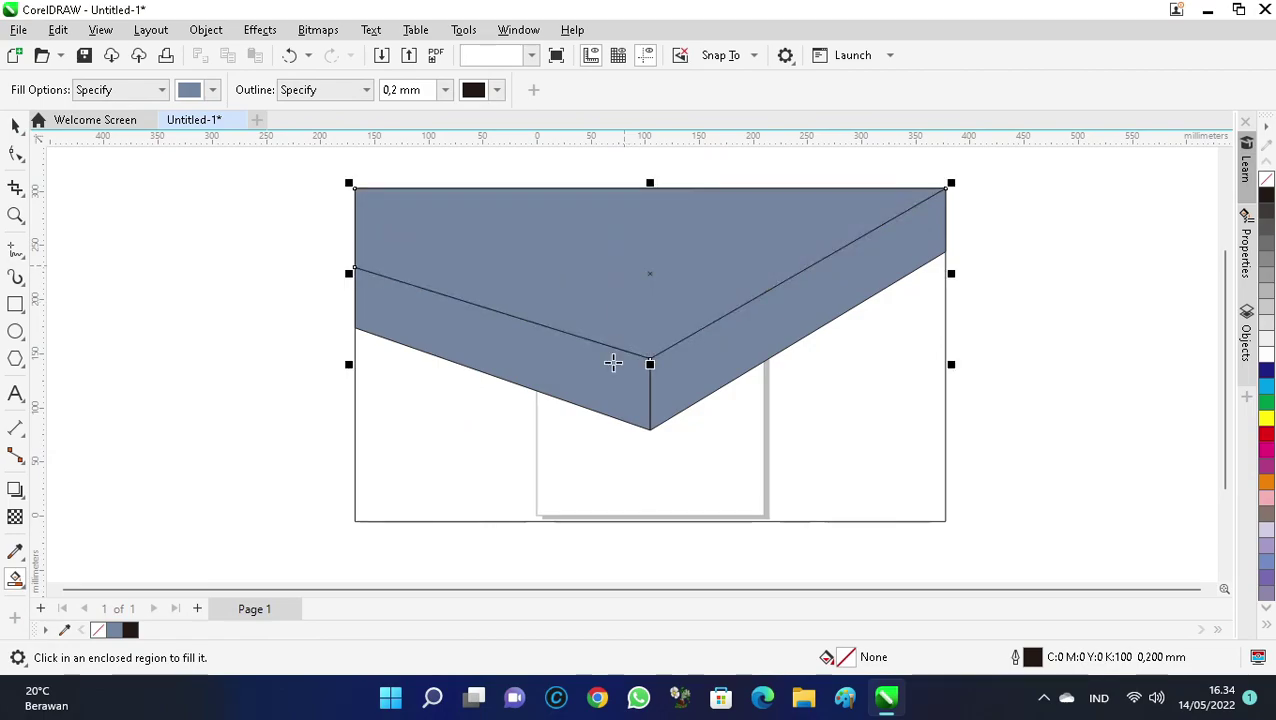
pyautogui.click(581, 438)
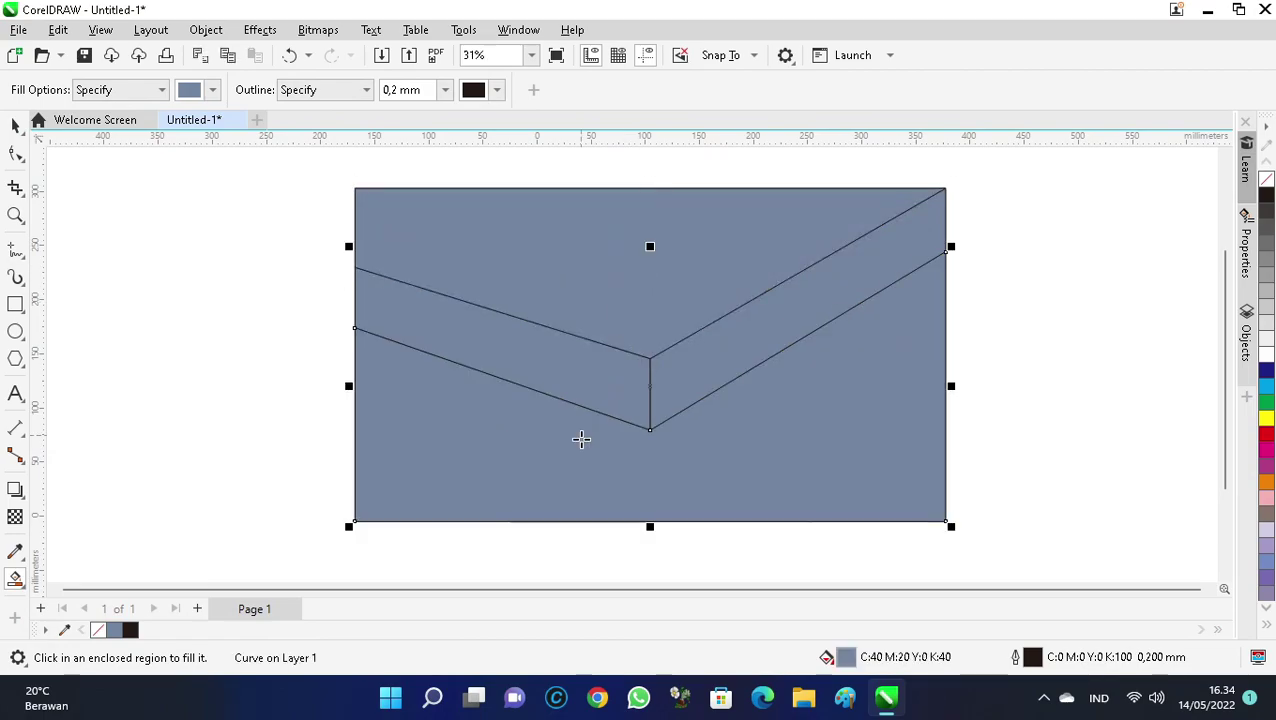
pyautogui.click(239, 294)
pyautogui.press('space')
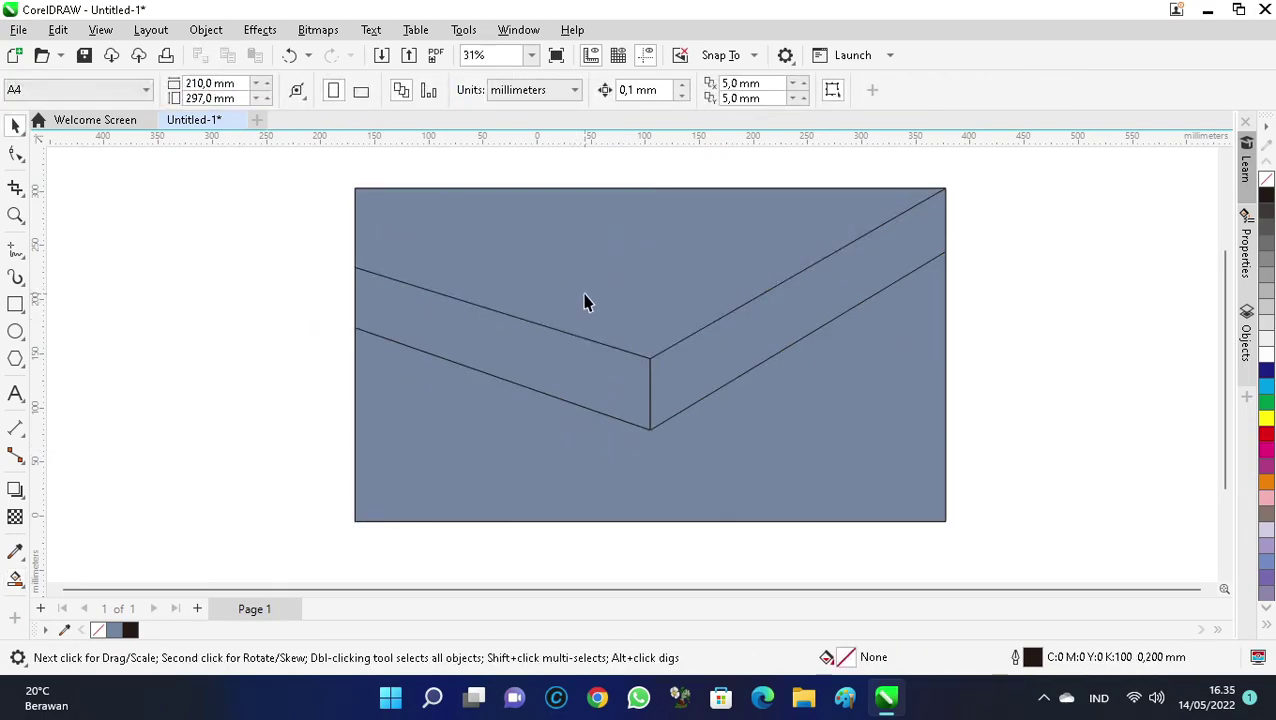
# Select the original rectangle hidden behind the filled pieces and delete it.
pyautogui.click(586, 302)
pyautogui.keyDown('alt'); pyautogui.click(607, 290); pyautogui.keyUp('alt')
pyautogui.click(337, 220)
# Select all four filled pieces and recolor them cyan.
pyautogui.moveTo(296, 168); pyautogui.dragTo(1005, 535)
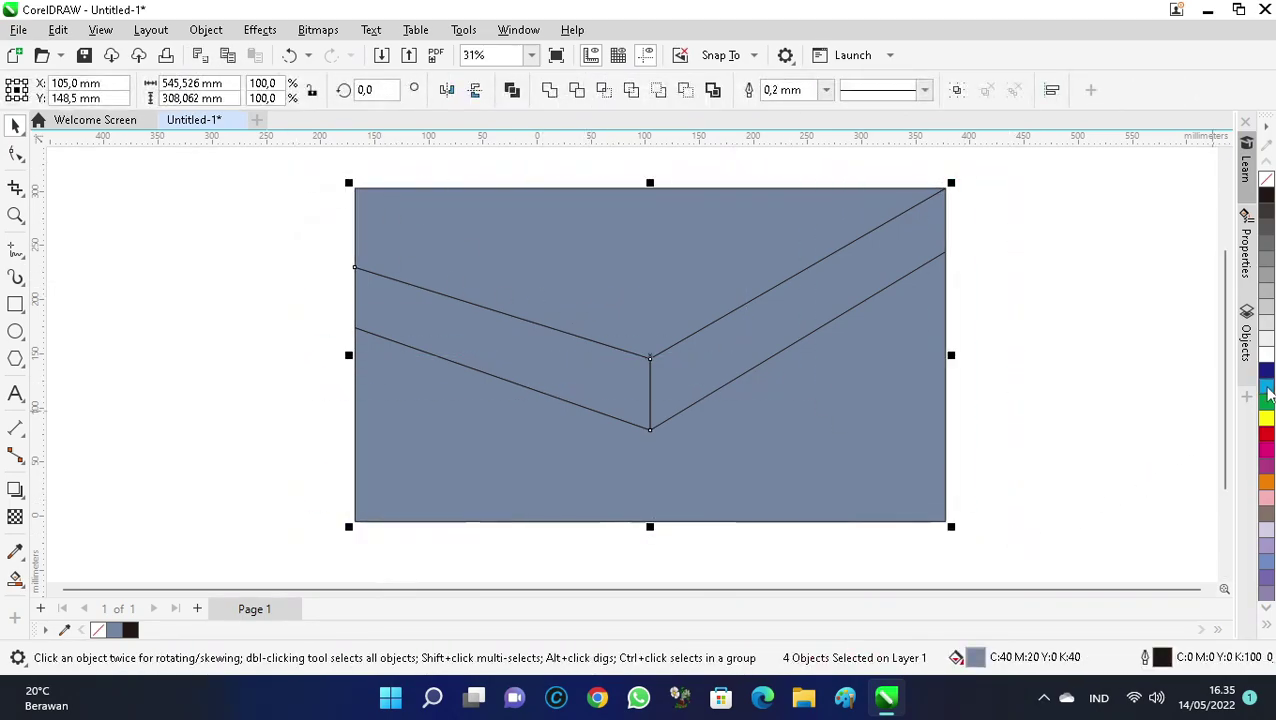
pyautogui.click(1266, 388)
pyautogui.click(1064, 303)
pyautogui.scroll(-2, 250, 333)
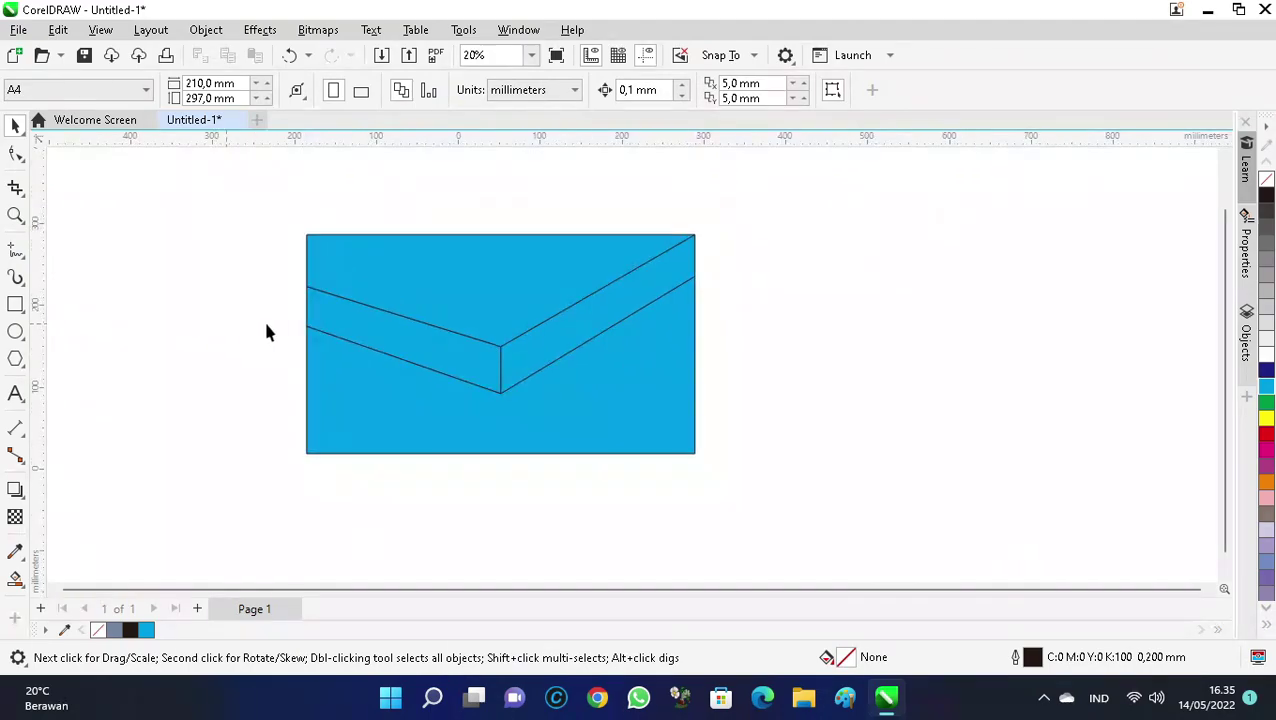
# Draw a straight freehand line from the band's inner corner to the upper-right corner and scale it outward to about 444 × 257 mm.
pyautogui.click(15, 248)
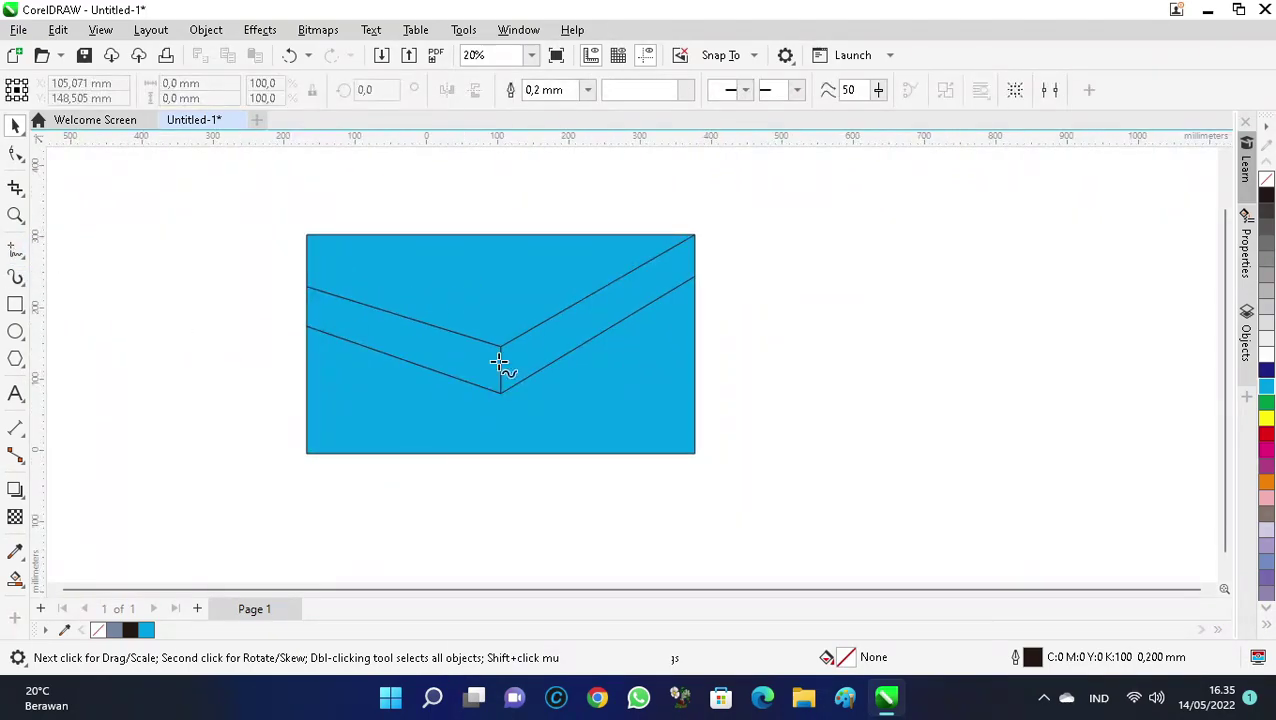
pyautogui.click(503, 346)
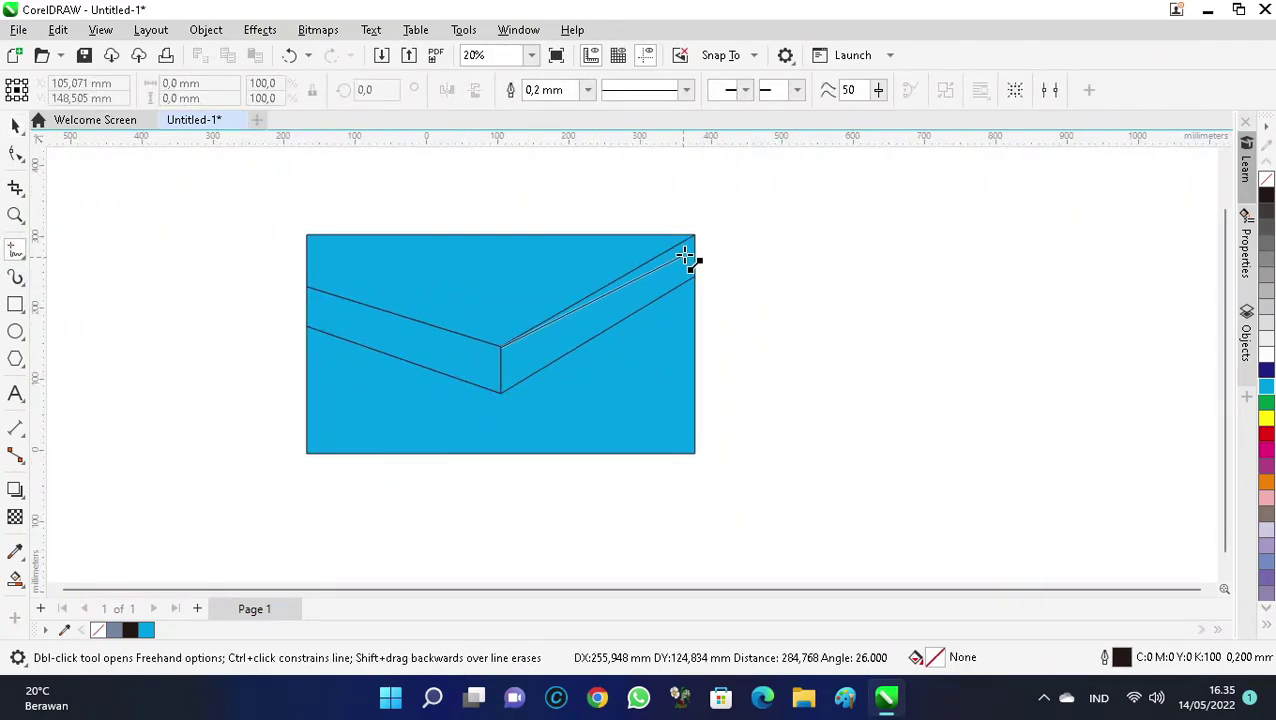
pyautogui.click(695, 235)
pyautogui.moveTo(700, 228)
pyautogui.mouseDown()
pyautogui.moveTo(766, 182)
pyautogui.moveTo(848, 168)
pyautogui.moveTo(825, 205)
pyautogui.mouseUp()
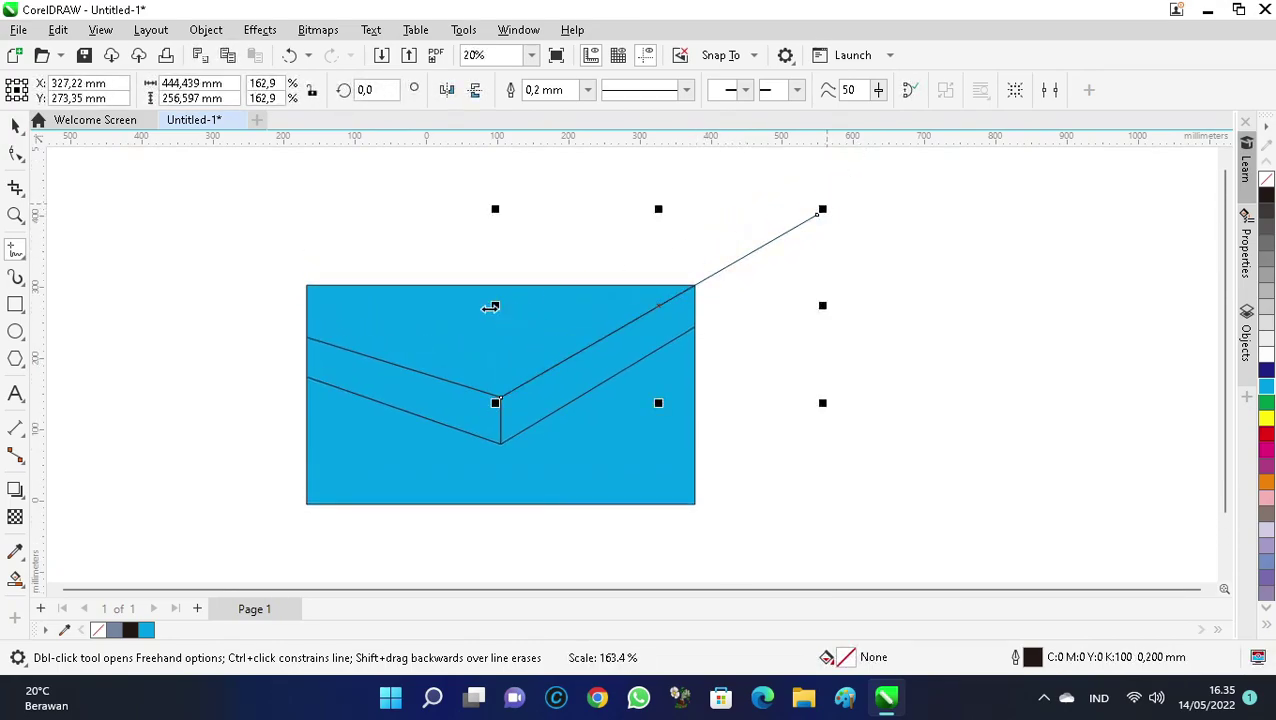
pyautogui.scroll(2, 505, 287)
pyautogui.press('space')
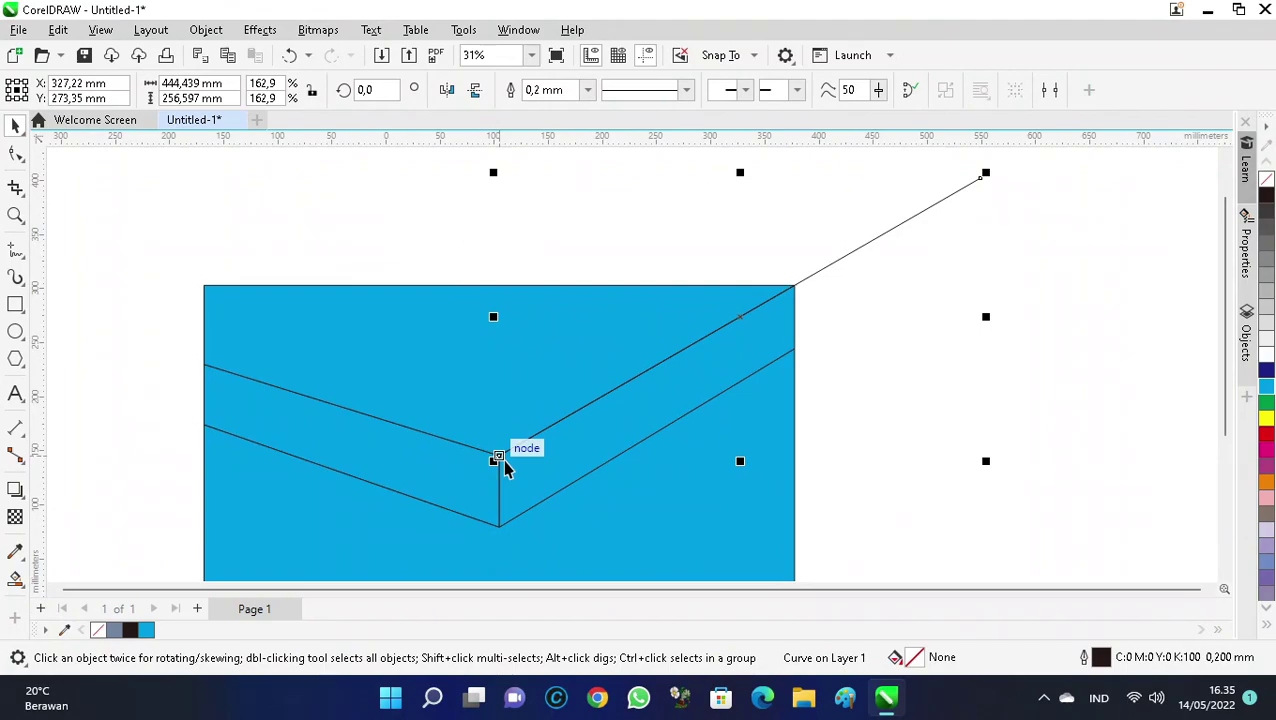
# Duplicate the long diagonal line along the band's upper-left edge to make four parallel lines, leaving a wider gap before the last.
pyautogui.moveTo(499, 459); pyautogui.dragTo(460, 443)
pyautogui.press('Escape')
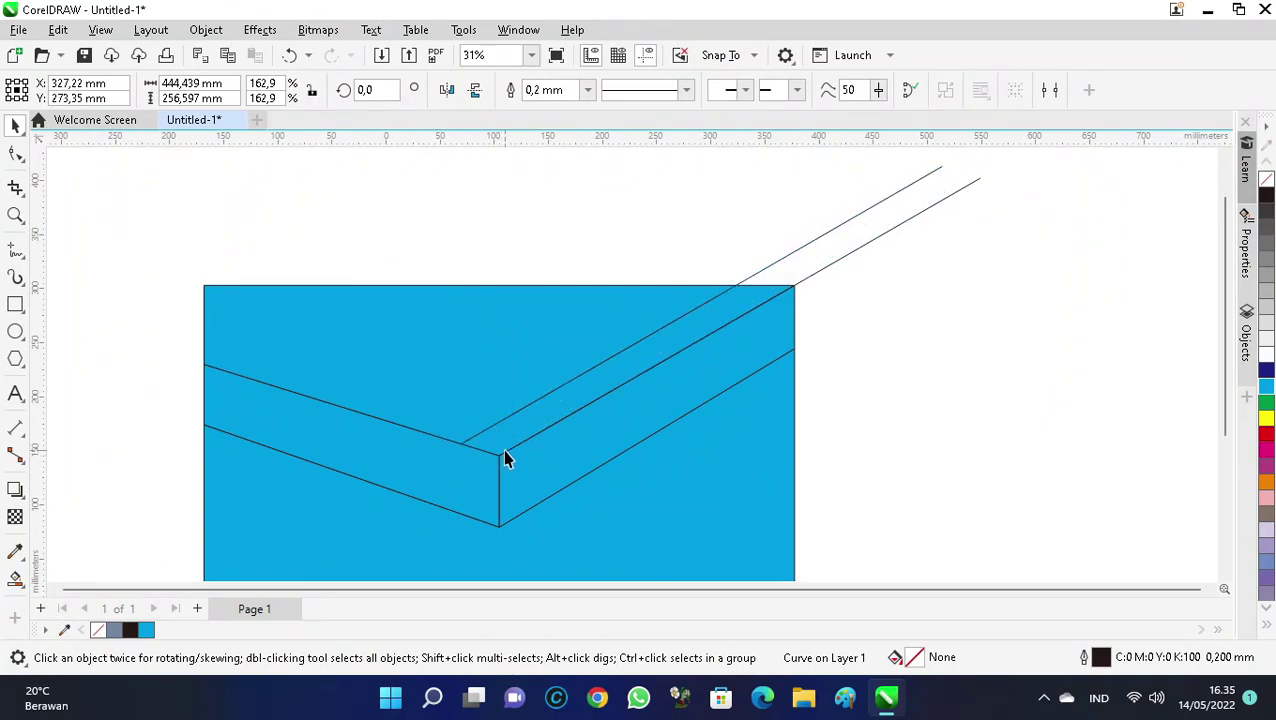
pyautogui.moveTo(499, 456); pyautogui.dragTo(441, 437)
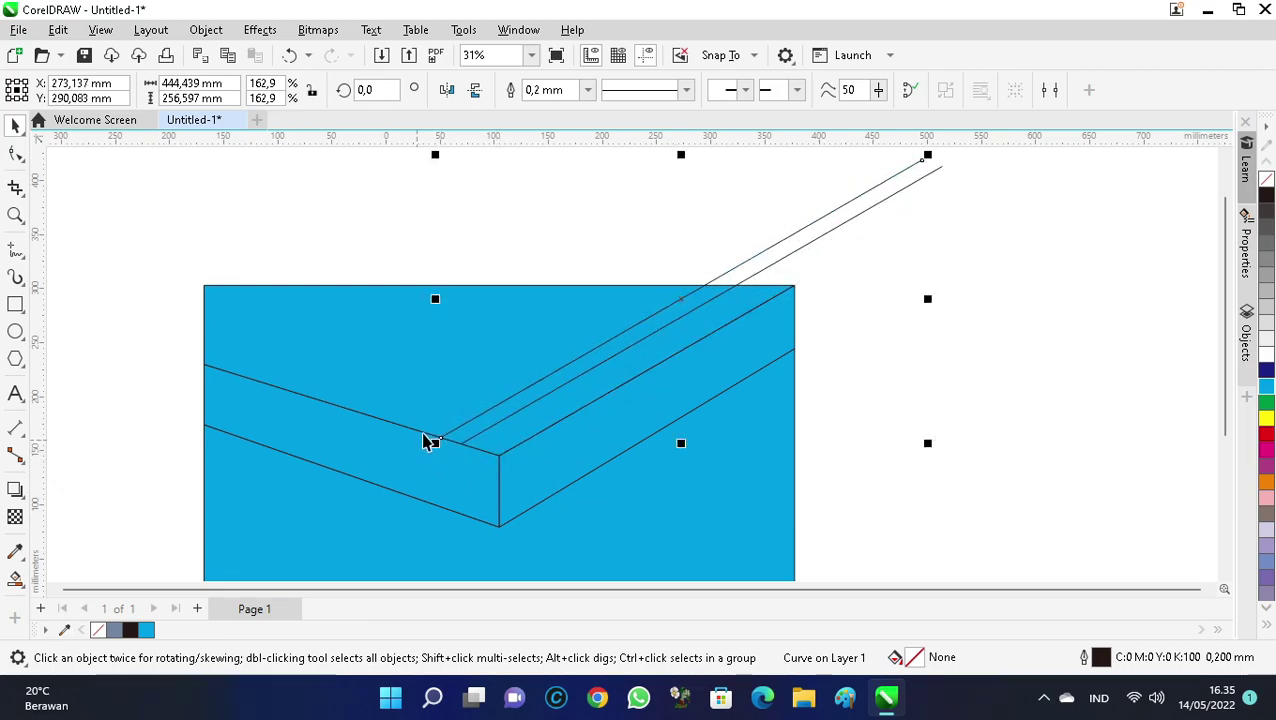
pyautogui.scroll(2, 421, 437)
pyautogui.moveTo(450, 441); pyautogui.dragTo(330, 407)
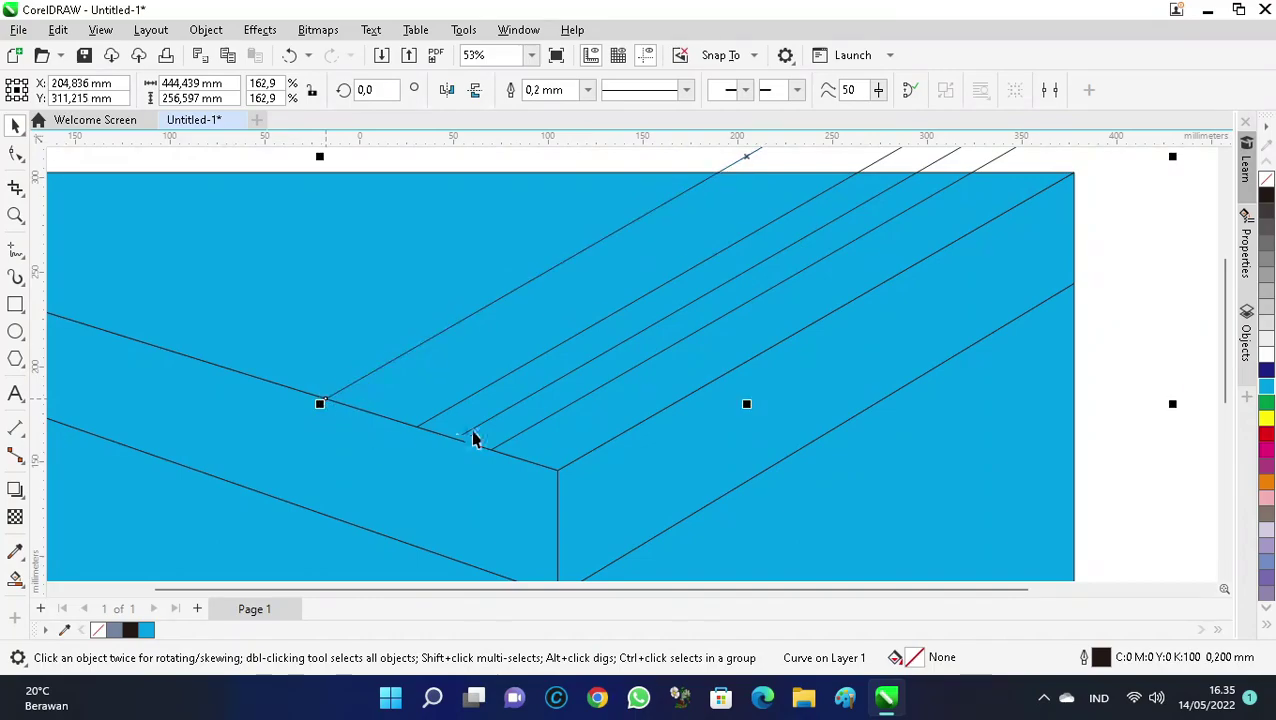
# Draw a vertical freehand line about 89 mm long from the first diagonal's lower end down past the band's lower edge.
pyautogui.scroll(-3, 632, 410)
pyautogui.scroll(-1, 950, 420)
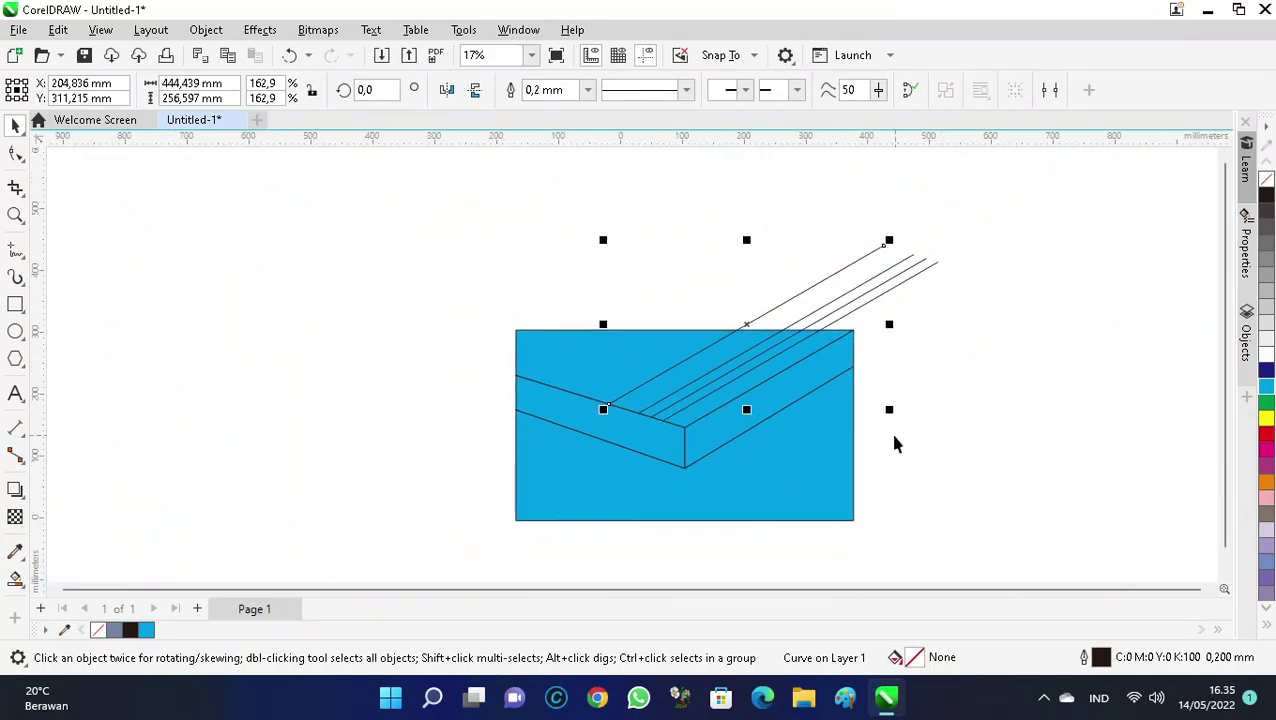
pyautogui.scroll(3, 628, 425)
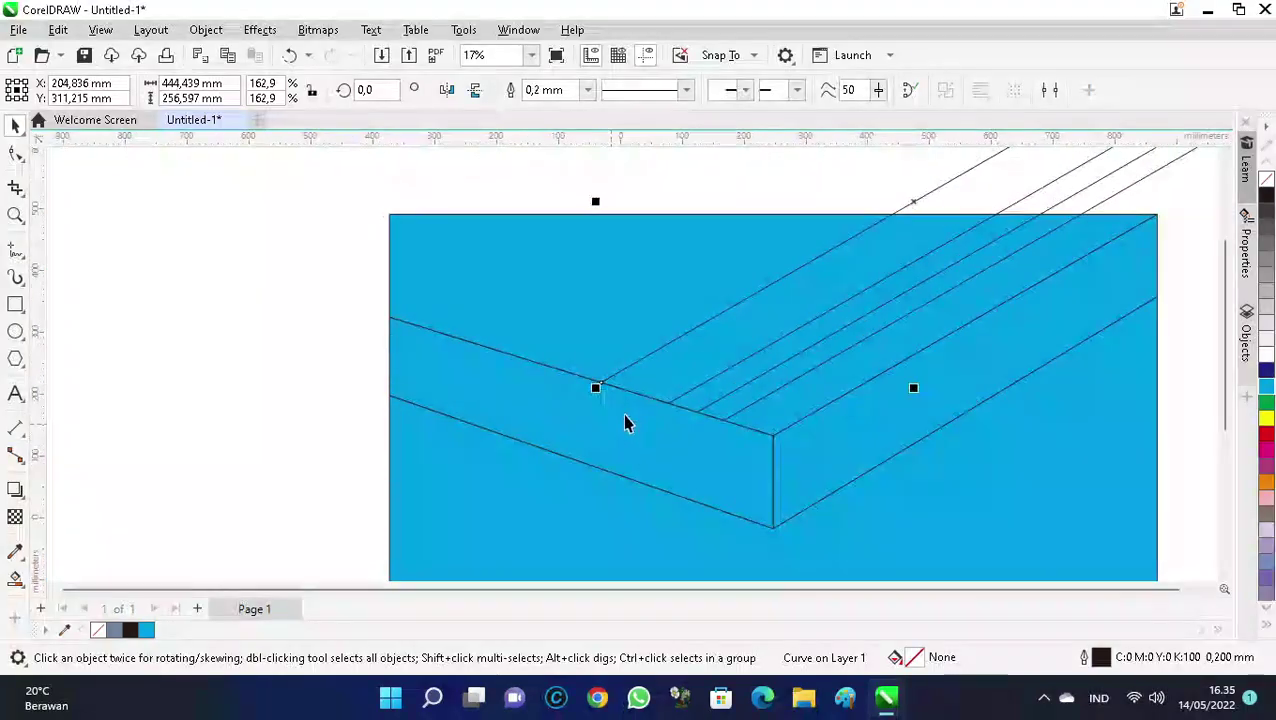
pyautogui.scroll(3, 650, 428)
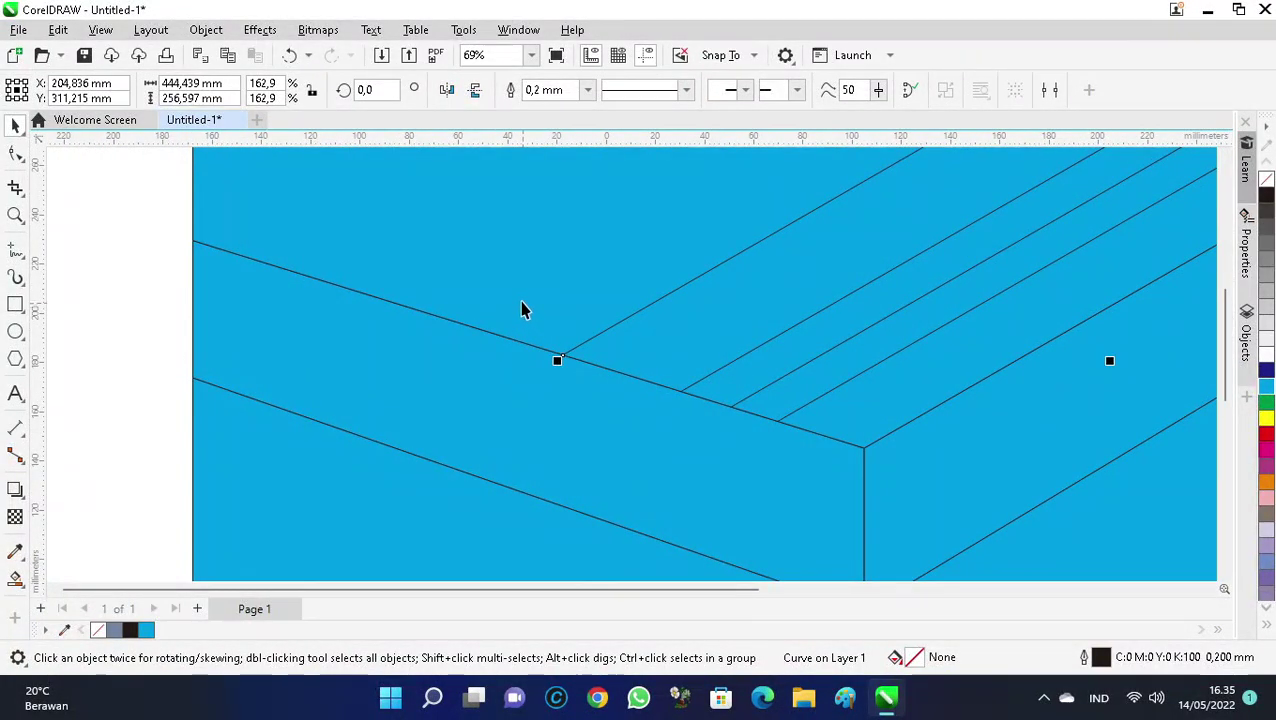
pyautogui.click(15, 252)
pyautogui.scroll(-3, 362, 233)
pyautogui.scroll(3, 593, 402)
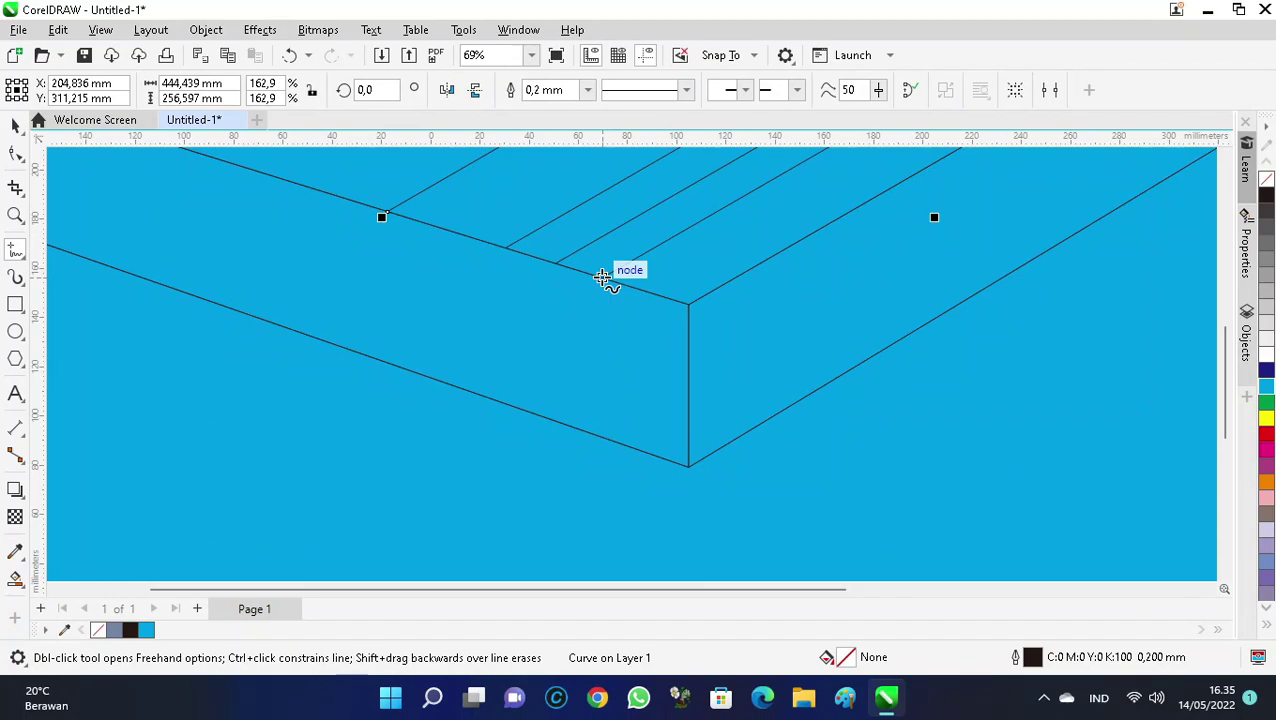
pyautogui.click(602, 270)
pyautogui.click(602, 502)
pyautogui.press('space')
# Duplicate the vertical line onto the lower ends of the other three diagonal lines.
pyautogui.scroll(4, 530, 265)
pyautogui.moveTo(688, 296)
pyautogui.mouseDown()
pyautogui.moveTo(648, 344)
pyautogui.moveTo(588, 276)
pyautogui.moveTo(554, 288)
pyautogui.moveTo(476, 229)
pyautogui.mouseUp()
pyautogui.press('space')
pyautogui.scroll(-4, 621, 319)
pyautogui.scroll(4, 652, 336)
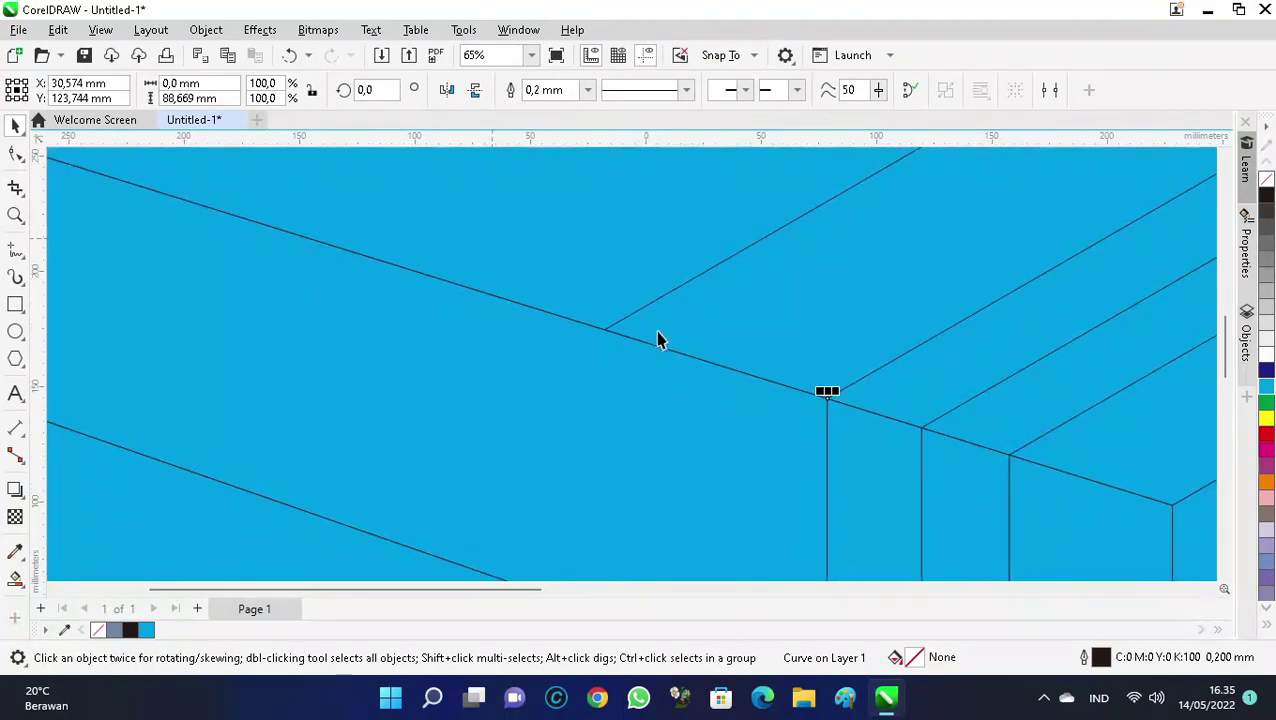
pyautogui.moveTo(828, 394); pyautogui.dragTo(603, 326)
pyautogui.scroll(-4, 407, 441)
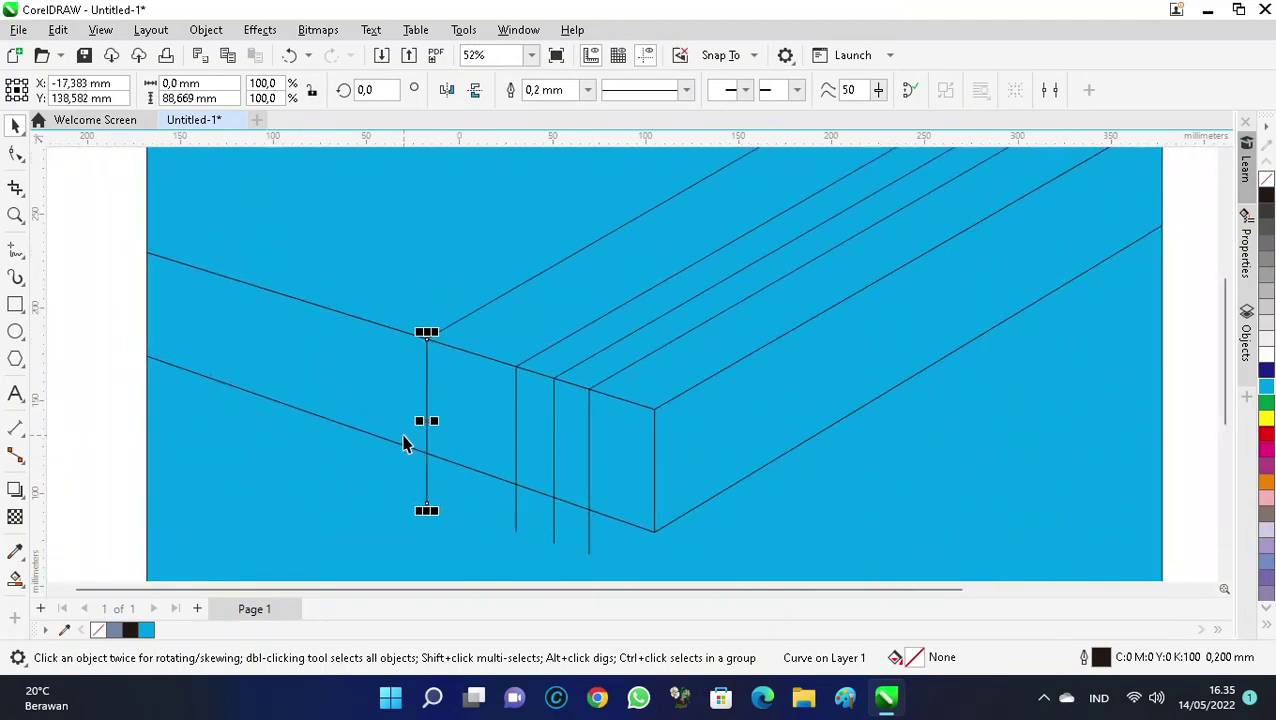
# Use Smart Fill to create one wide and one narrow stripe across the band's left arm and the diagonals above it.
pyautogui.click(15, 578)
pyautogui.click(442, 439)
pyautogui.click(524, 455)
pyautogui.click(552, 397)
pyautogui.click(493, 379)
pyautogui.press('F3')
pyautogui.scroll(2, 430, 467)
pyautogui.press('space')
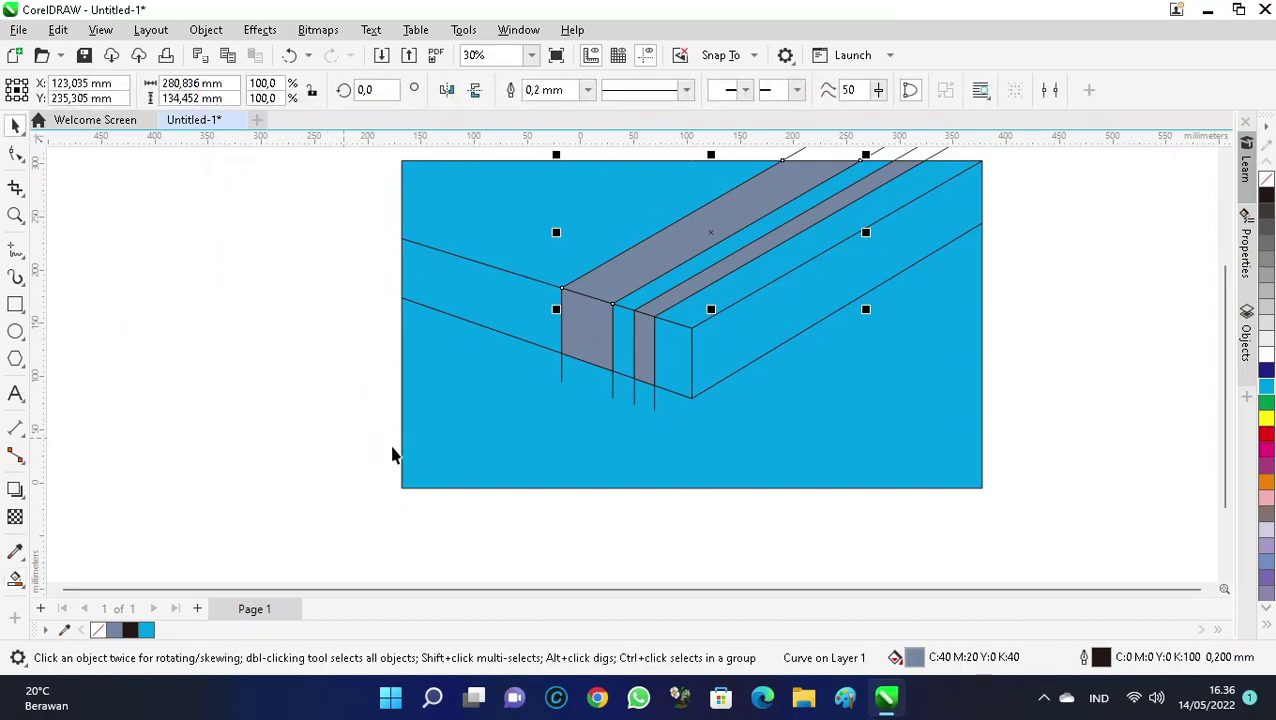
# Delete the vertical construction lines that extend below the band's left arm.
pyautogui.scroll(2, 622, 408)
pyautogui.click(633, 395)
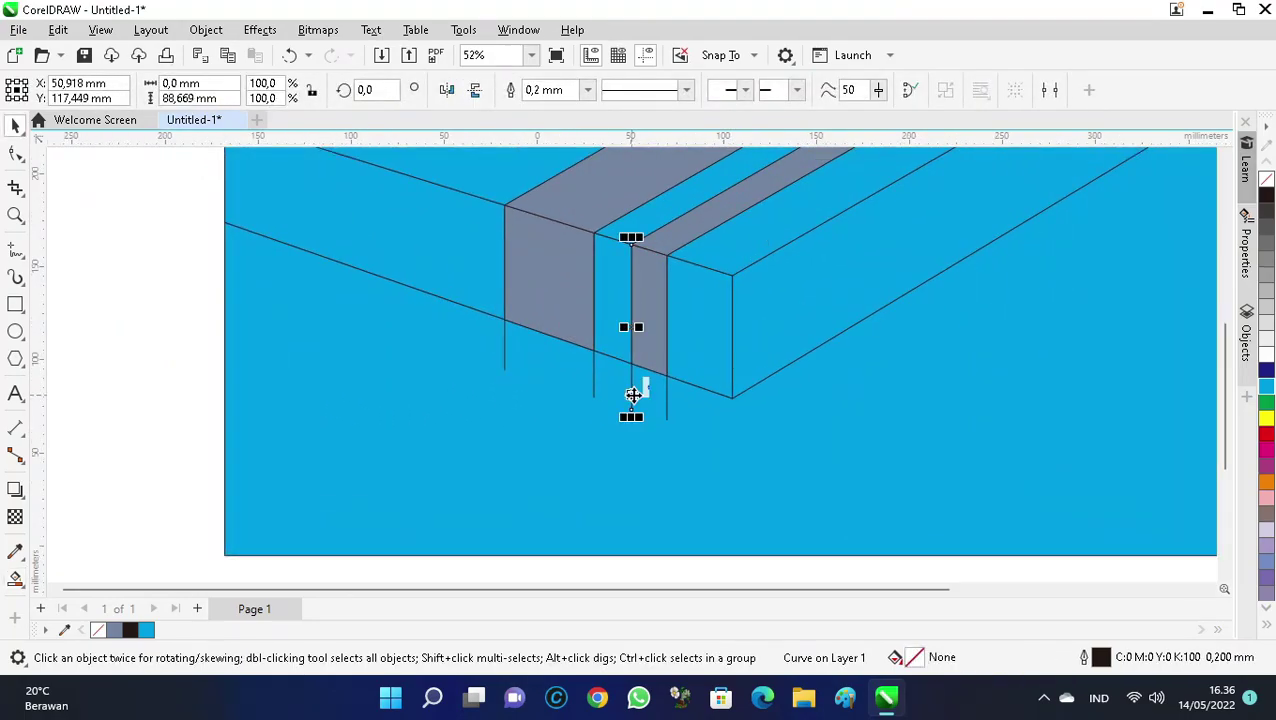
pyautogui.moveTo(624, 402)
pyautogui.mouseDown()
pyautogui.moveTo(667, 402)
pyautogui.moveTo(640, 404)
pyautogui.mouseUp()
pyautogui.press('Delete')
pyautogui.click(504, 346)
pyautogui.press('Delete')
# Delete three of the diagonal construction lines extending beyond the rectangle's top edge, keeping the one beside the wide stripe.
pyautogui.scroll(-3, 455, 550)
pyautogui.click(764, 298)
pyautogui.press('Delete')
pyautogui.click(757, 292)
pyautogui.press('Delete')
pyautogui.click(752, 284)
pyautogui.press('Delete')
# Move the remaining diagonal line to the wide stripe's lower-left corner and duplicate it at the other lower corners of both stripes.
pyautogui.moveTo(777, 247); pyautogui.dragTo(470, 458)
pyautogui.scroll(-2, 478, 465)
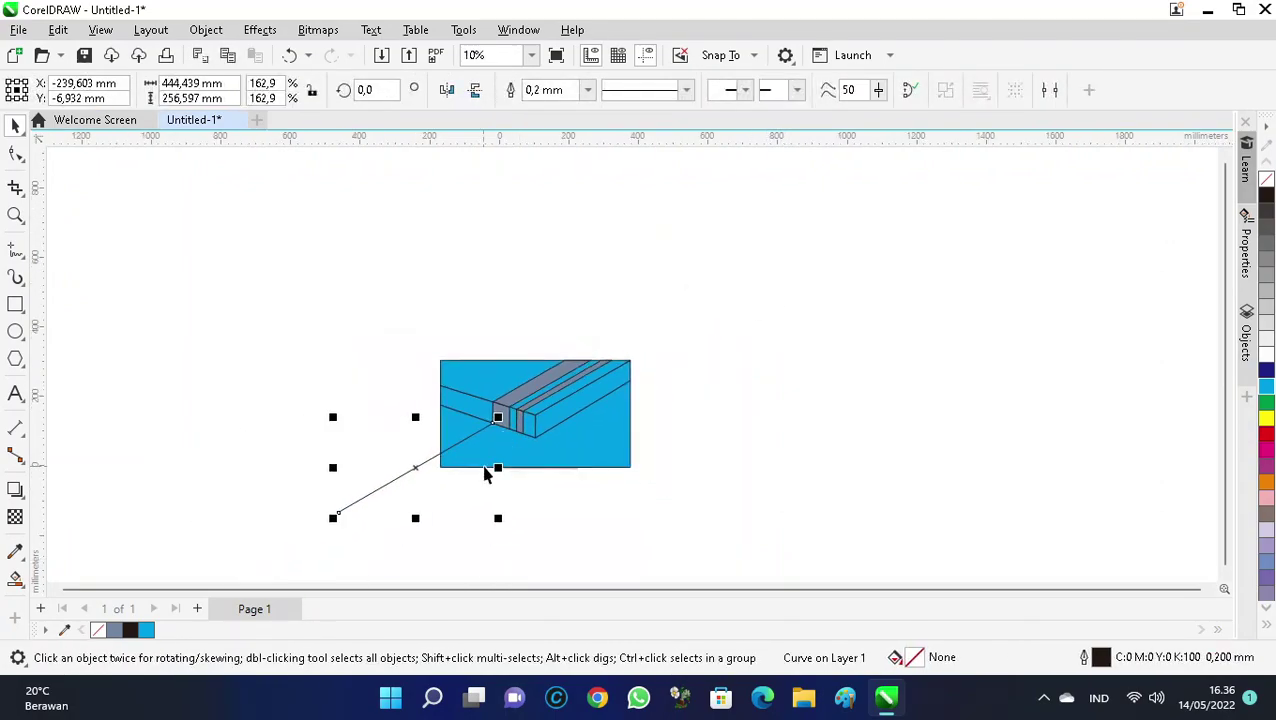
pyautogui.scroll(5, 520, 400)
pyautogui.moveTo(497, 360); pyautogui.dragTo(573, 366)
pyautogui.moveTo(575, 367); pyautogui.dragTo(645, 393)
pyautogui.press('F3')
# Use Smart Fill to continue the wide and narrow stripes below the band to the rectangle's lower-left corner.
pyautogui.click(312, 368)
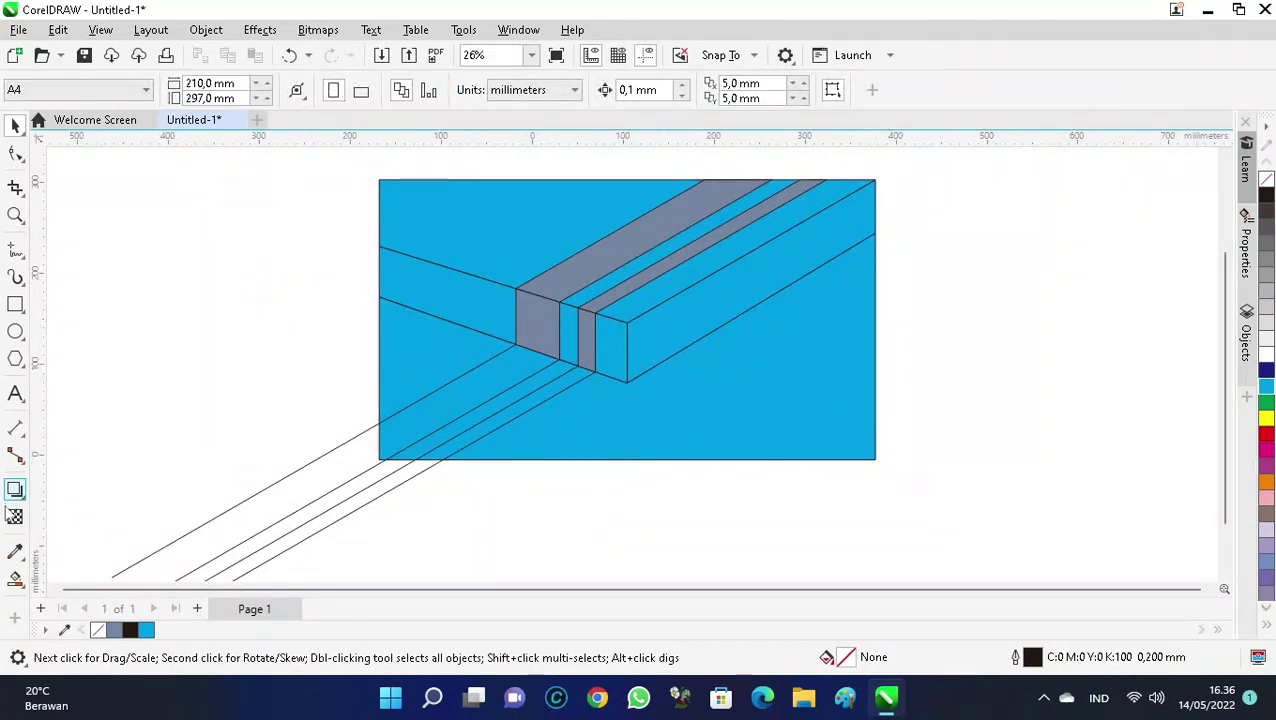
pyautogui.click(15, 578)
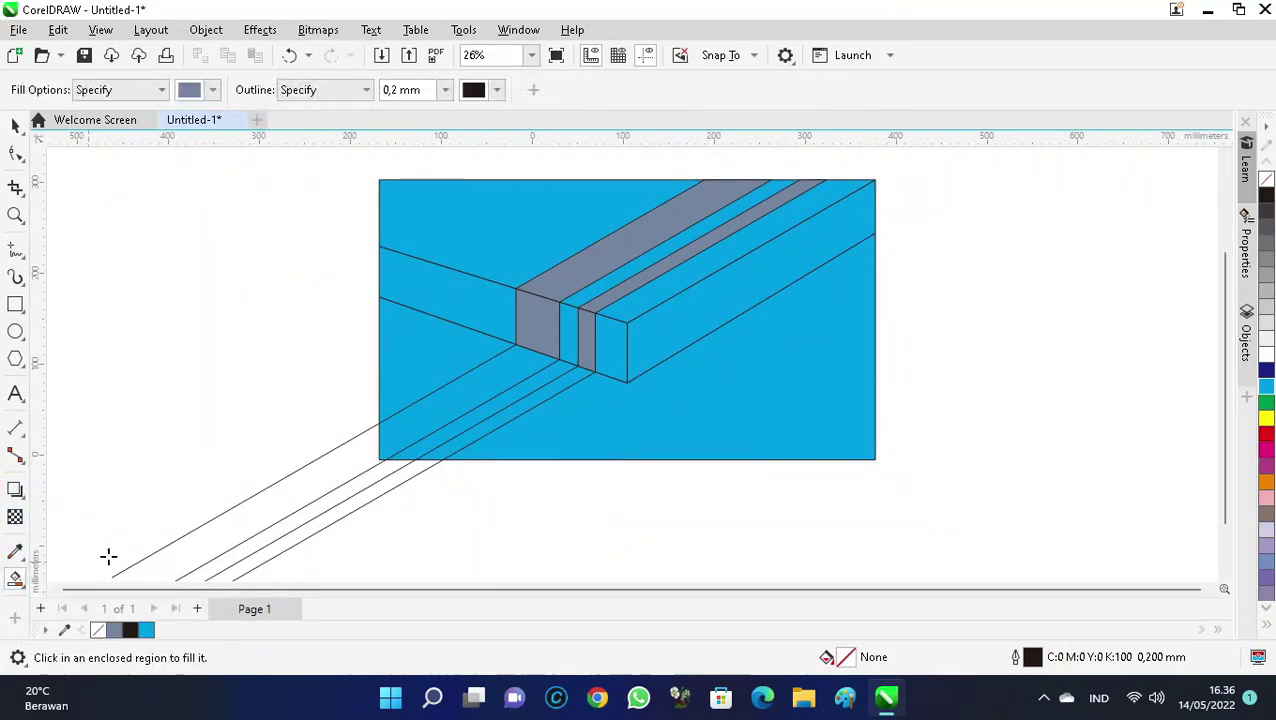
pyautogui.click(432, 415)
pyautogui.press('space')
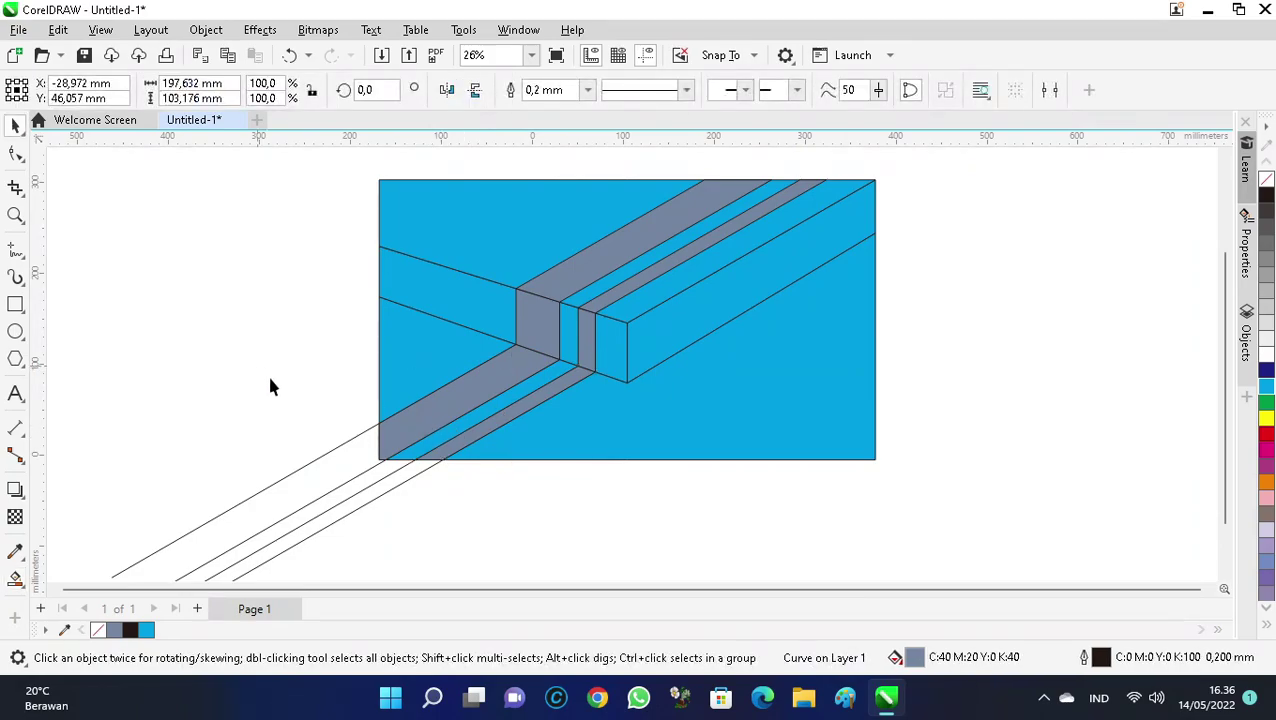
# Delete the diagonal construction lines extending past the rectangle's lower-left corner.
pyautogui.click(329, 452)
pyautogui.press('Delete')
pyautogui.click(359, 474)
pyautogui.press('Delete')
pyautogui.click(381, 498)
pyautogui.press('Delete')
pyautogui.scroll(-1, 490, 523)
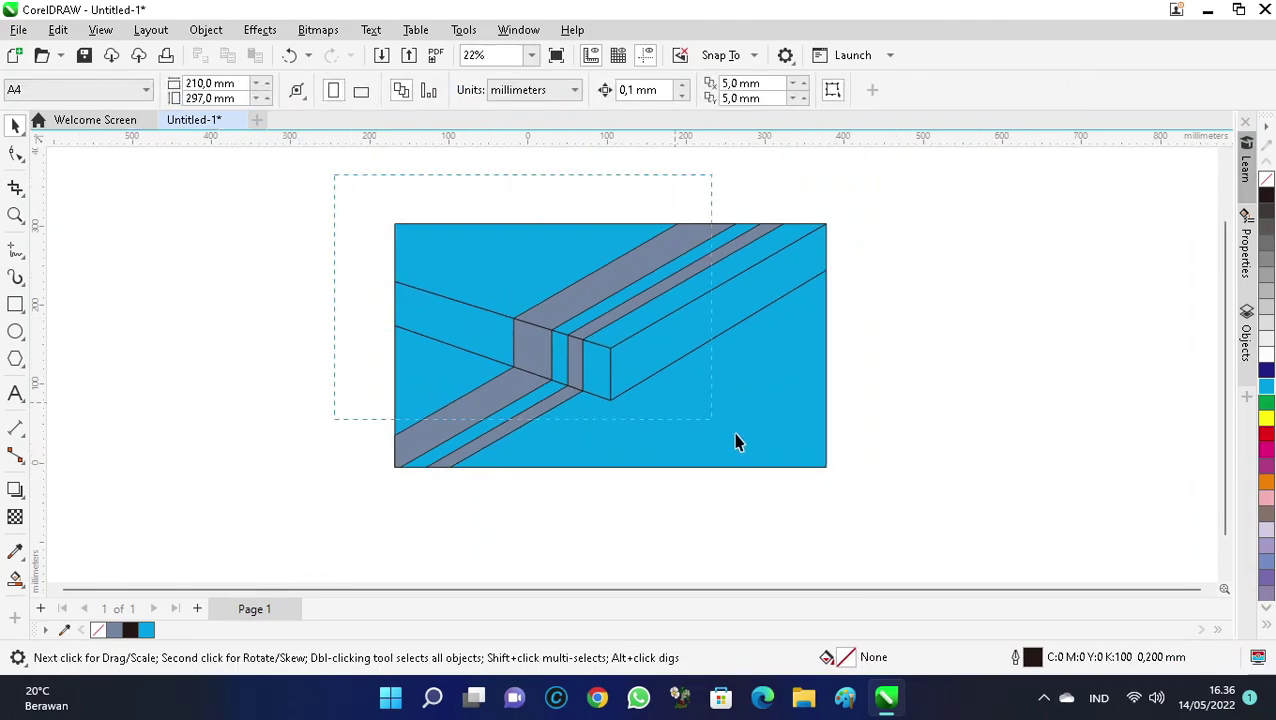
pyautogui.moveTo(902, 526); pyautogui.dragTo(900, 524)
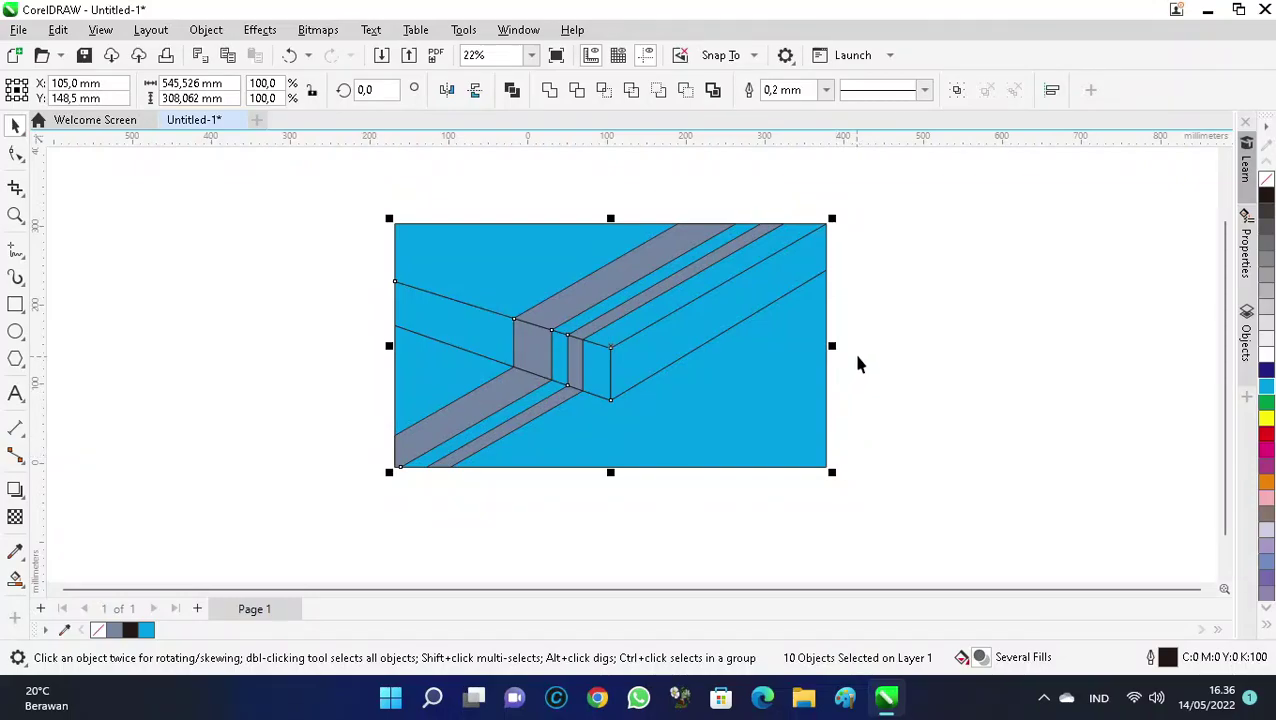
pyautogui.click(860, 359)
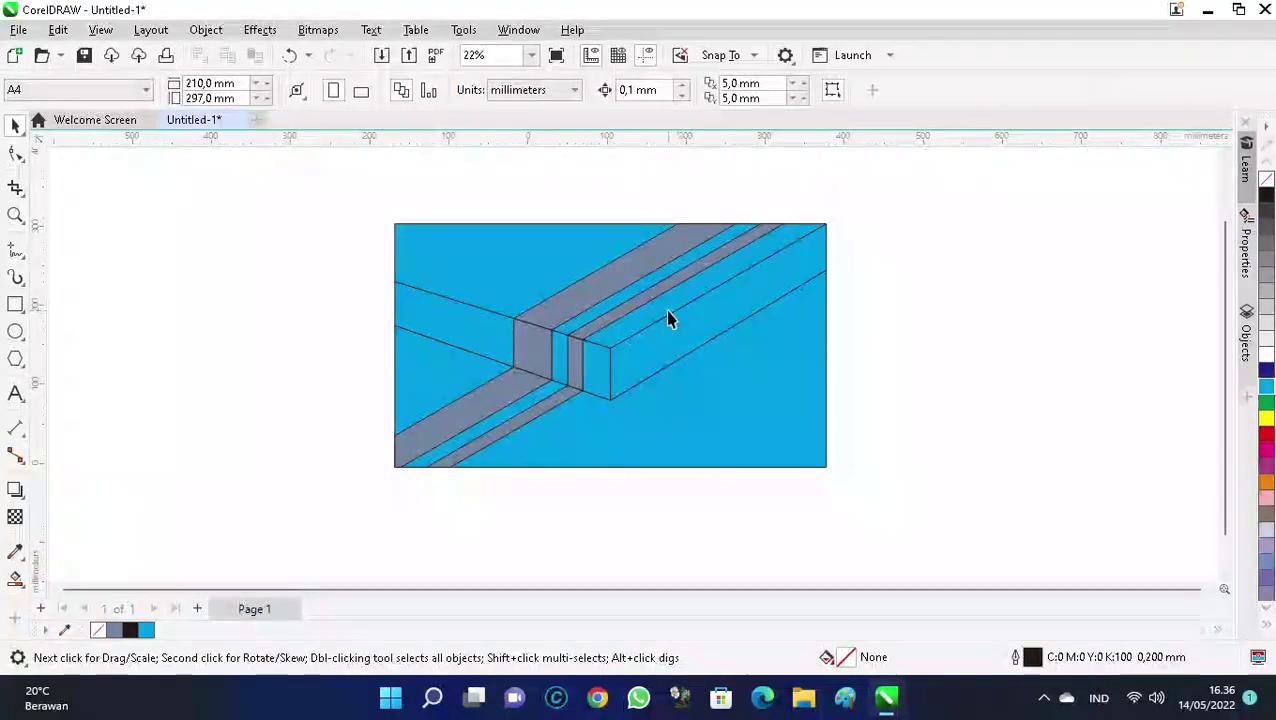
# Select the three pieces of the wide stripe and recolor them a darker blue.
pyautogui.click(605, 292)
pyautogui.keyDown('shift'); pyautogui.click(535, 352); pyautogui.keyUp('shift')
pyautogui.keyDown('shift'); pyautogui.click(490, 404); pyautogui.keyUp('shift')
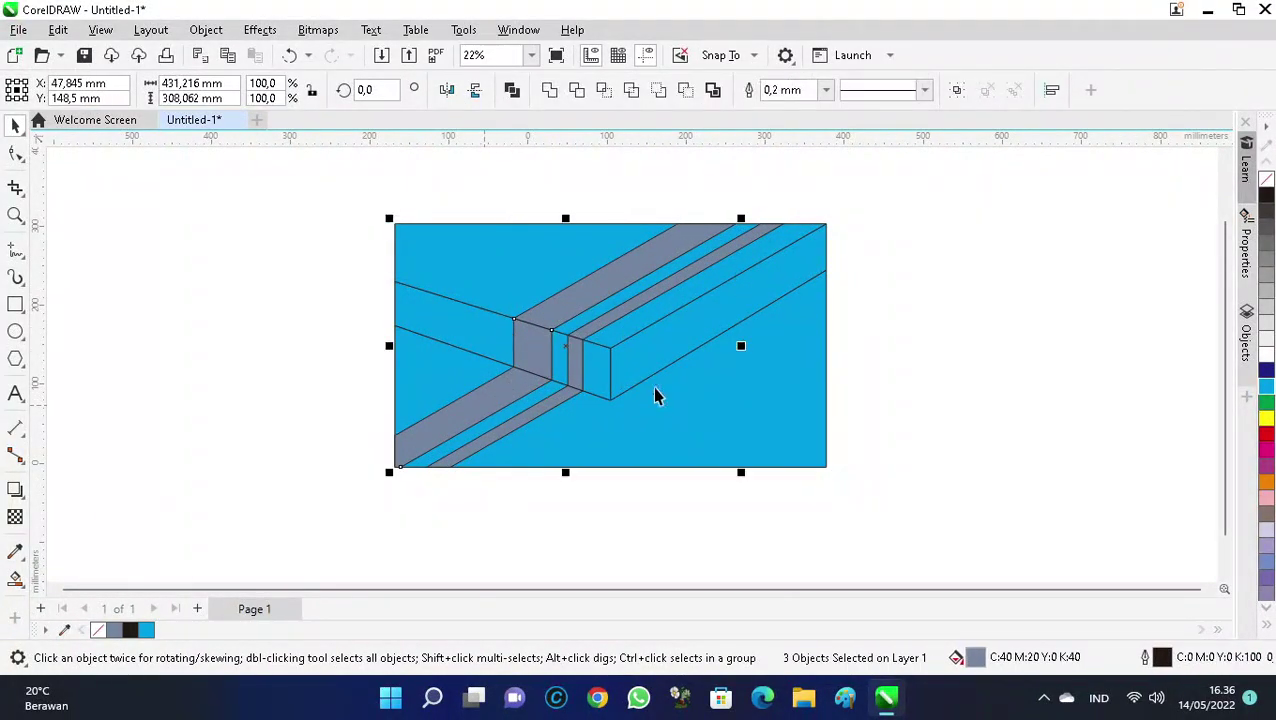
pyautogui.click(1265, 625)
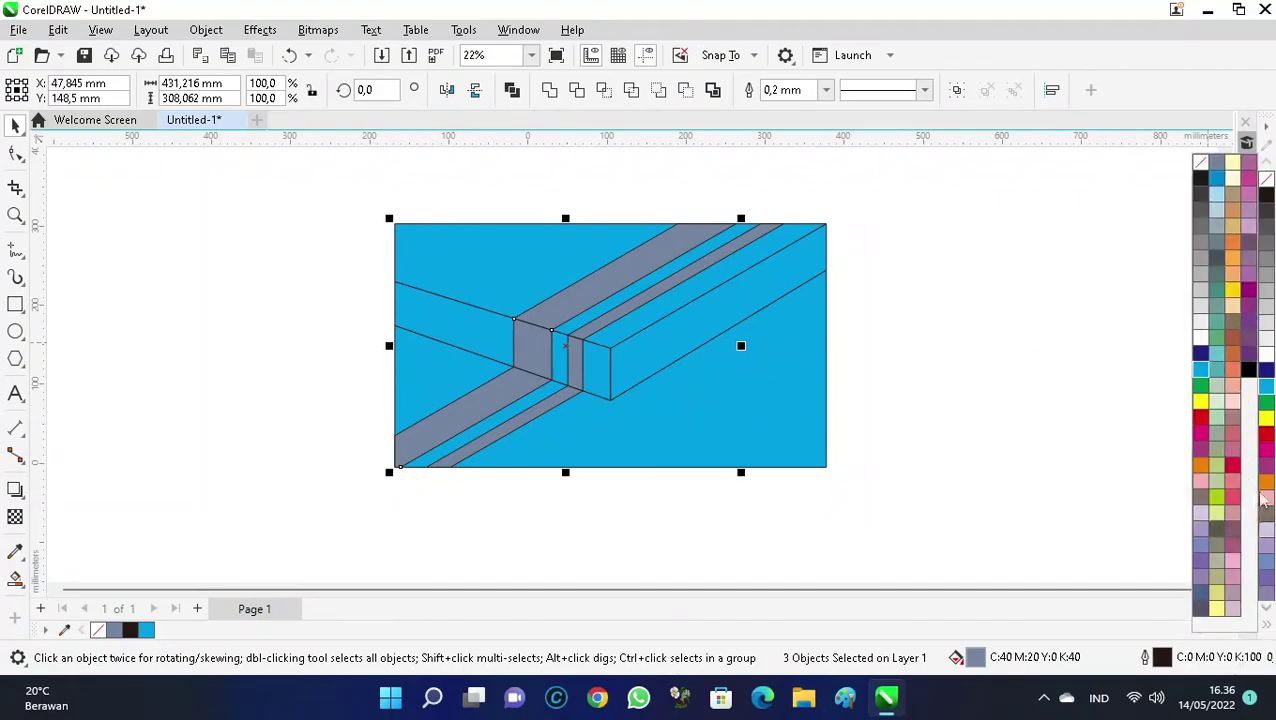
pyautogui.click(1216, 185)
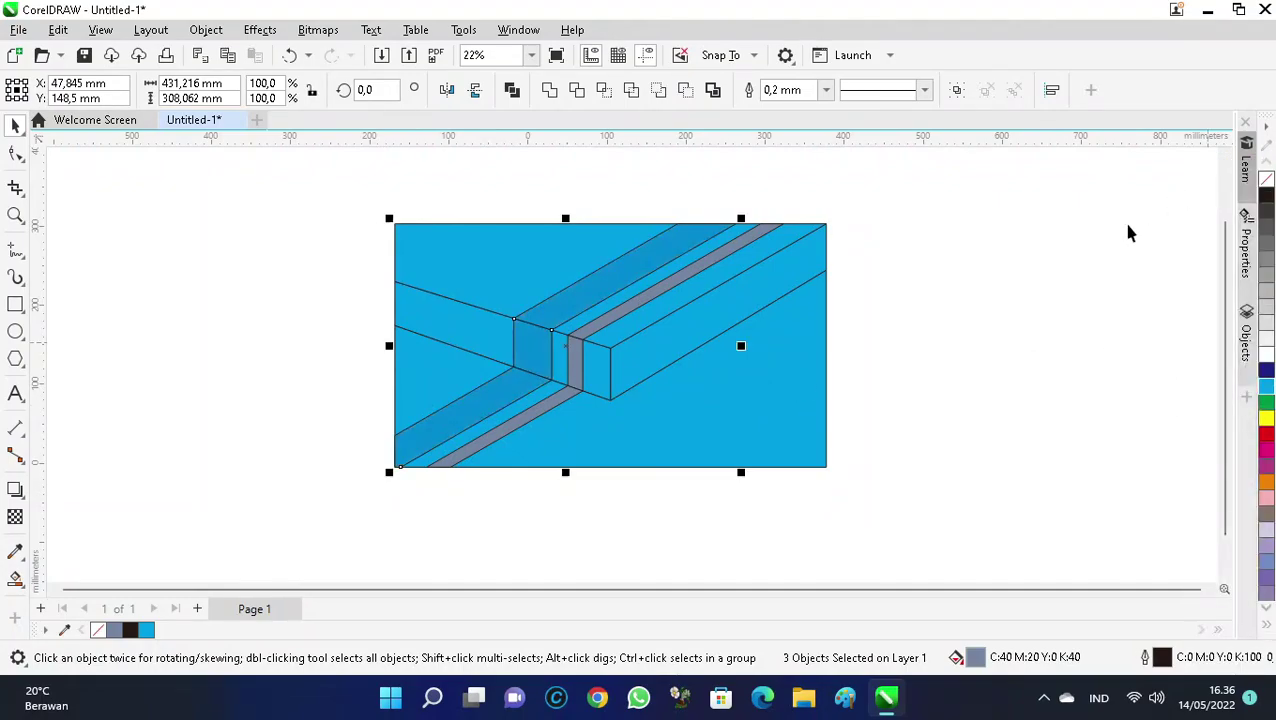
pyautogui.click(837, 265)
# Select the pieces of the narrow stripe and recolor them white.
pyautogui.click(620, 320)
pyautogui.keyDown('shift'); pyautogui.click(578, 361); pyautogui.keyUp('shift')
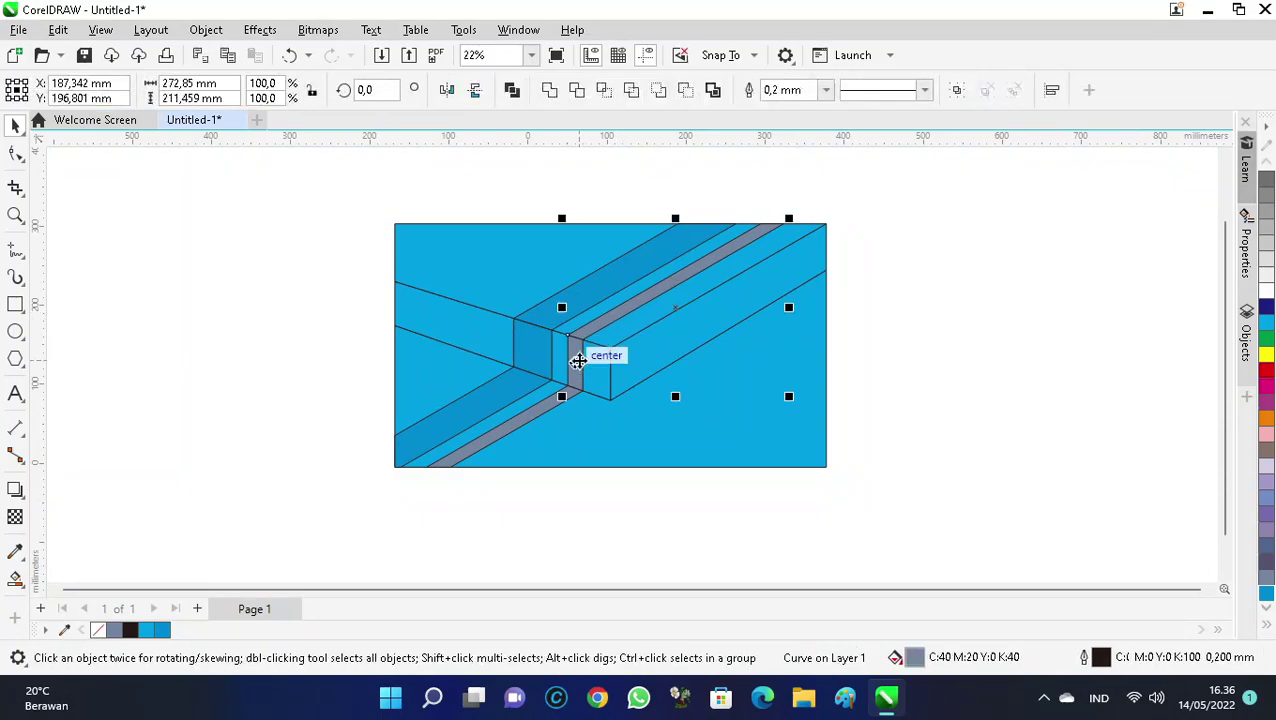
pyautogui.click(1265, 292)
pyautogui.click(940, 296)
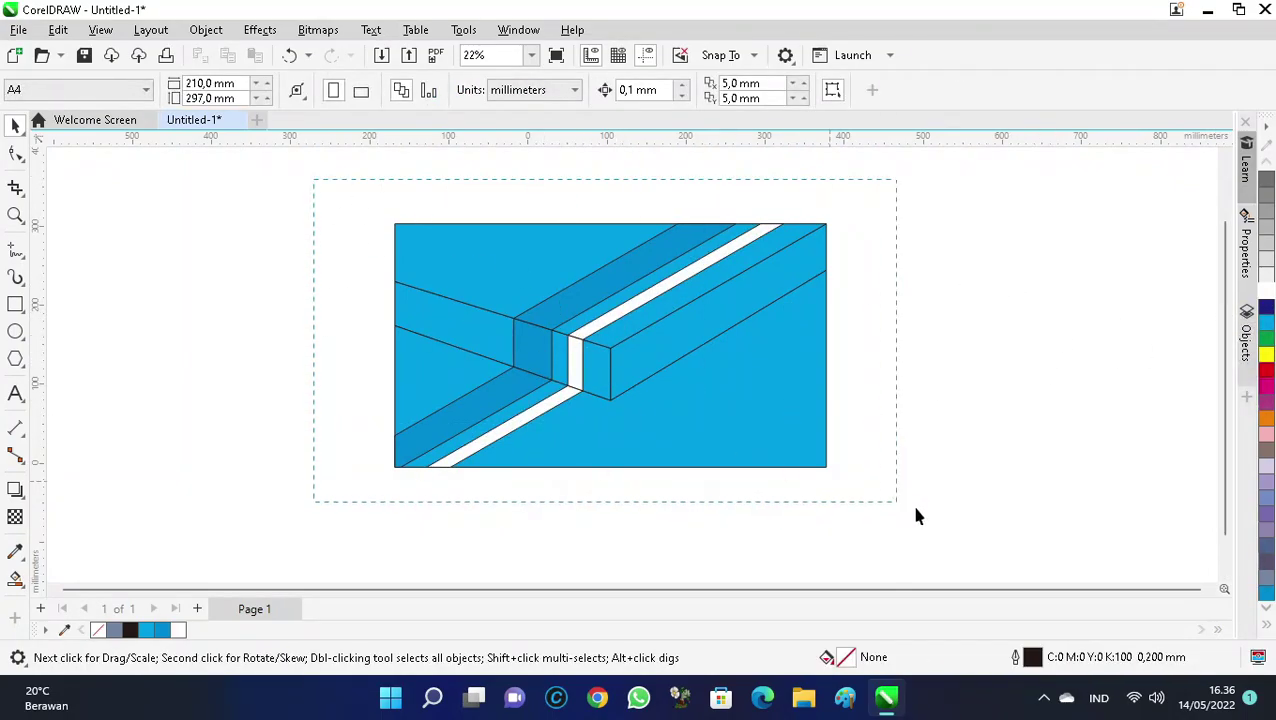
# Select all objects and set their outline width to None.
pyautogui.hotkey('ctrl', 'a')
pyautogui.click(825, 90)
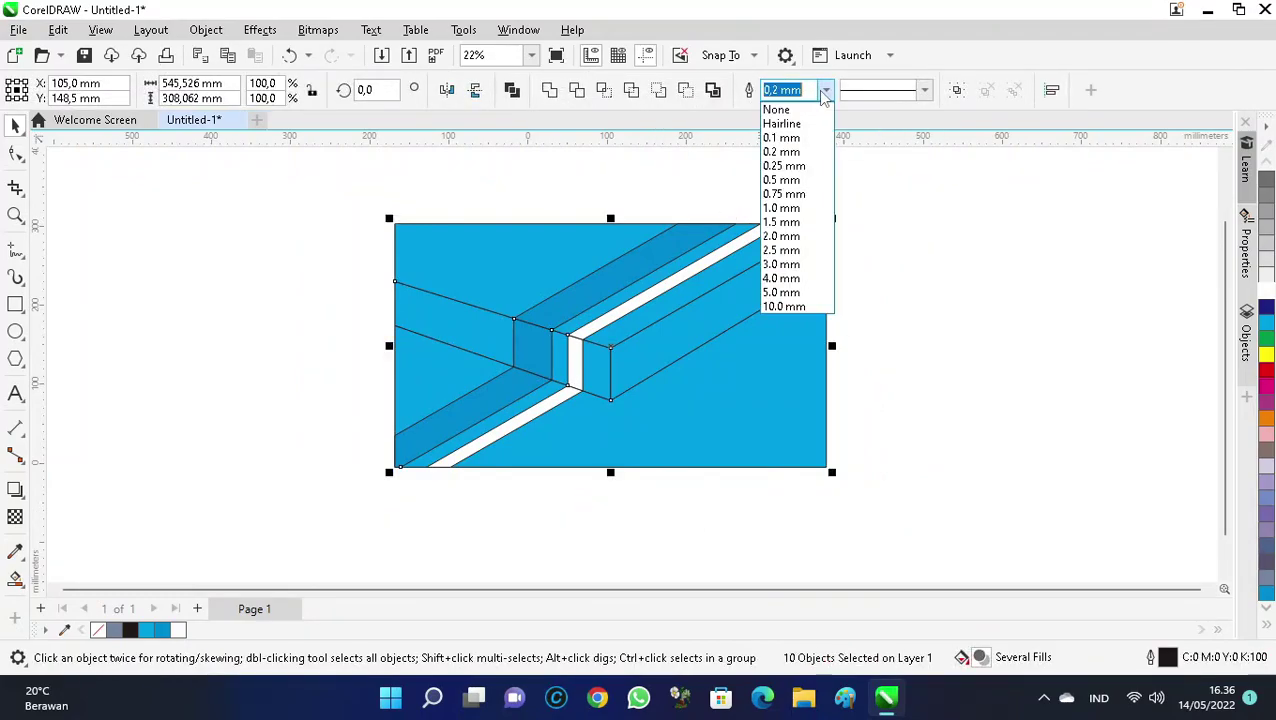
pyautogui.click(781, 112)
pyautogui.click(898, 202)
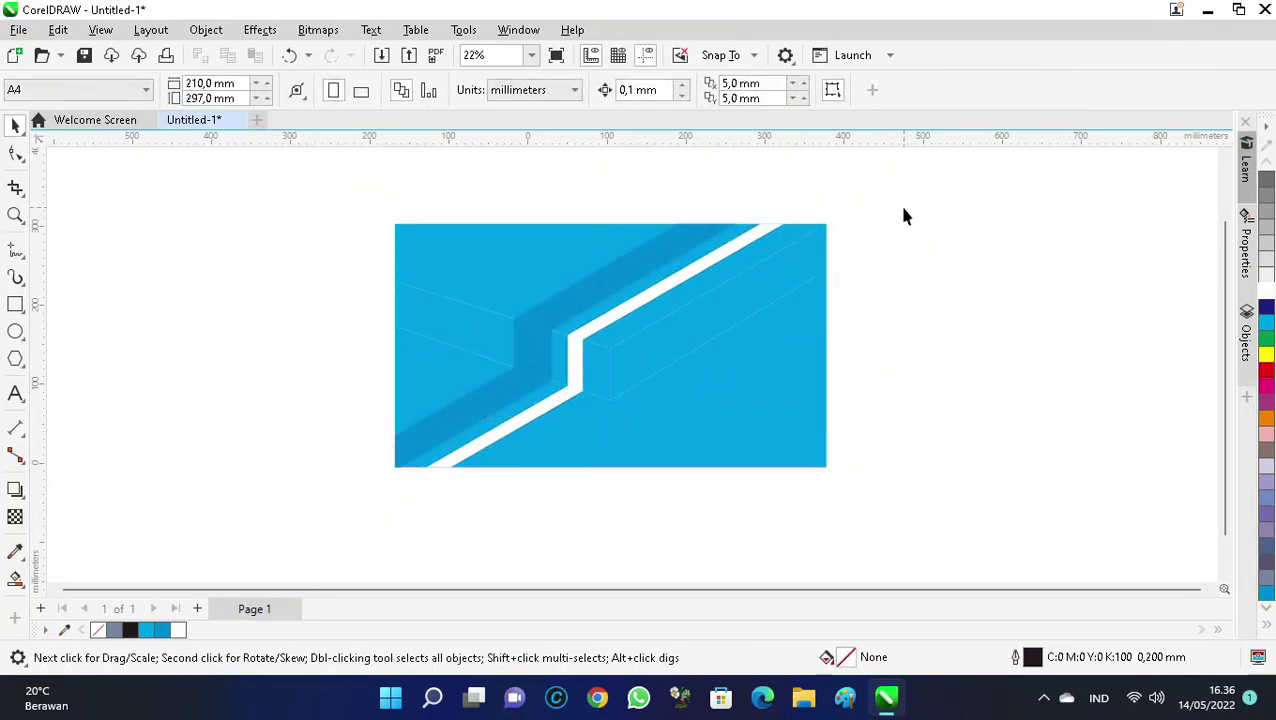
pyautogui.press('F4')
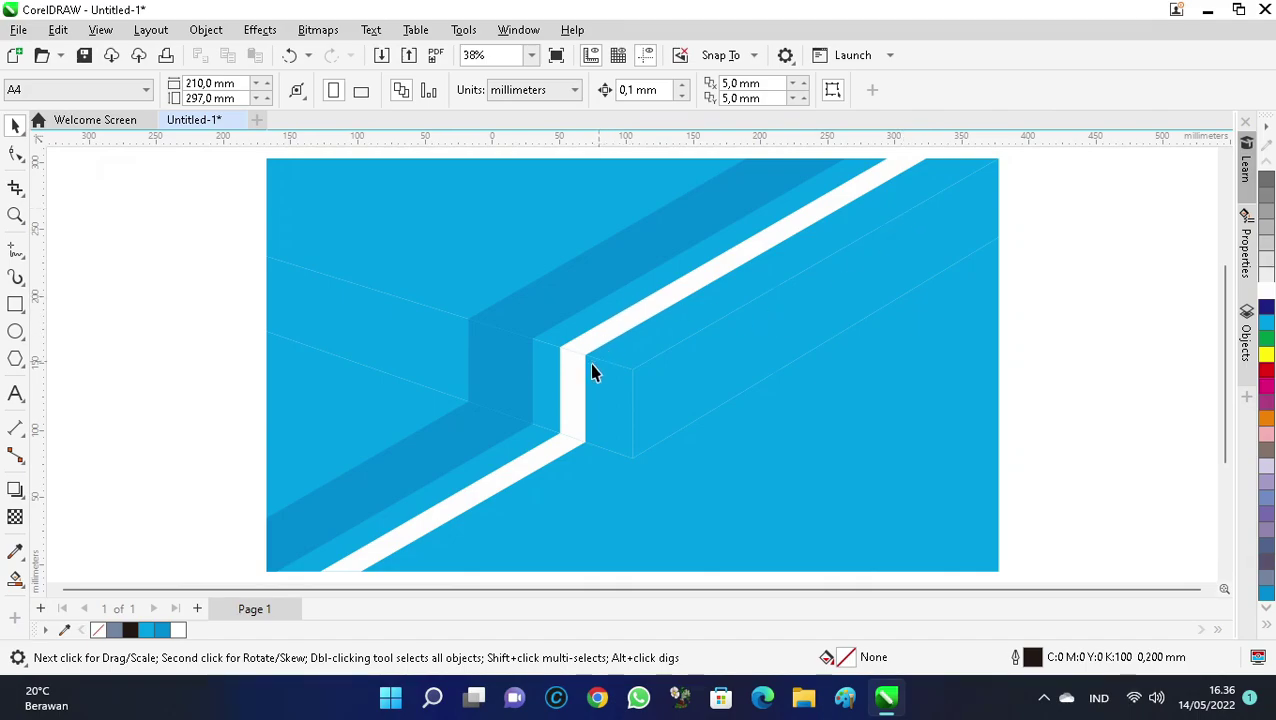
# Apply a linear fountain fill to the region above the band, from cyan at the inner corner to black above the rectangle.
pyautogui.scroll(-3, 596, 370)
pyautogui.click(488, 305)
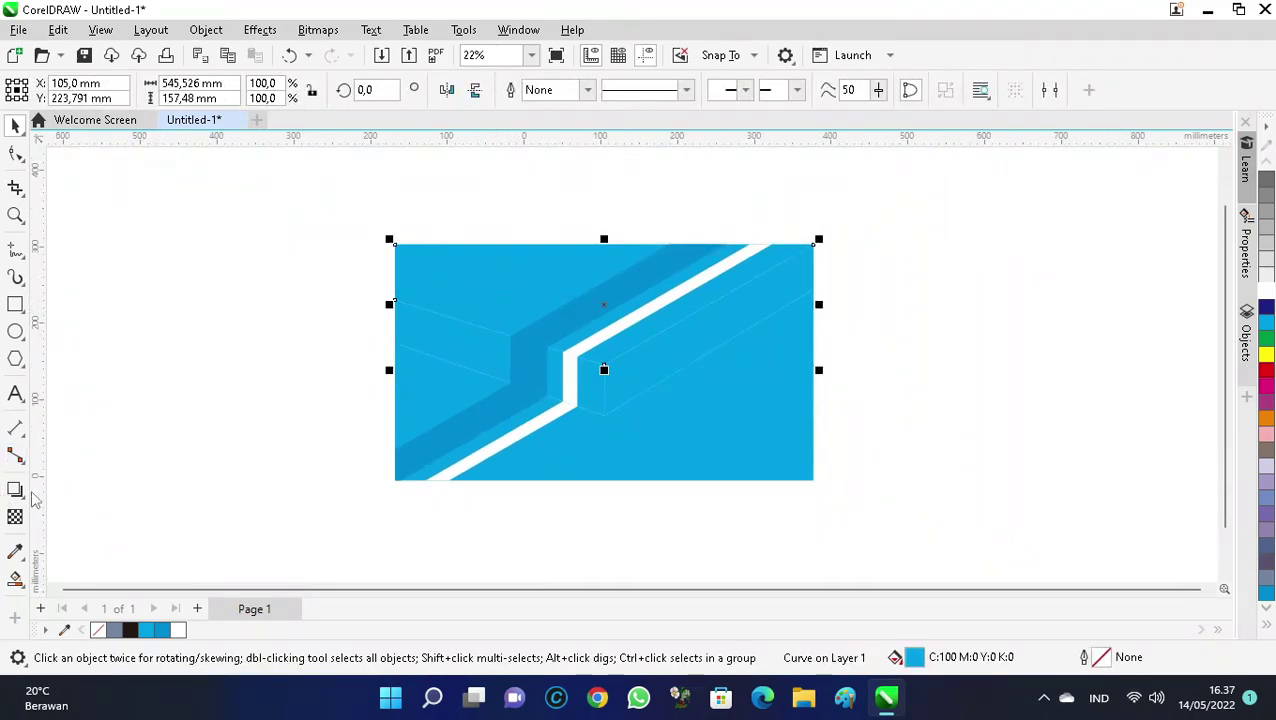
pyautogui.click(15, 580)
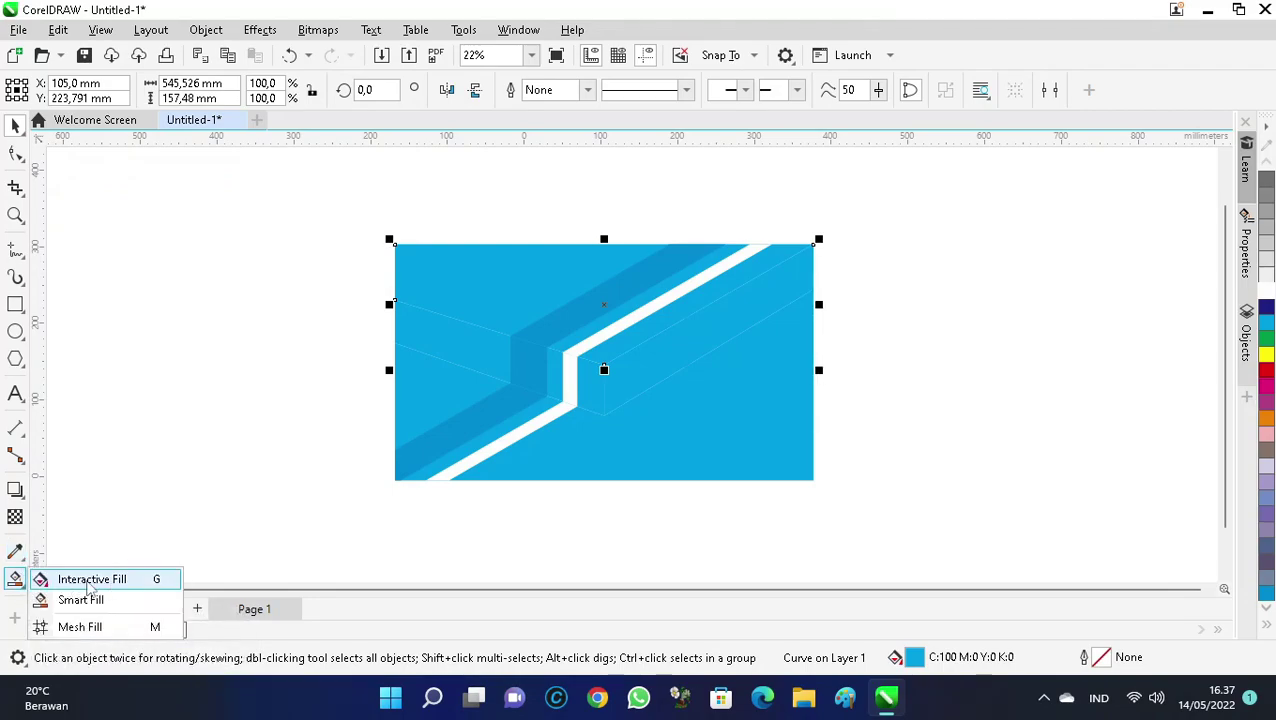
pyautogui.click(92, 580)
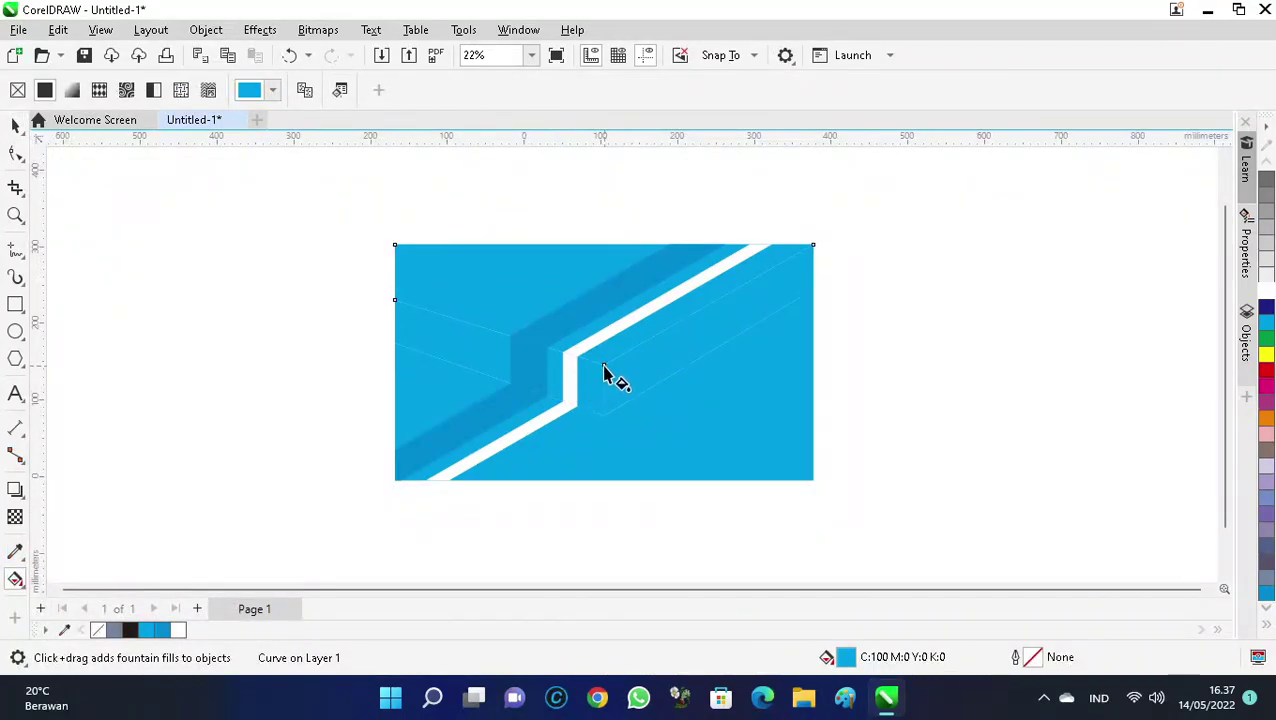
pyautogui.moveTo(604, 364); pyautogui.dragTo(607, 162)
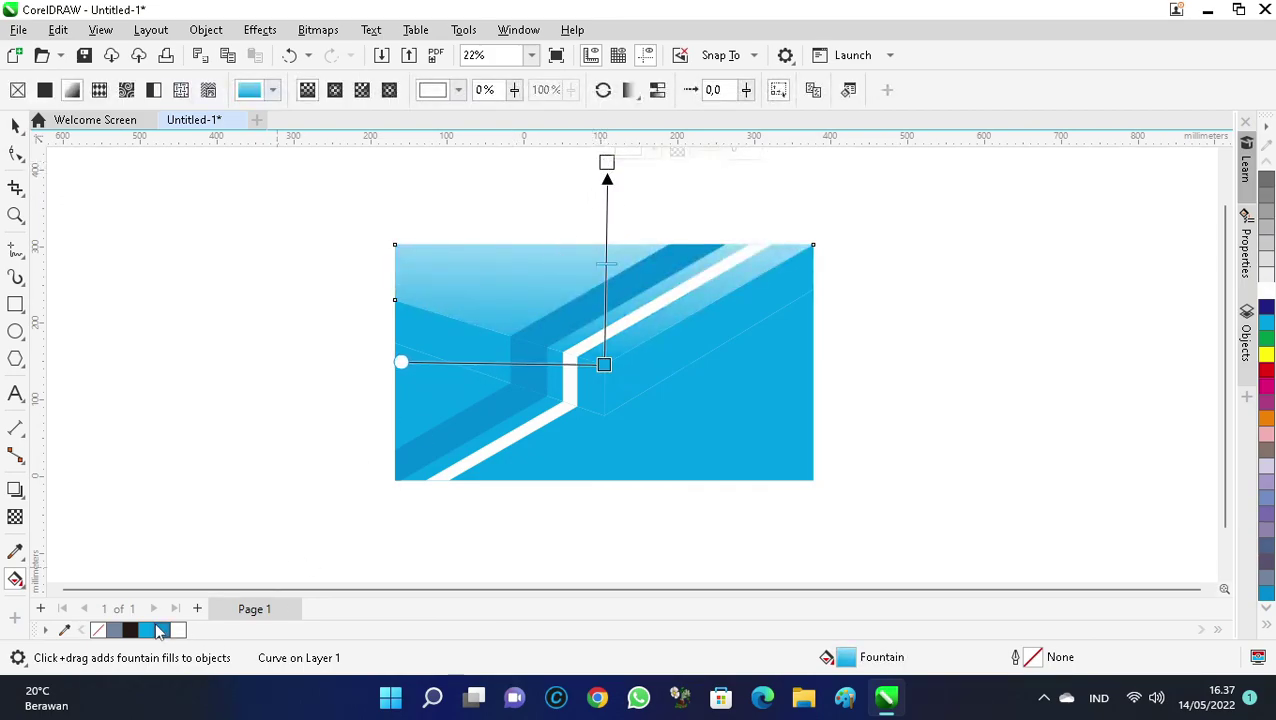
pyautogui.click(131, 631)
# Soften the upper region's gradient by shifting its midpoint toward the black end and extending that end farther above the artwork.
pyautogui.moveTo(606, 262); pyautogui.dragTo(604, 205)
pyautogui.scroll(-1, 570, 421)
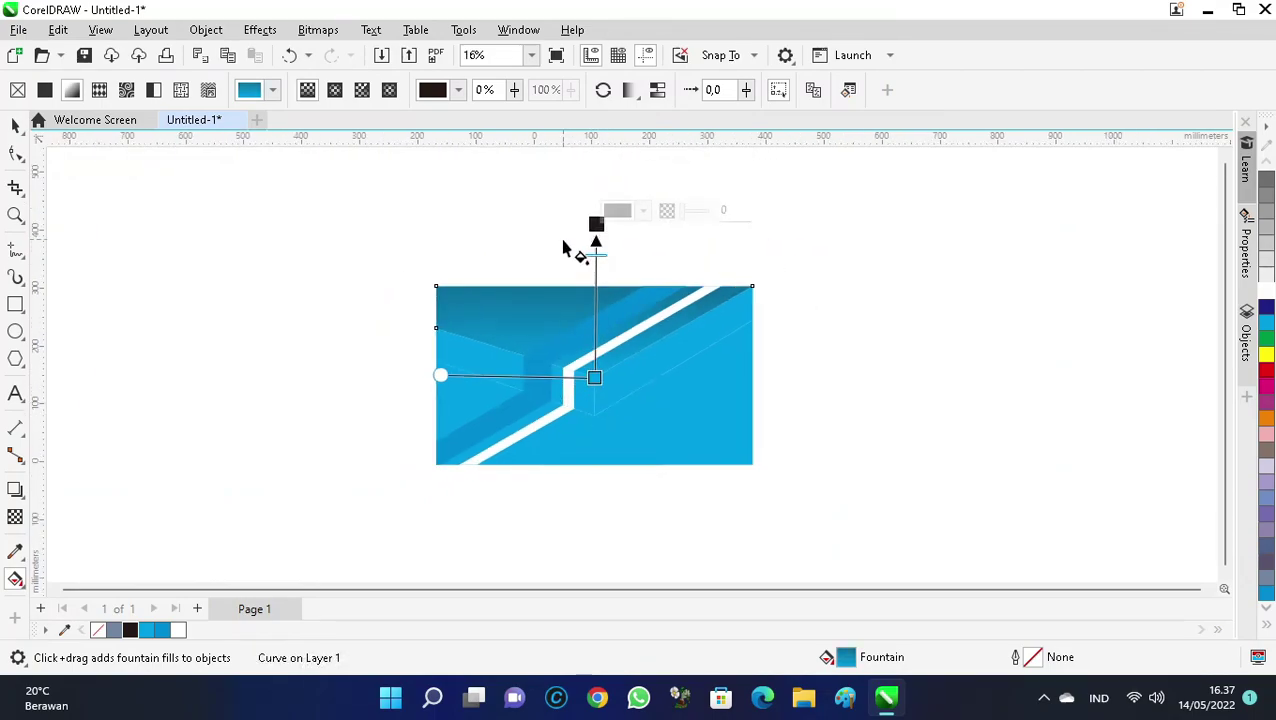
pyautogui.scroll(-1, 572, 208)
pyautogui.scroll(2, 600, 258)
pyautogui.moveTo(603, 268); pyautogui.dragTo(601, 165)
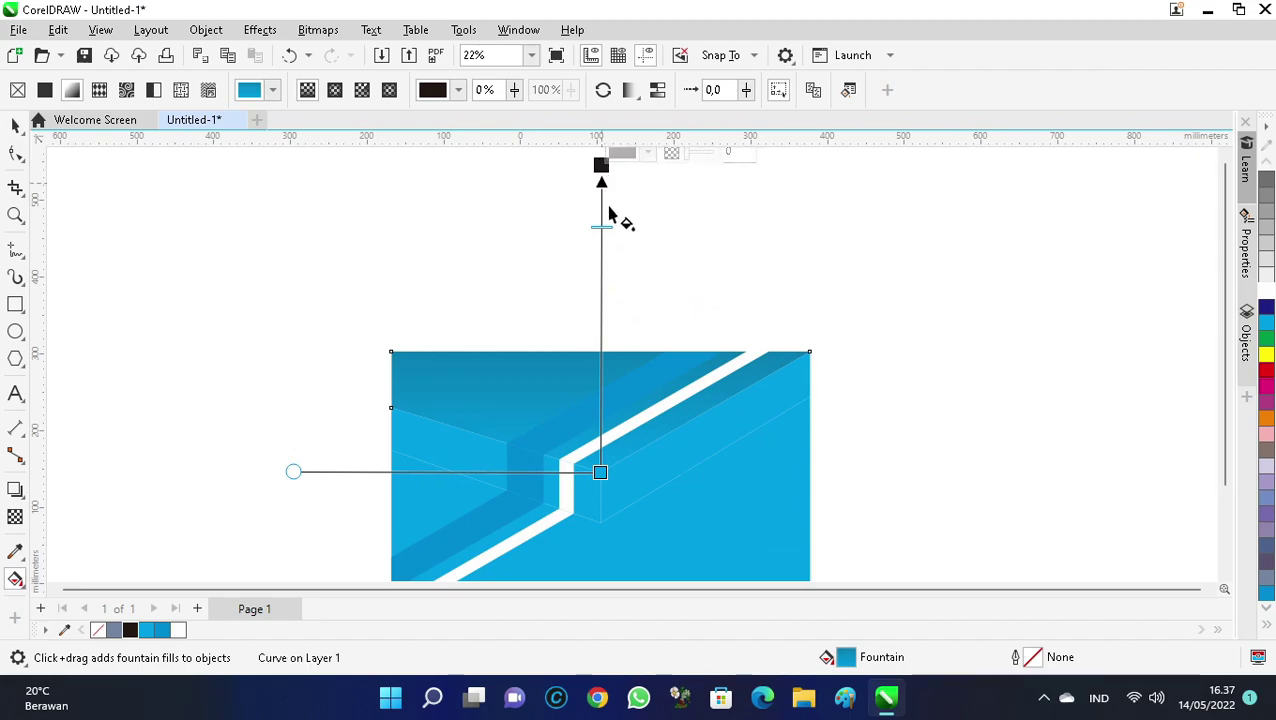
pyautogui.scroll(-2, 556, 400)
pyautogui.scroll(2, 556, 430)
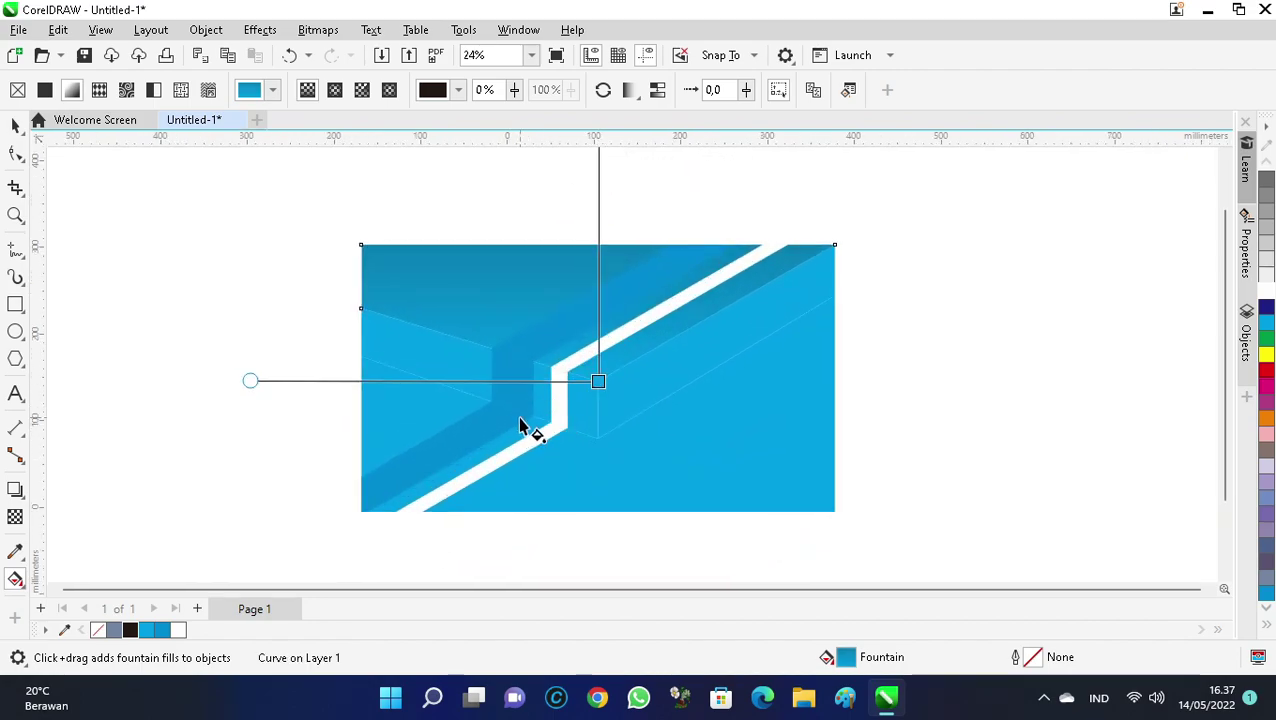
# Apply a linear fountain fill to the band's left section, from cyan at its upper edge to black below its lower edge.
pyautogui.click(463, 372)
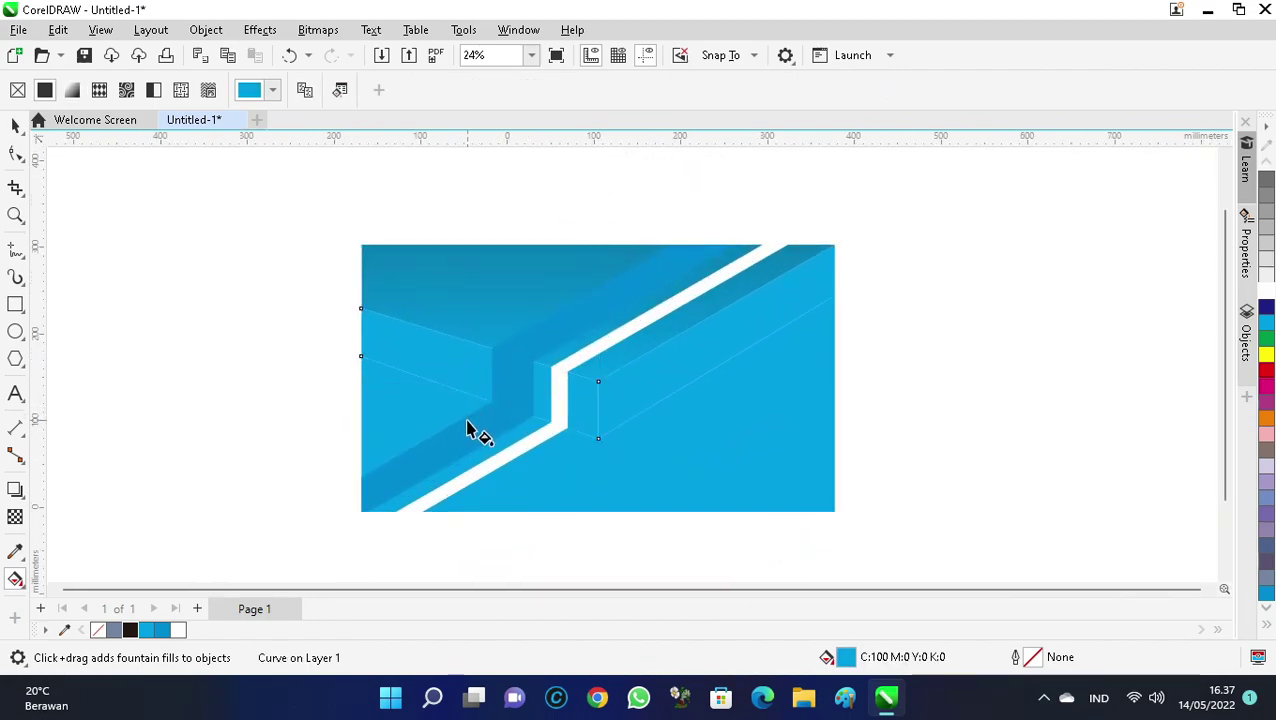
pyautogui.moveTo(484, 348); pyautogui.dragTo(450, 465)
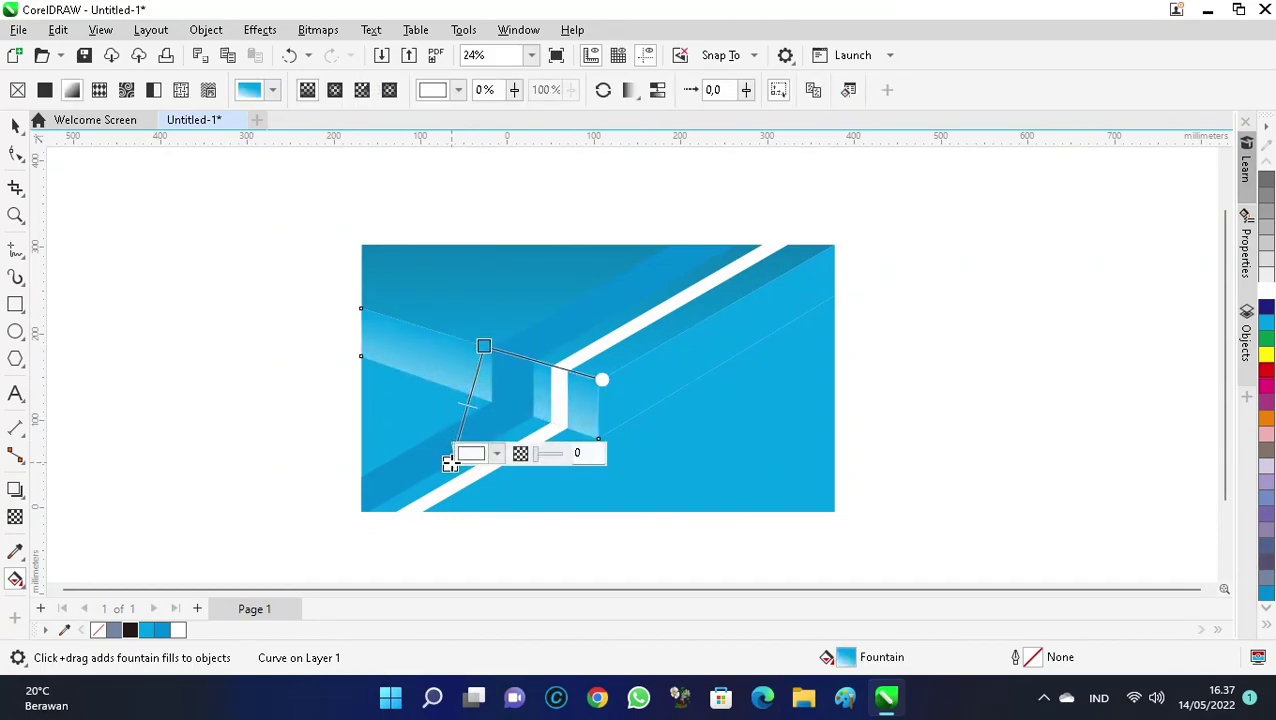
pyautogui.scroll(3, 450, 464)
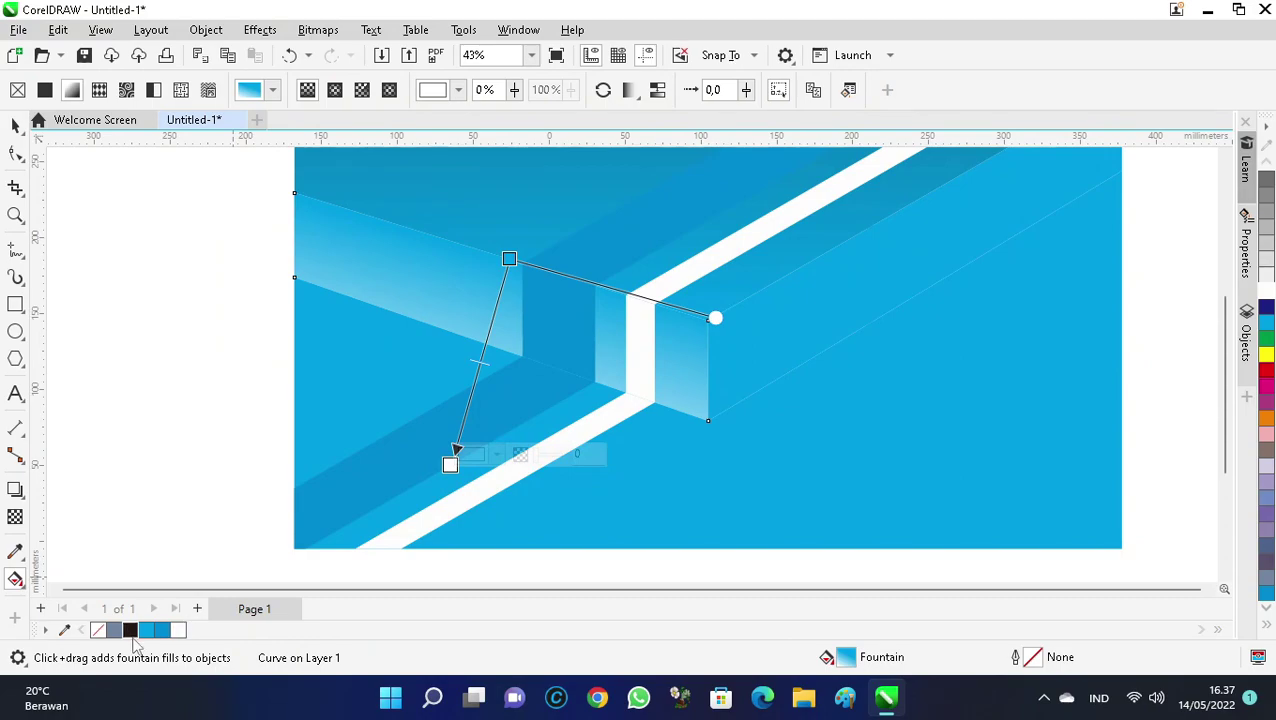
pyautogui.click(130, 629)
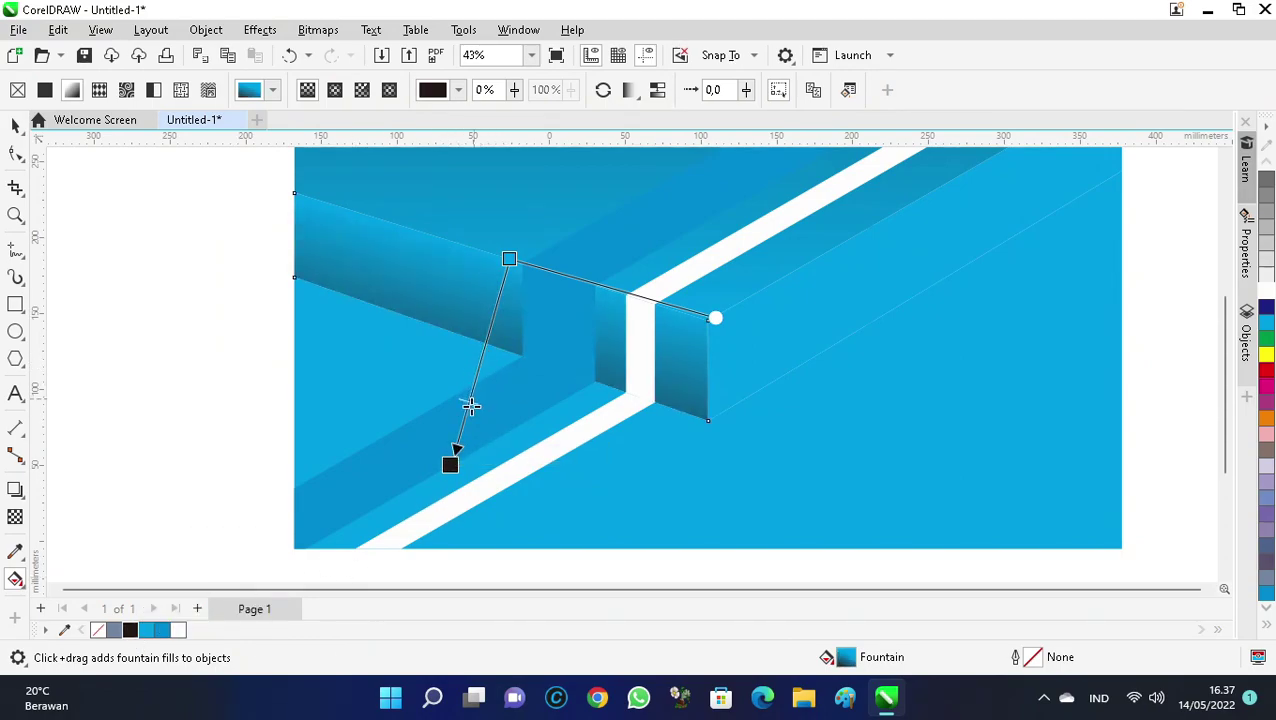
# Apply a linear fountain fill to the band's right section, from cyan at its upper edge to black below its lower edge.
pyautogui.scroll(-3, 330, 365)
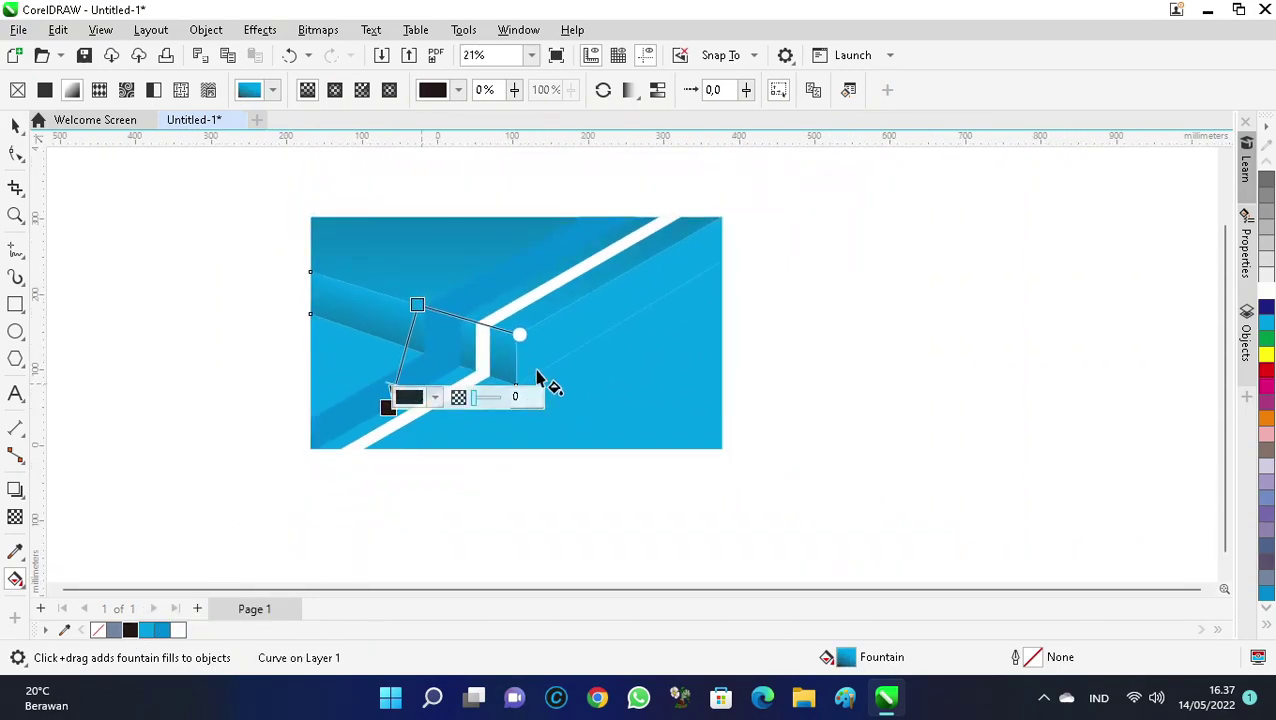
pyautogui.scroll(3, 580, 310)
pyautogui.moveTo(619, 280); pyautogui.dragTo(735, 482)
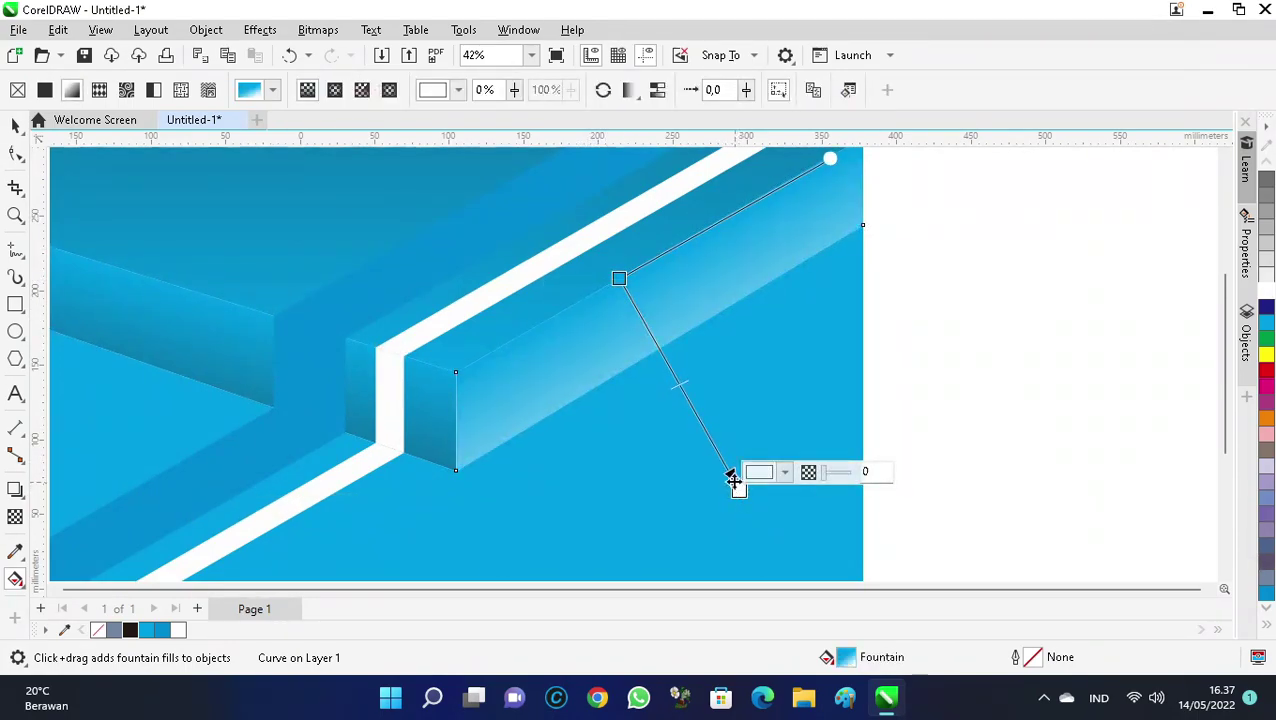
pyautogui.click(131, 630)
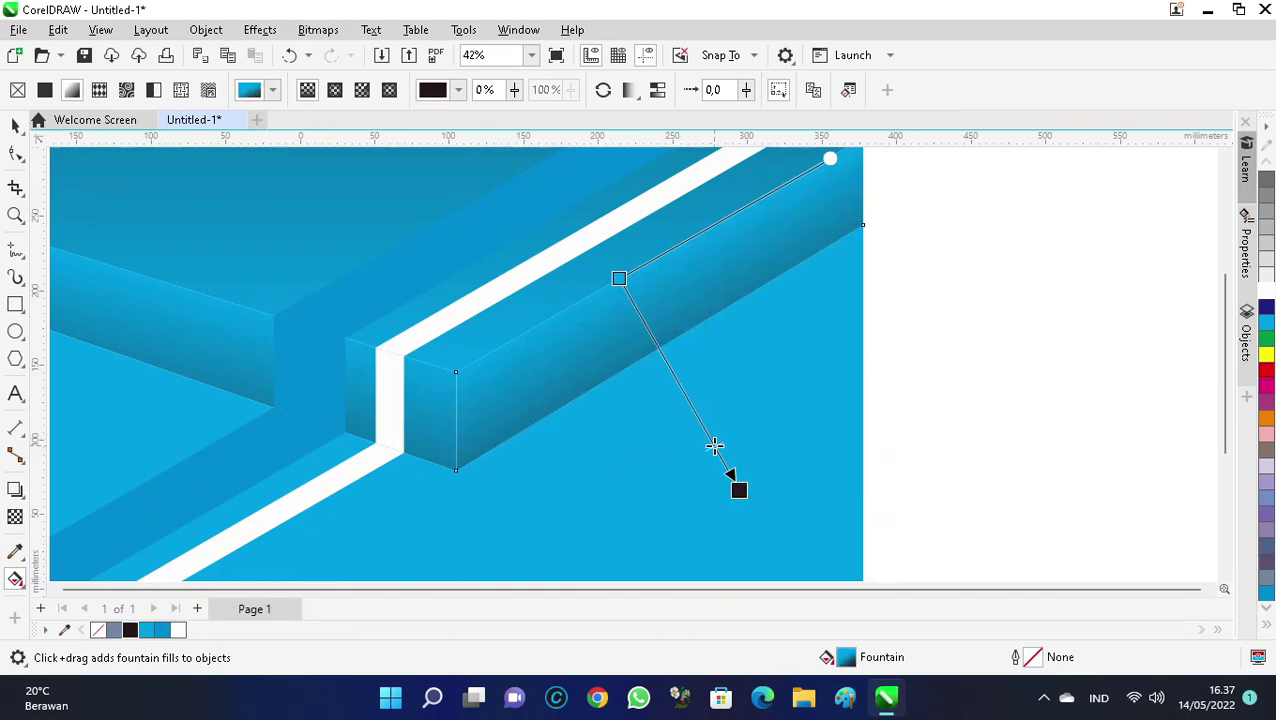
# Apply a vertical fountain fill to the region below the band, from cyan at the rectangle's bottom edge to black above the artwork.
pyautogui.scroll(-3, 714, 445)
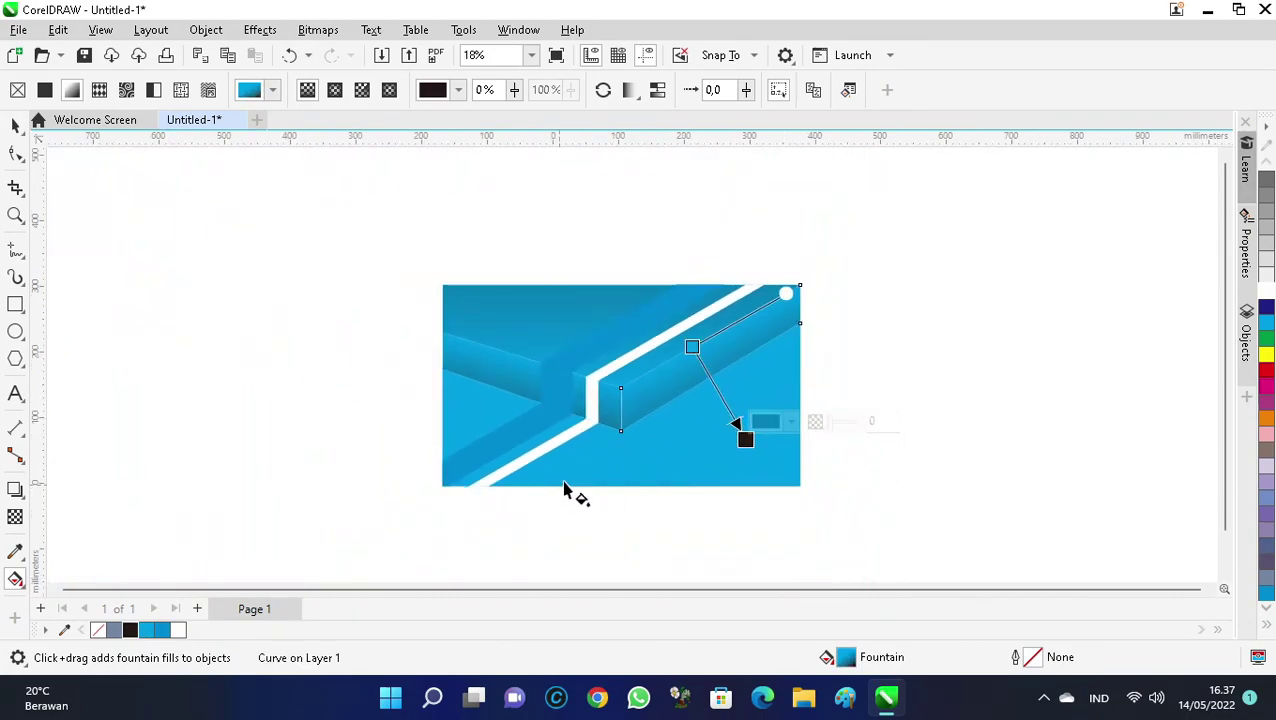
pyautogui.scroll(1, 563, 490)
pyautogui.click(641, 473)
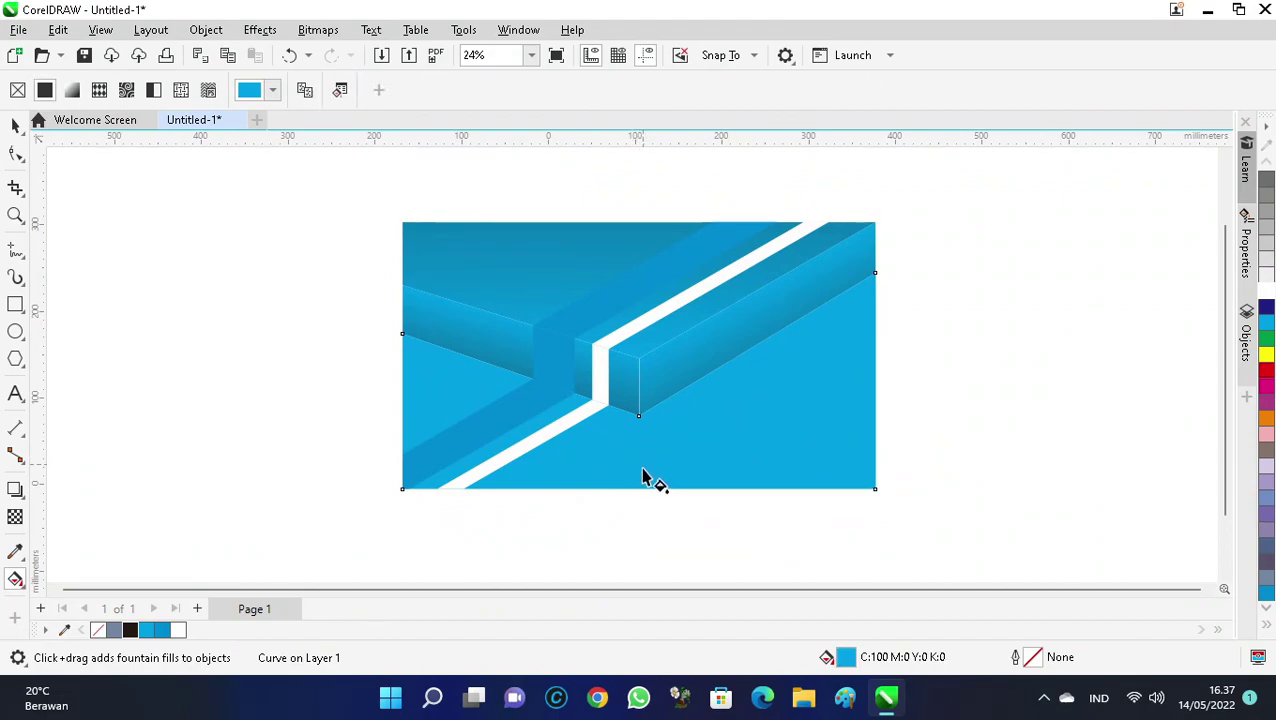
pyautogui.moveTo(643, 490); pyautogui.dragTo(640, 219)
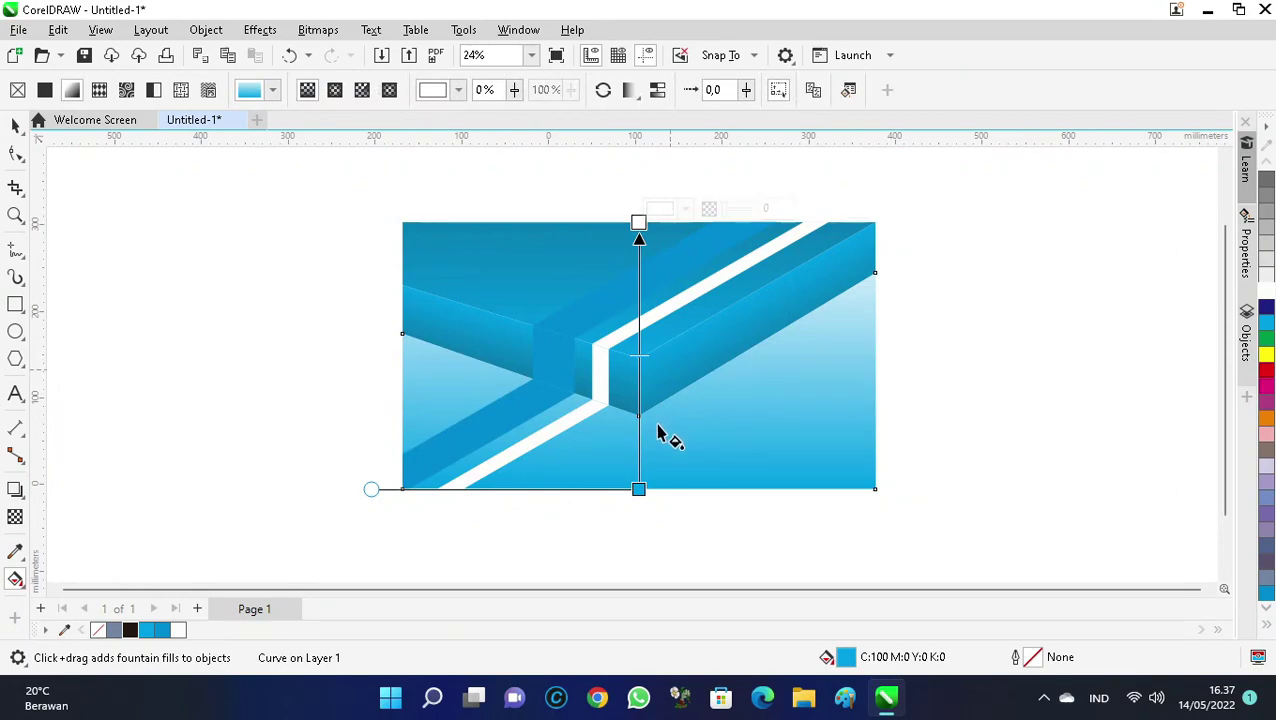
pyautogui.click(639, 222)
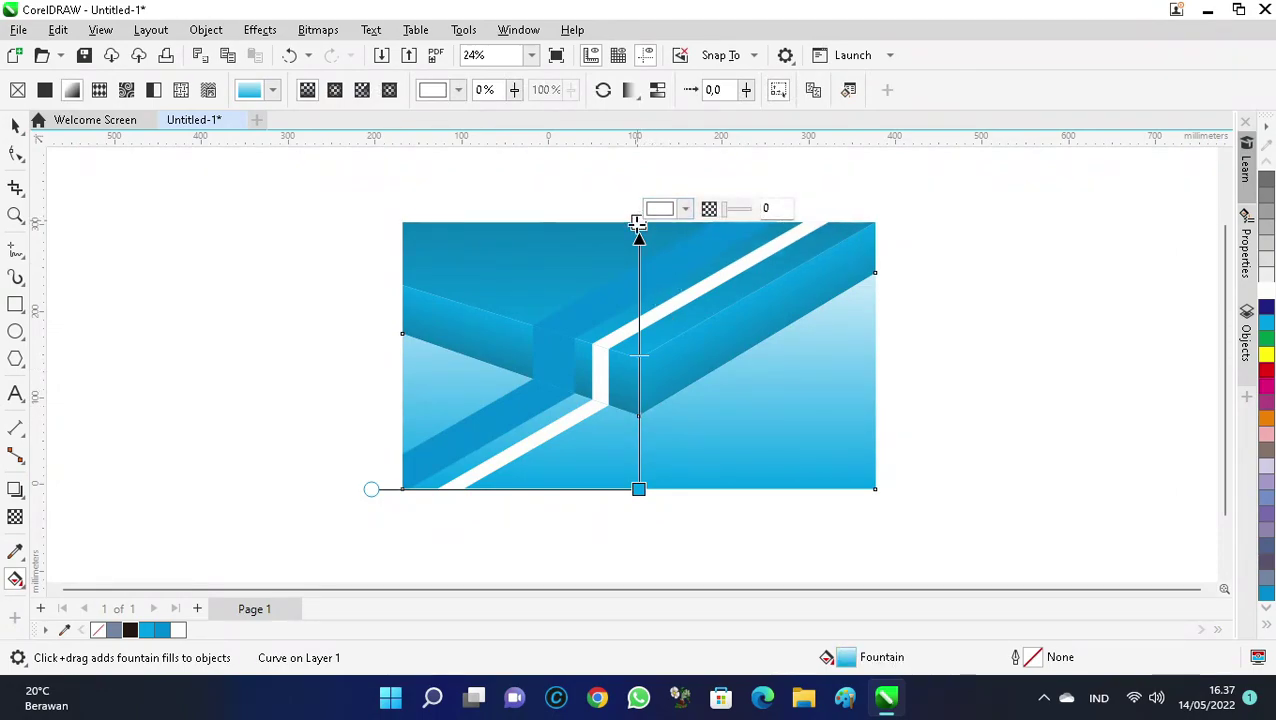
pyautogui.click(130, 631)
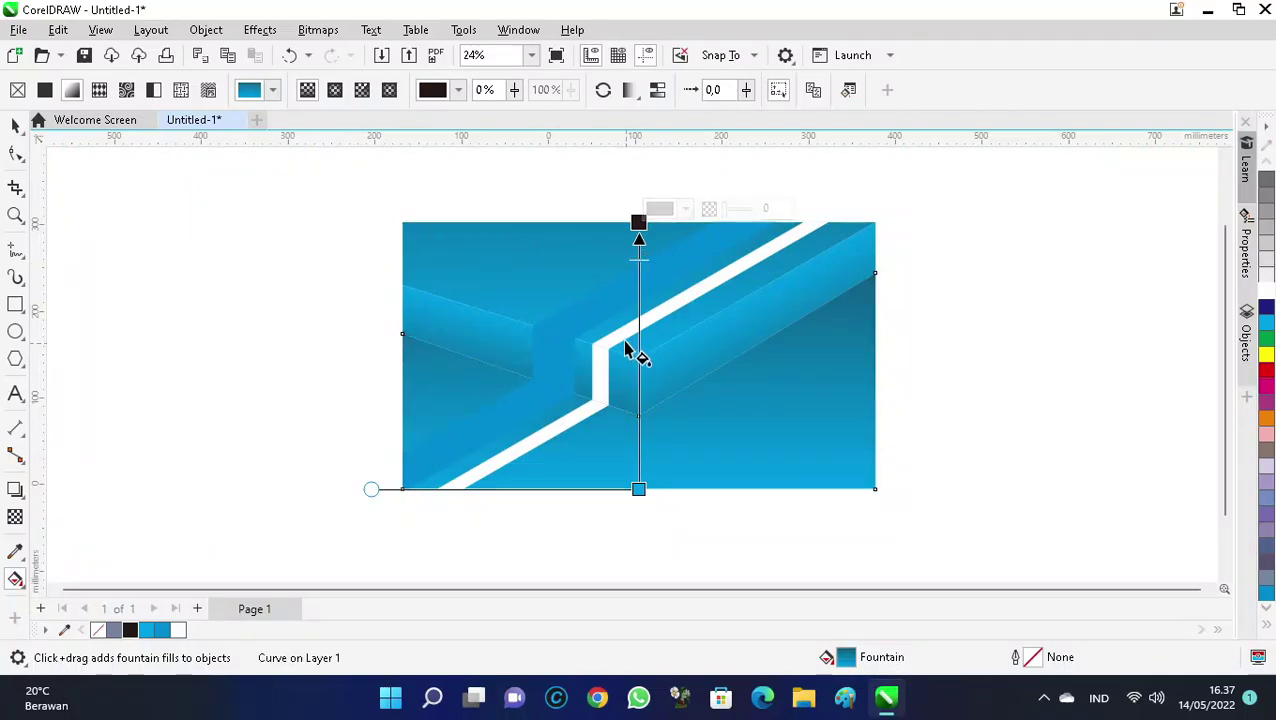
pyautogui.moveTo(638, 222); pyautogui.dragTo(638, 152)
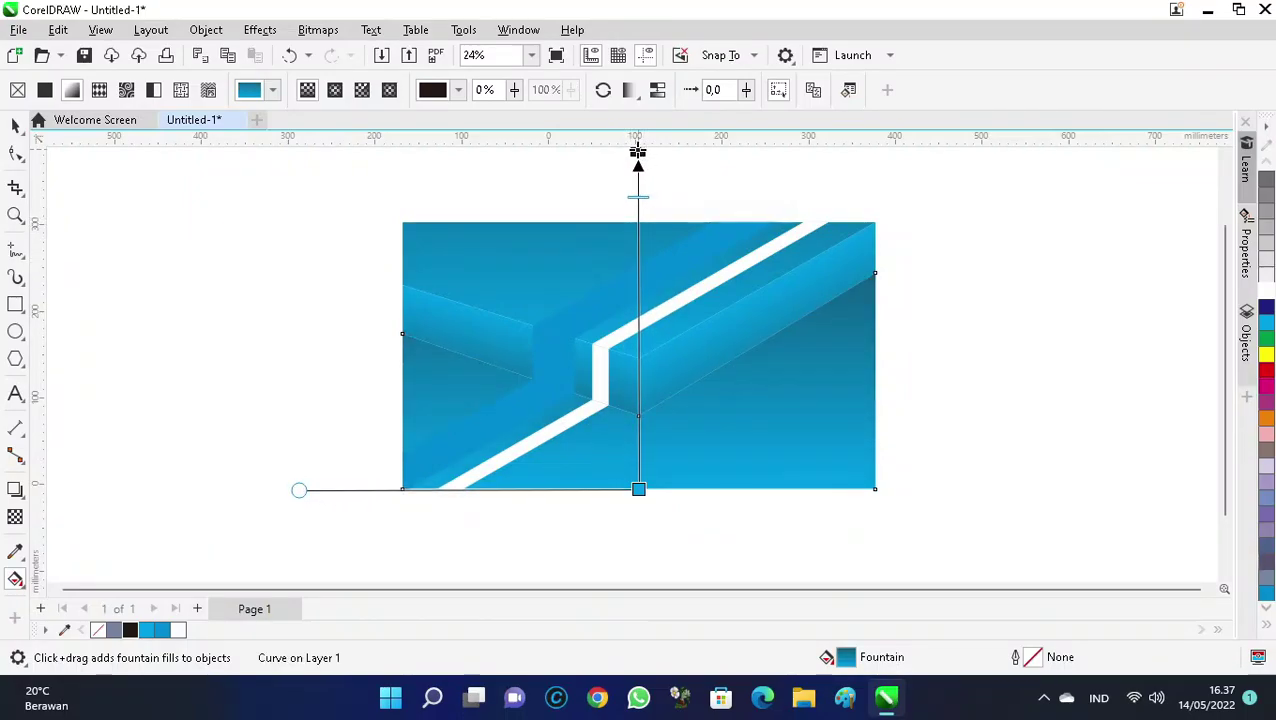
# Shade the wide blue stripe's lower section with a fountain fill from blue at its outer end to black past the fold, midpoint shifted toward black.
pyautogui.scroll(-2, 630, 400)
pyautogui.scroll(4, 675, 416)
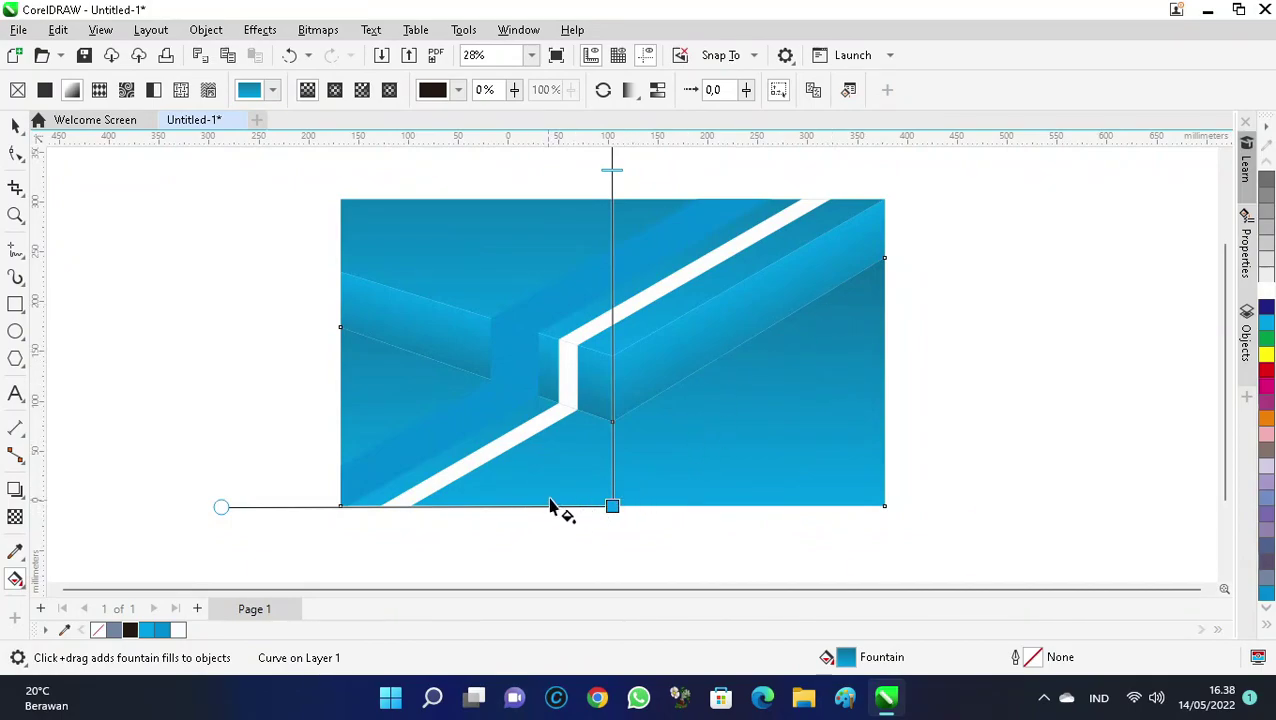
pyautogui.scroll(-1, 550, 507)
pyautogui.click(478, 474)
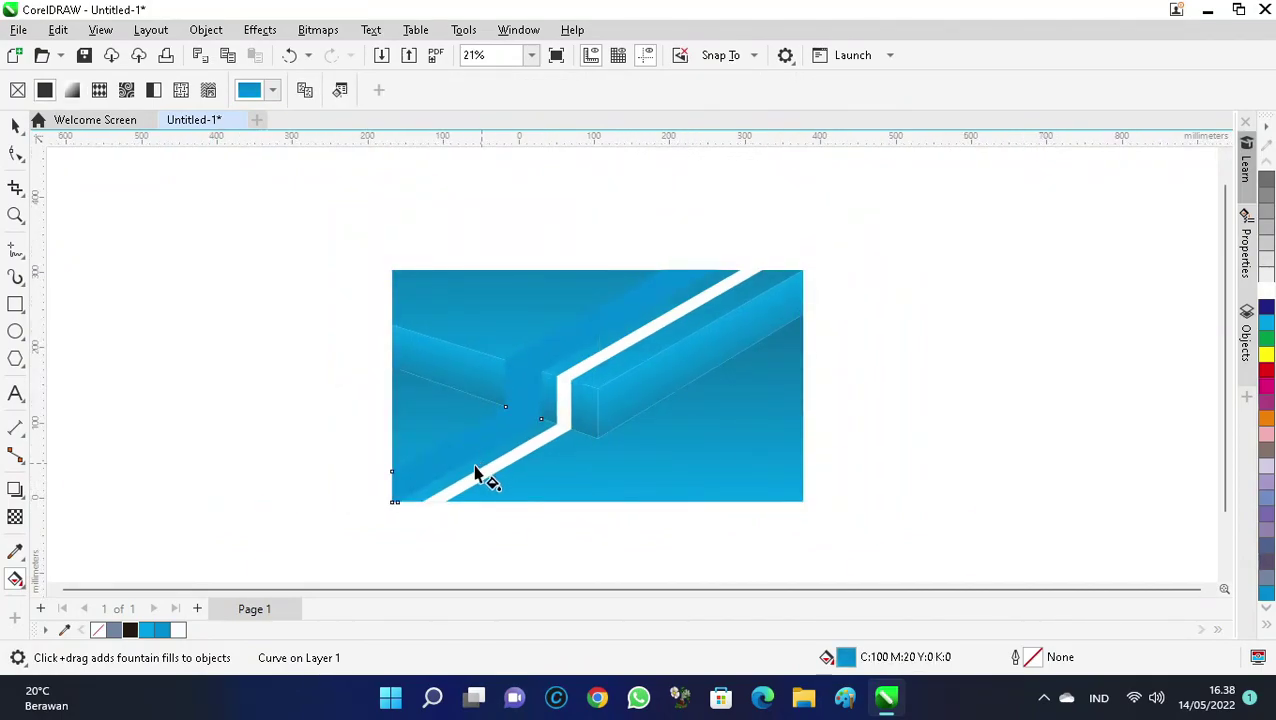
pyautogui.scroll(1, 477, 489)
pyautogui.moveTo(340, 509); pyautogui.dragTo(540, 378)
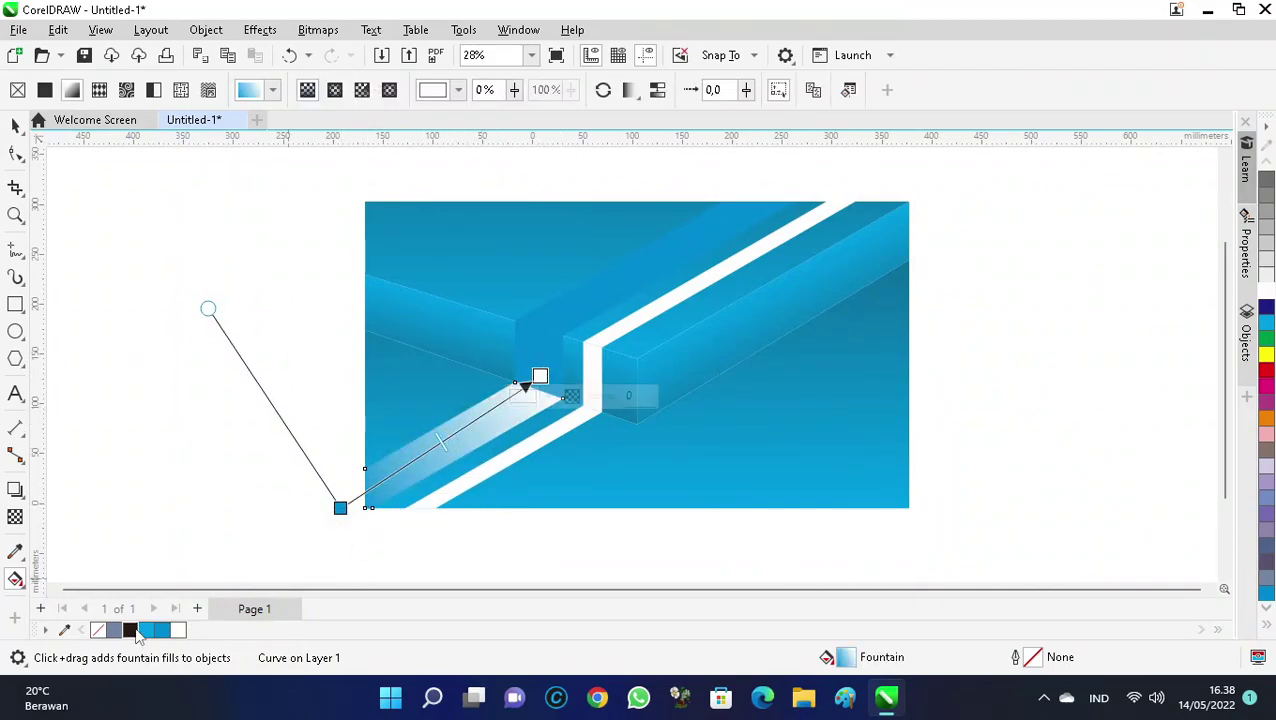
pyautogui.click(131, 630)
pyautogui.moveTo(541, 374); pyautogui.dragTo(652, 319)
pyautogui.moveTo(566, 376); pyautogui.dragTo(604, 345)
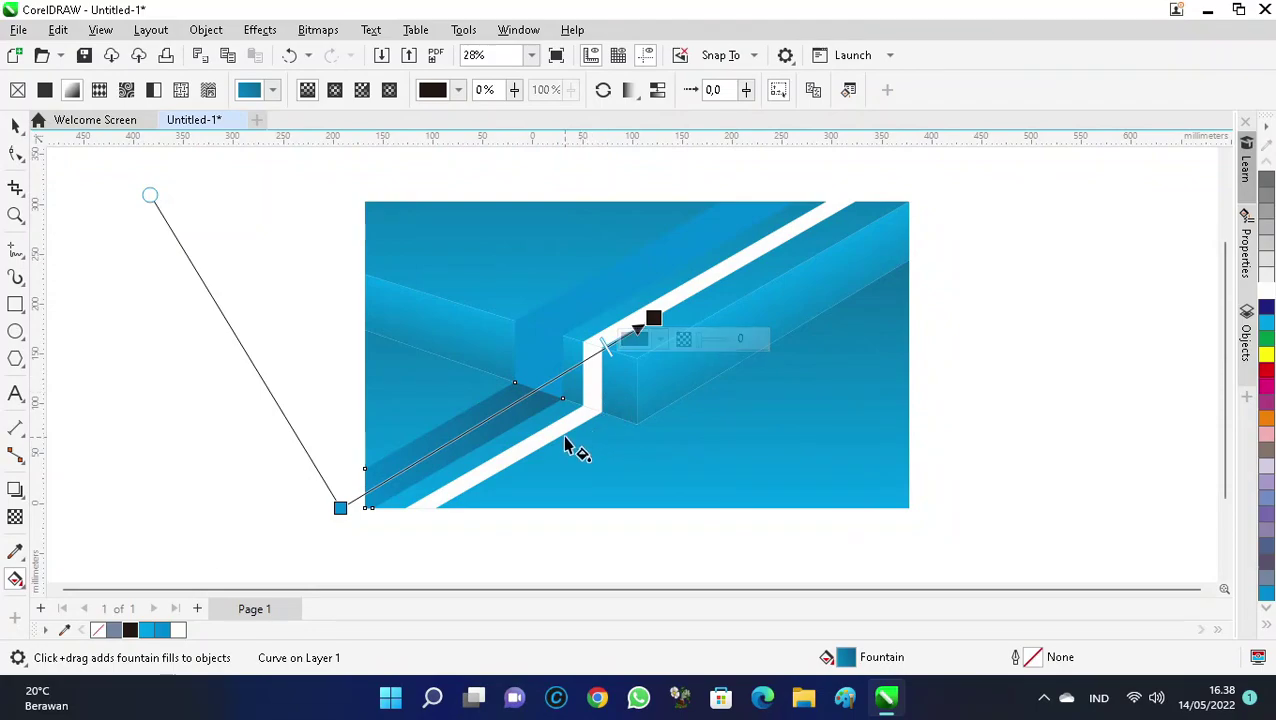
# Apply a blue-to-black fountain fill down the wide stripe's vertical section and shift the lower section's gradient midpoint closer to black.
pyautogui.scroll(2, 566, 447)
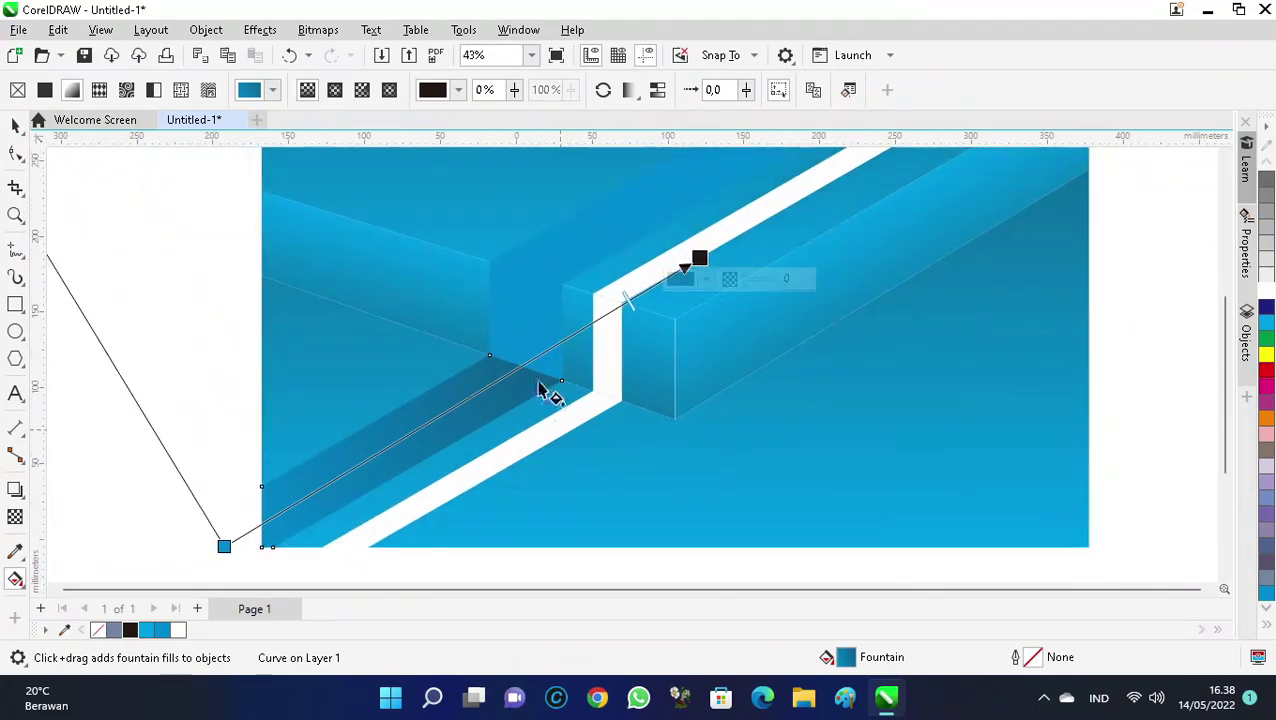
pyautogui.click(521, 320)
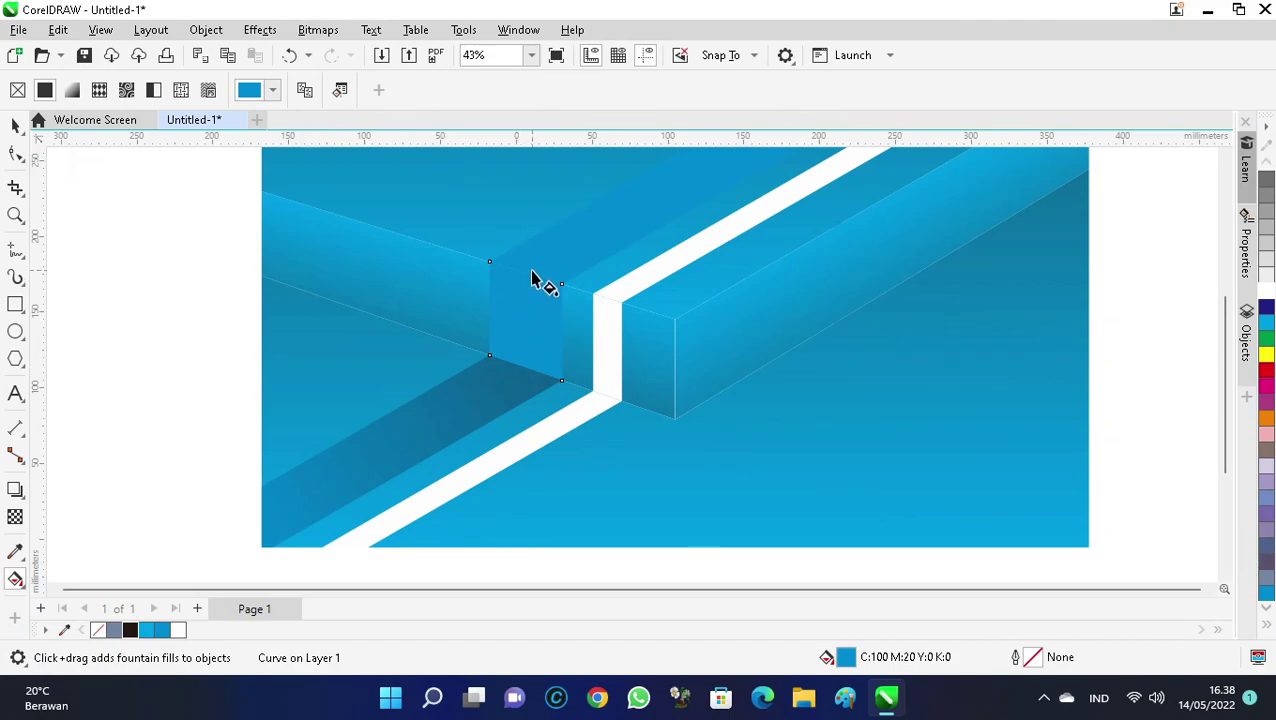
pyautogui.moveTo(528, 273); pyautogui.dragTo(485, 419)
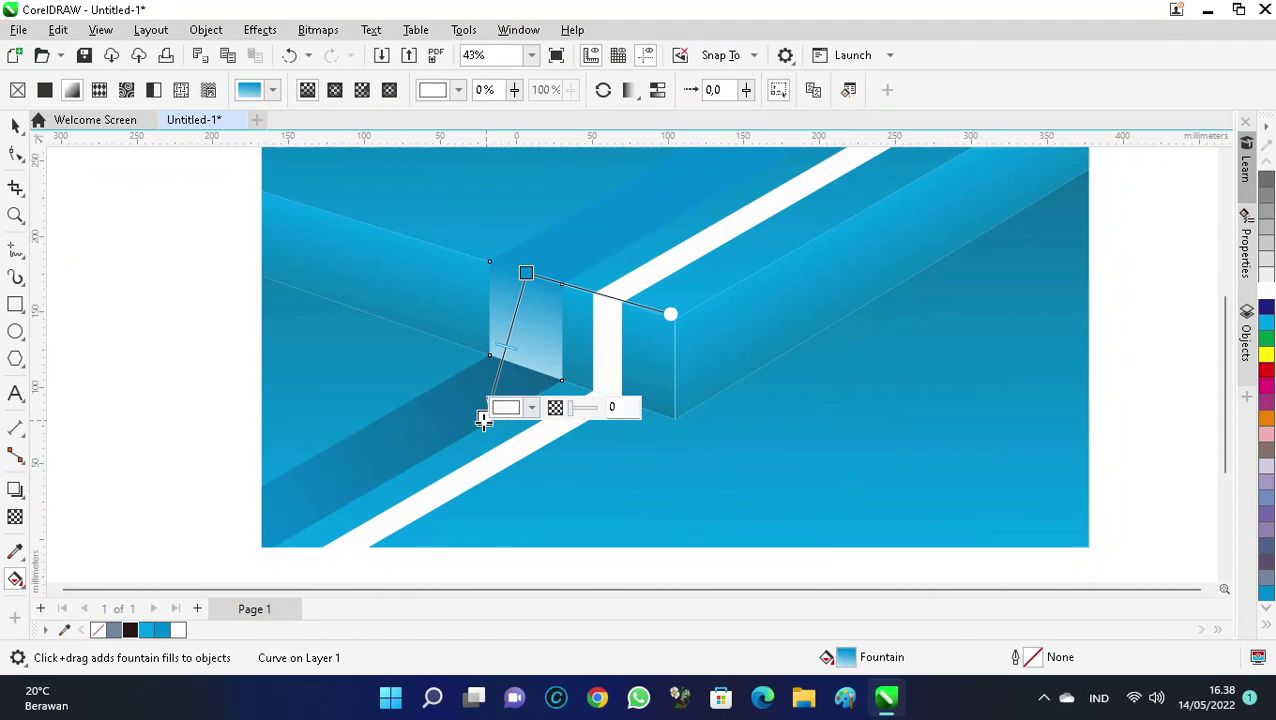
pyautogui.click(130, 630)
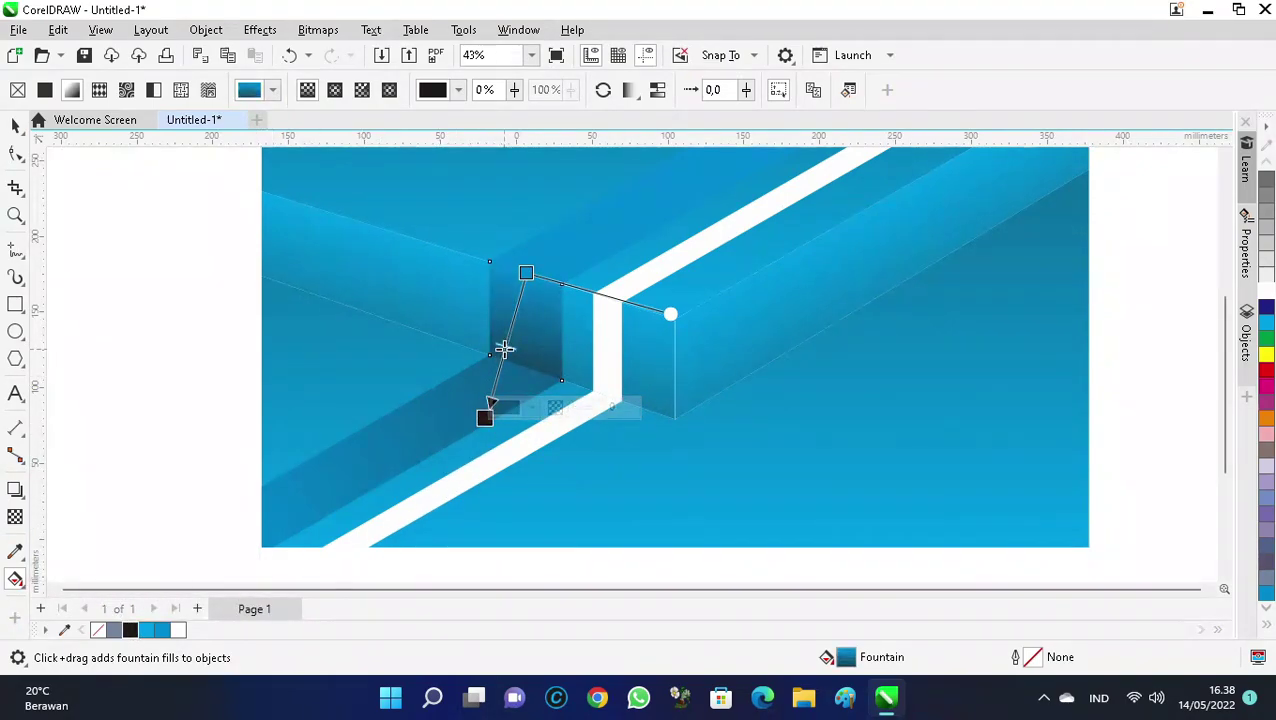
pyautogui.moveTo(484, 419); pyautogui.dragTo(379, 447)
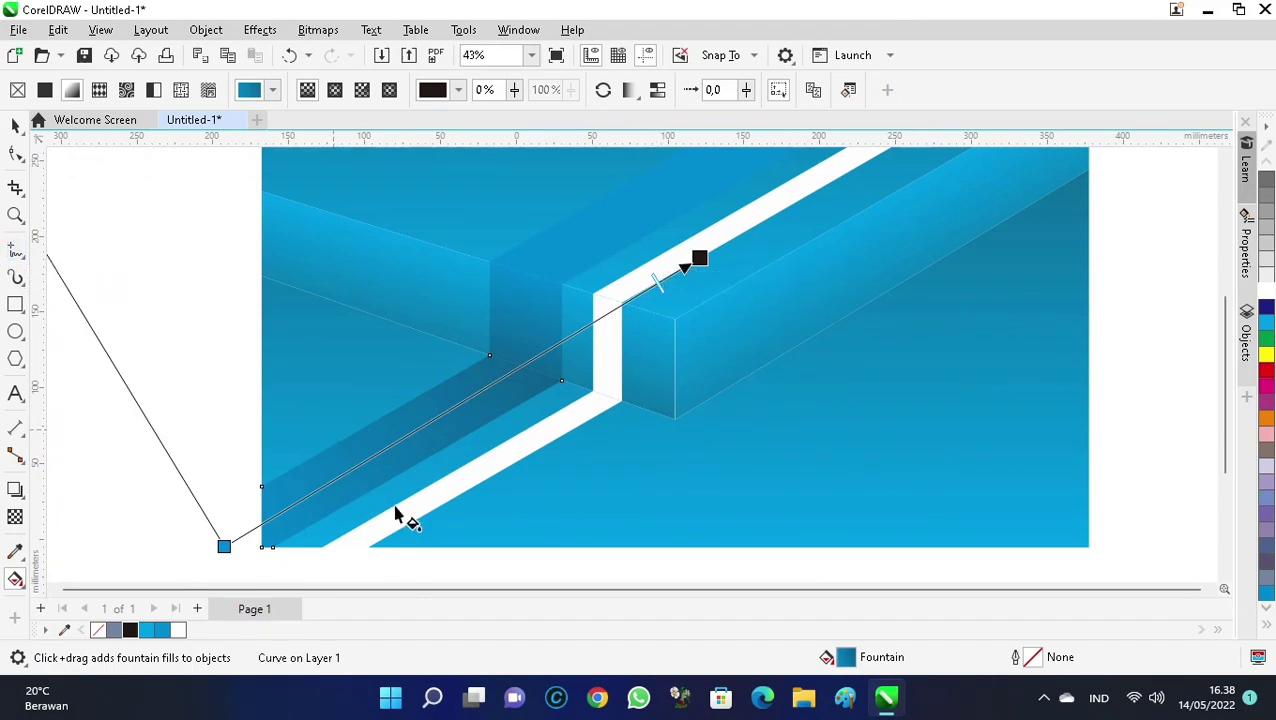
# Shade the white stripe's lower section with a fountain fill from white at its outer end to black past the fold, midpoint near the black end.
pyautogui.click(541, 450)
pyautogui.scroll(-1, 464, 356)
pyautogui.scroll(2, 470, 433)
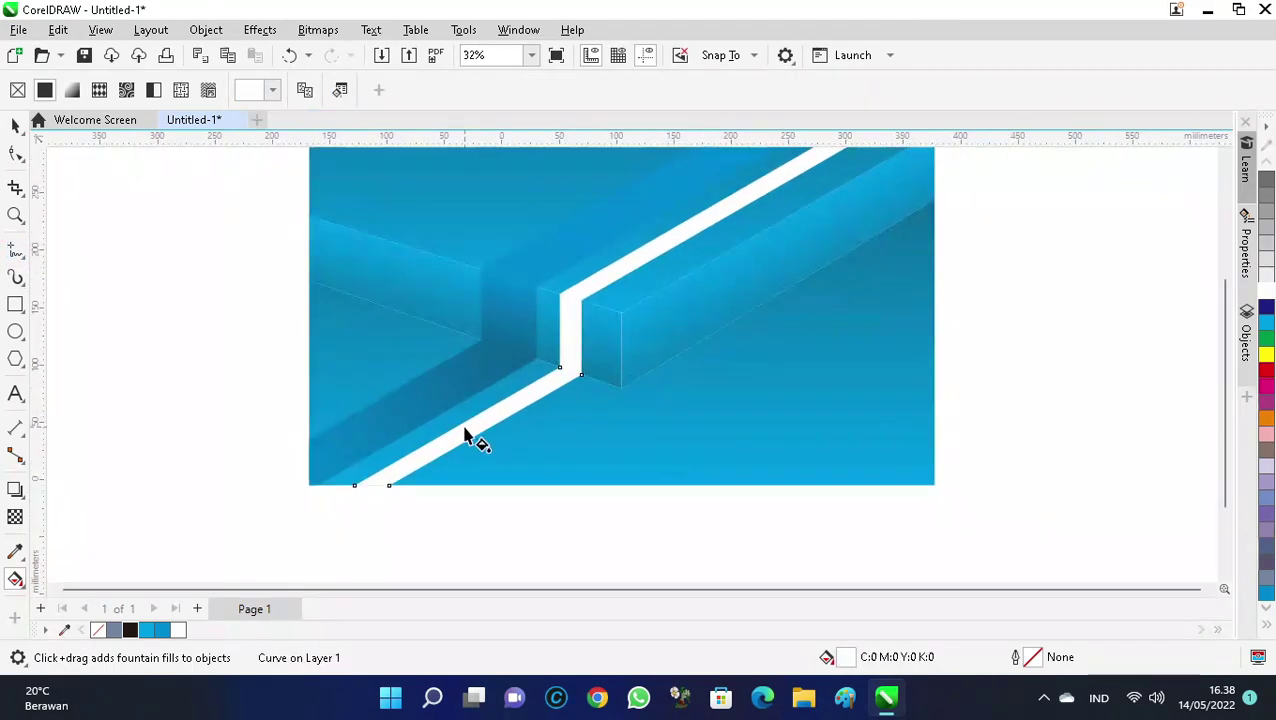
pyautogui.moveTo(290, 531); pyautogui.dragTo(686, 291)
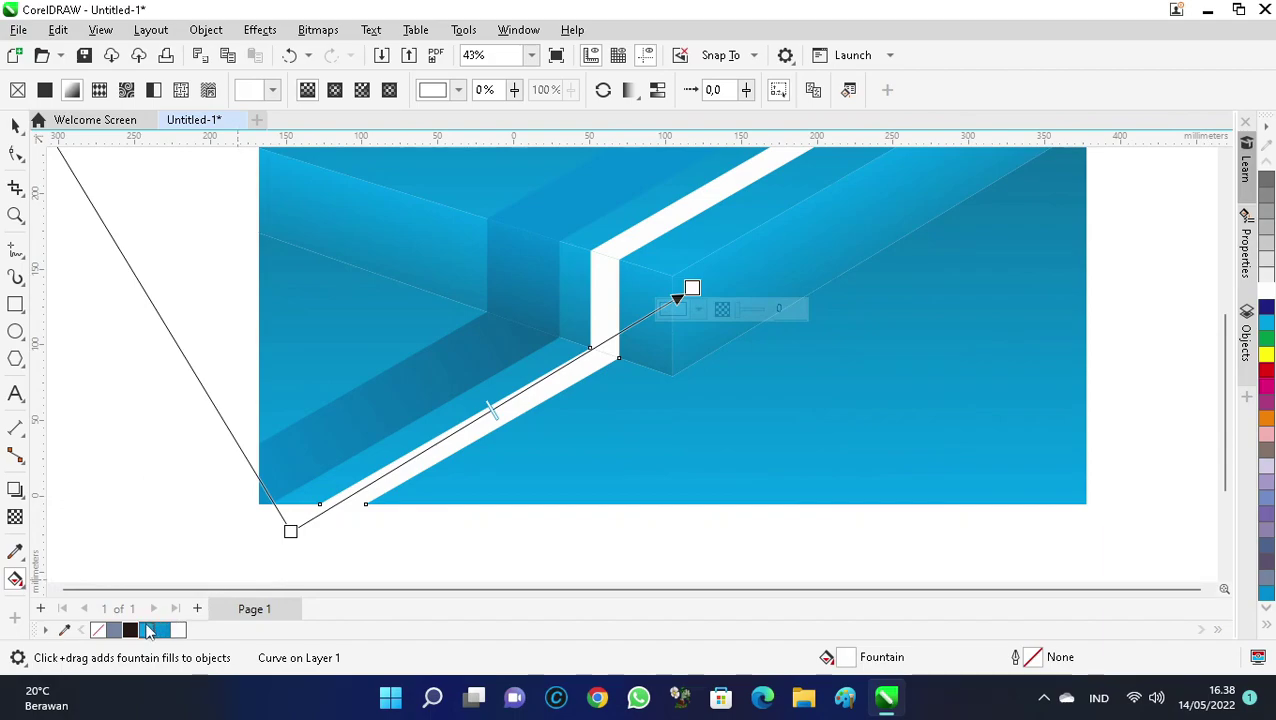
pyautogui.click(129, 631)
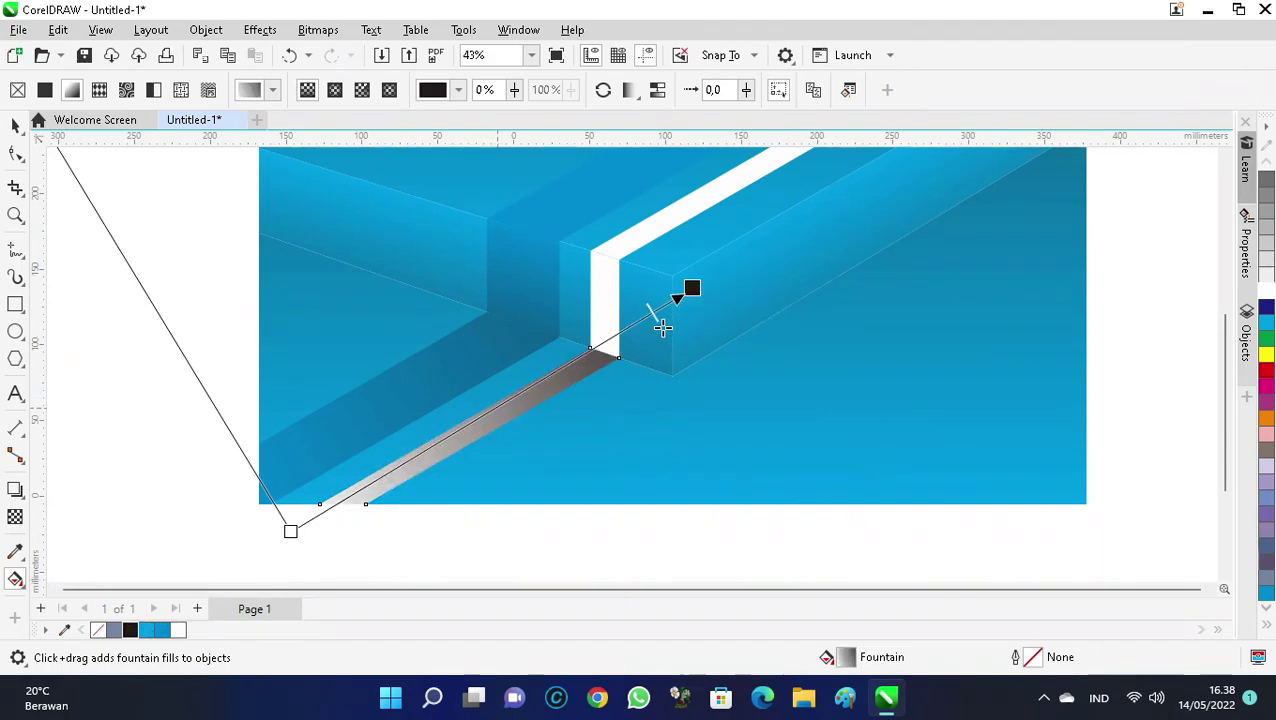
pyautogui.click(661, 328)
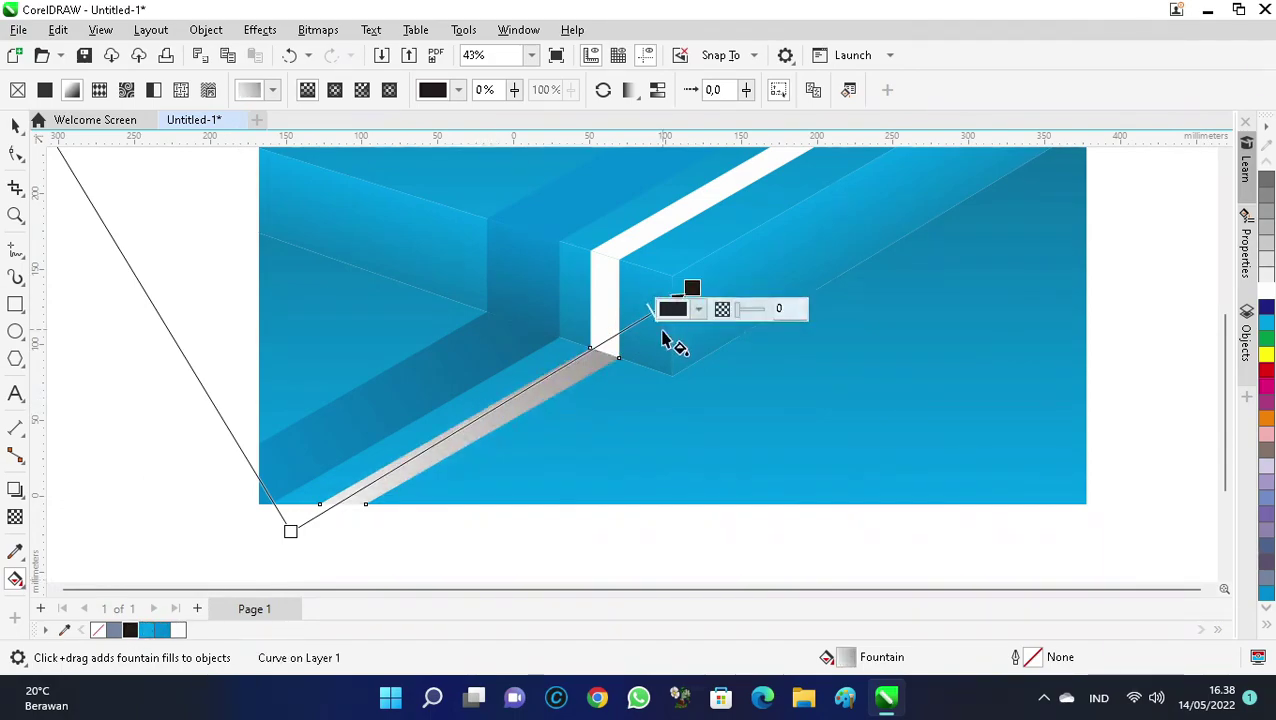
# Apply a softened white-to-black fountain fill down the white stripe's vertical section and extend the black end of the lower section's gradient farther out.
pyautogui.click(610, 308)
pyautogui.moveTo(609, 257); pyautogui.dragTo(552, 443)
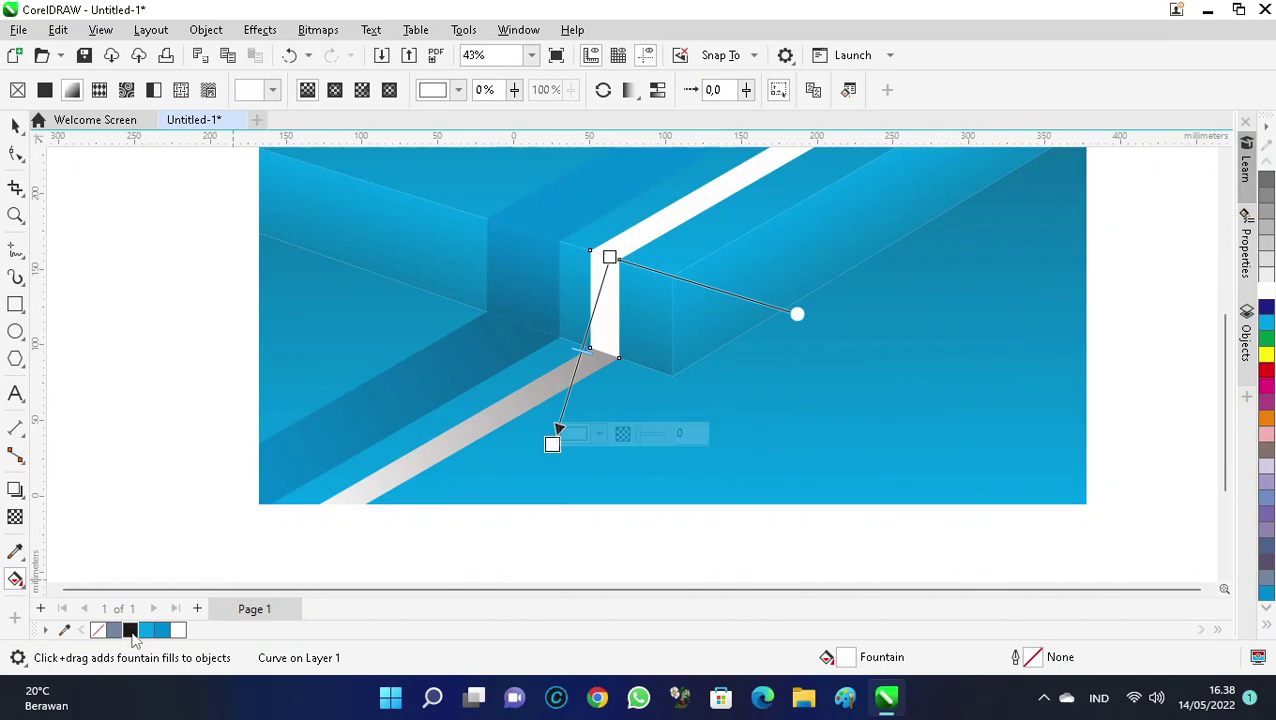
pyautogui.click(130, 630)
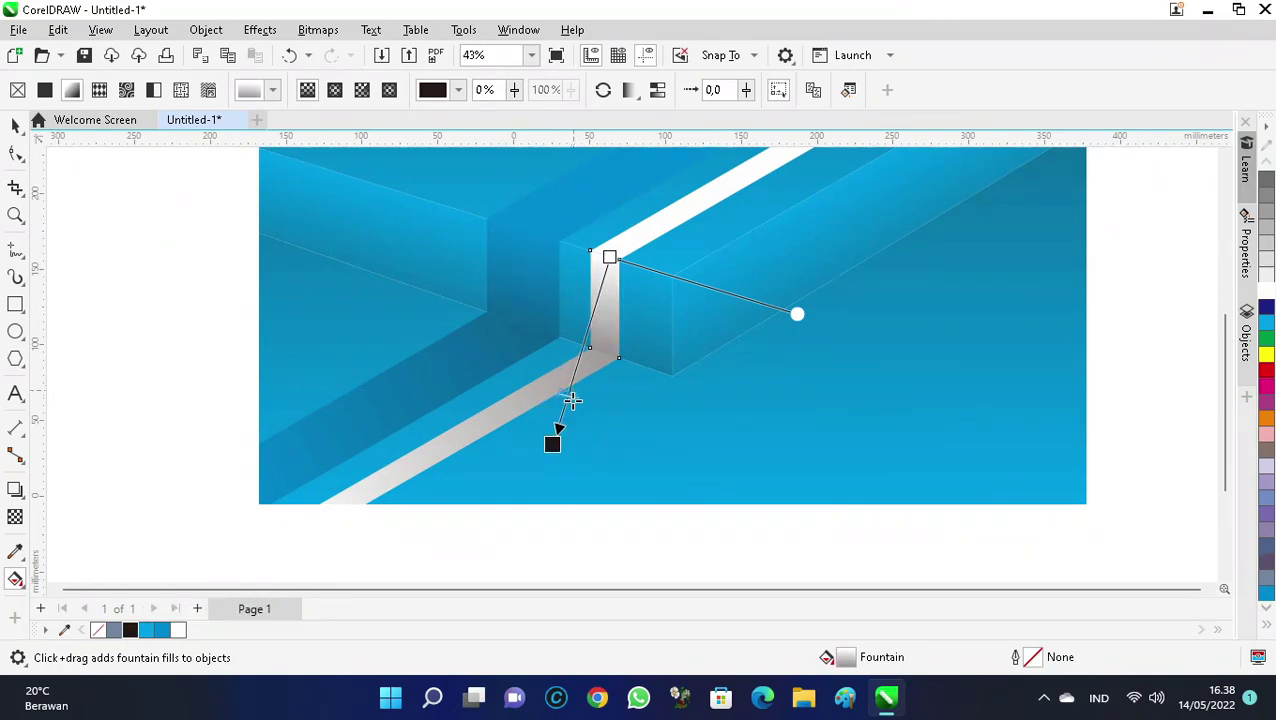
pyautogui.click(571, 401)
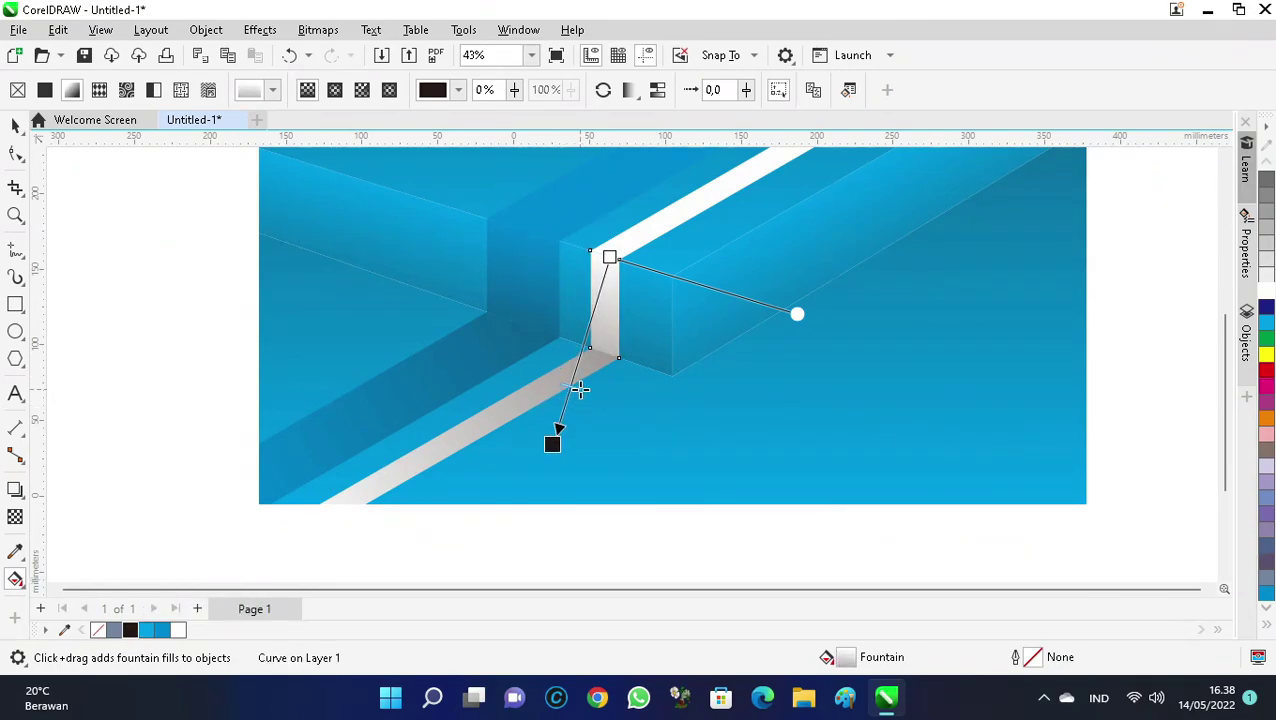
pyautogui.moveTo(553, 442); pyautogui.dragTo(557, 425)
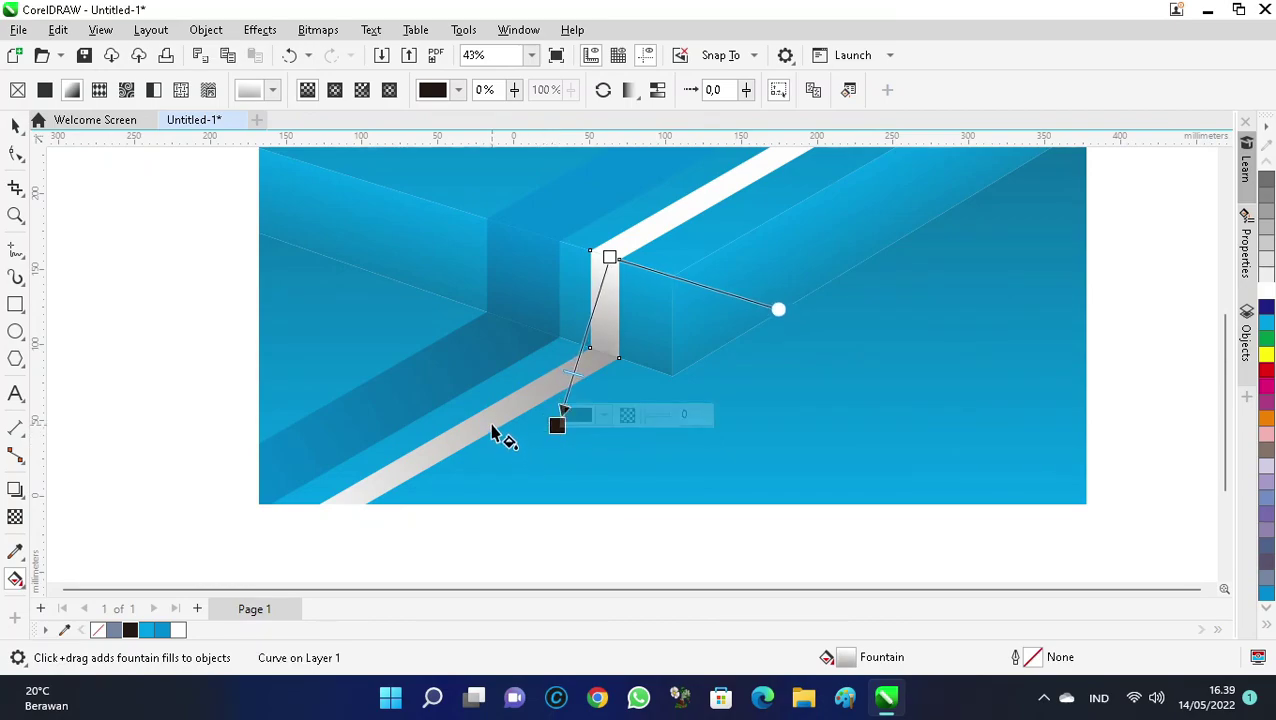
pyautogui.moveTo(692, 285); pyautogui.dragTo(765, 250)
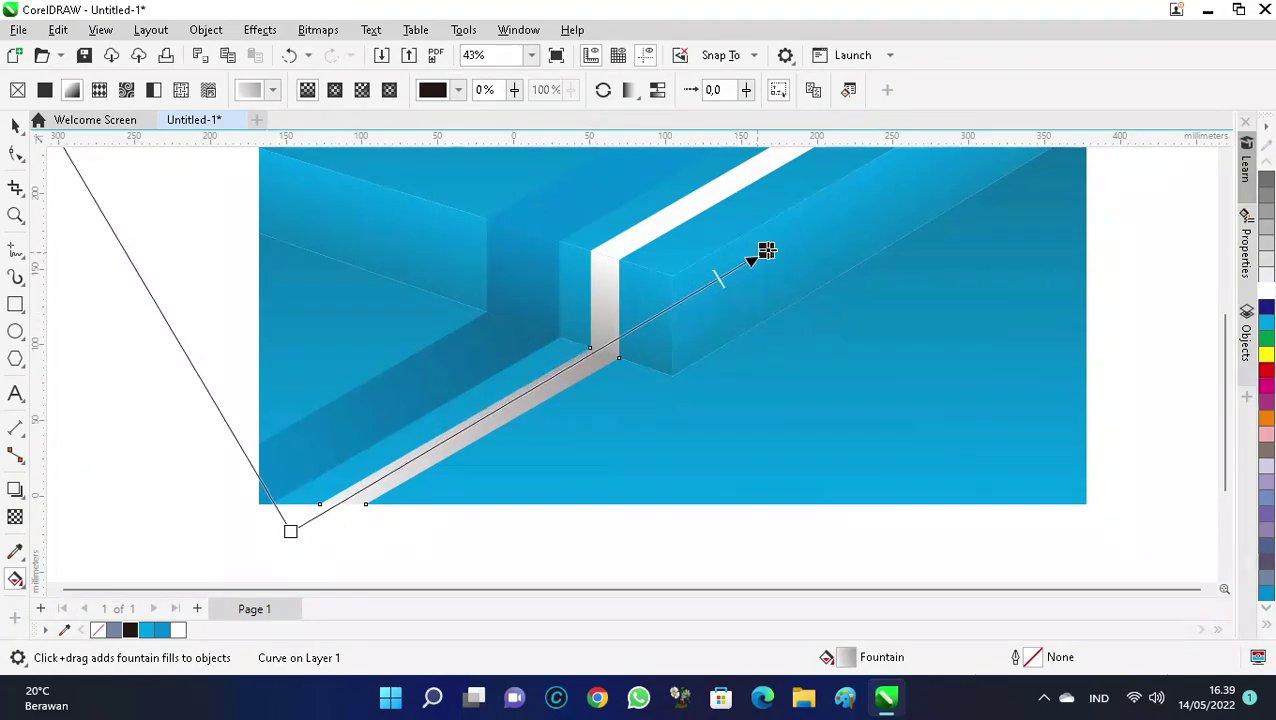
pyautogui.click(228, 276)
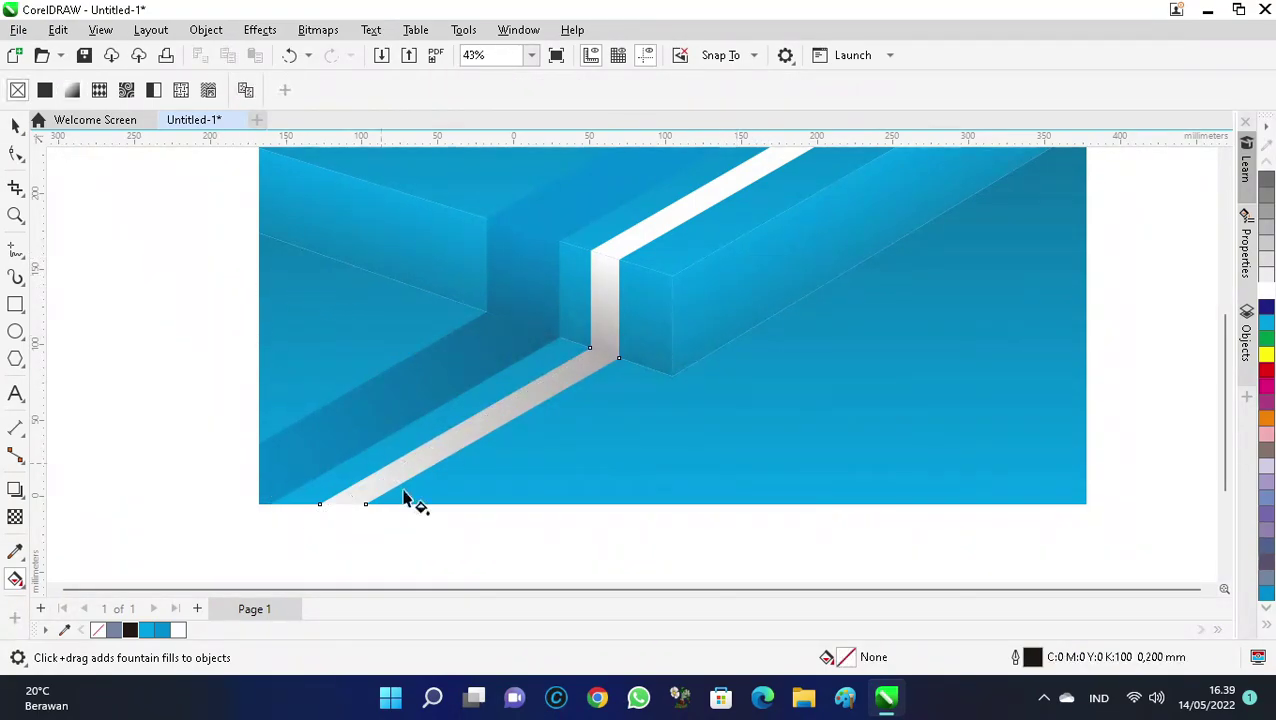
# Shade the wide blue stripe's upper section with a fountain fill from blue at the fold to black far past its upper end, midpoint near black.
pyautogui.scroll(-3, 490, 495)
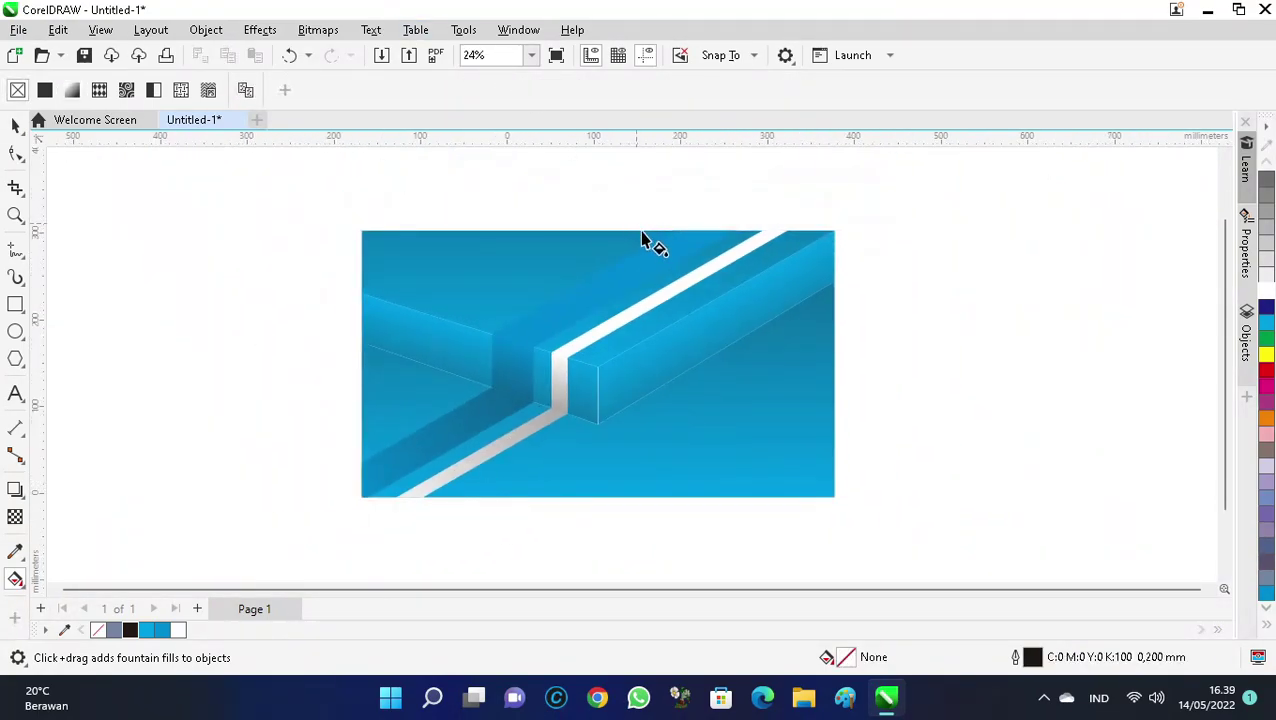
pyautogui.scroll(1, 640, 235)
pyautogui.click(493, 359)
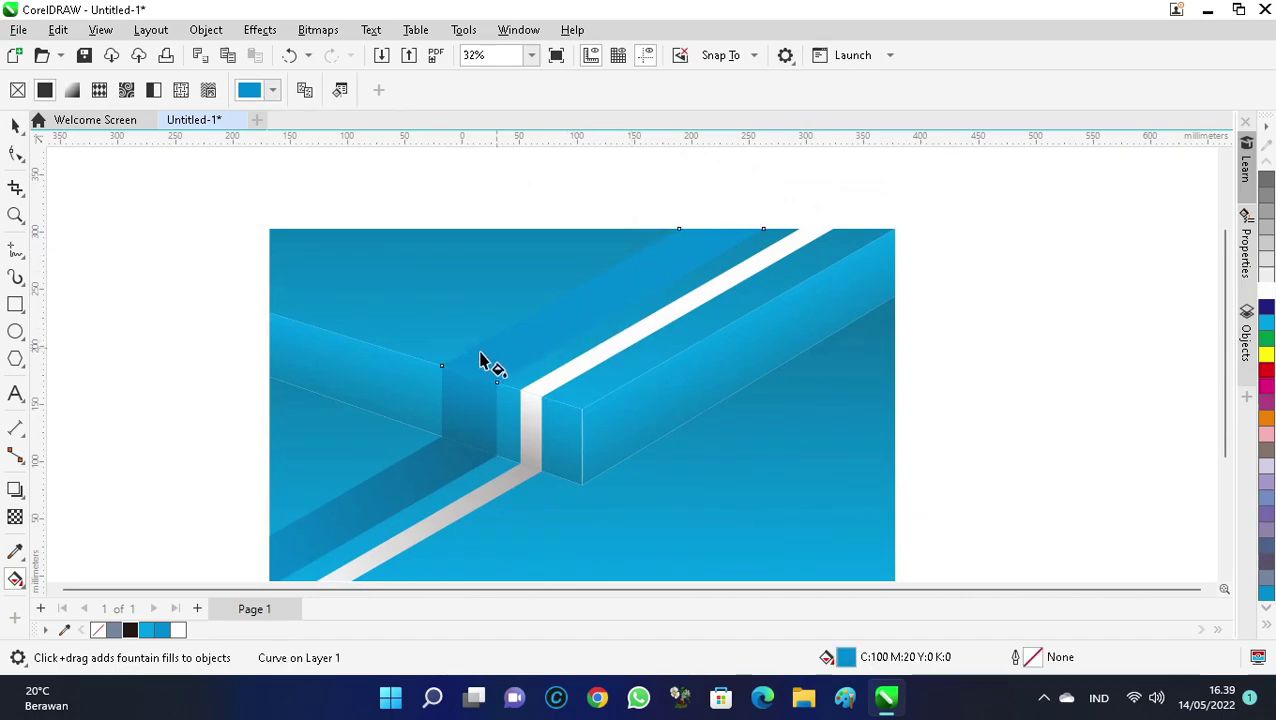
pyautogui.moveTo(441, 370); pyautogui.dragTo(797, 158)
pyautogui.scroll(-1, 613, 330)
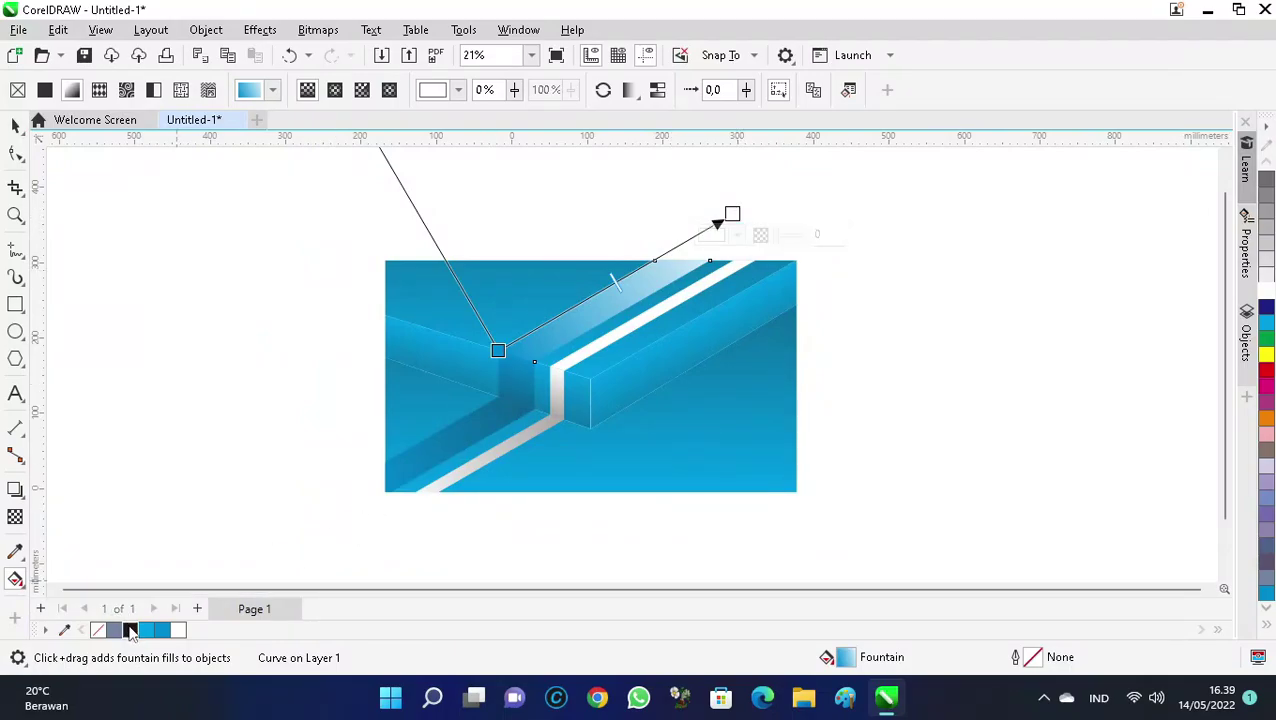
pyautogui.click(129, 630)
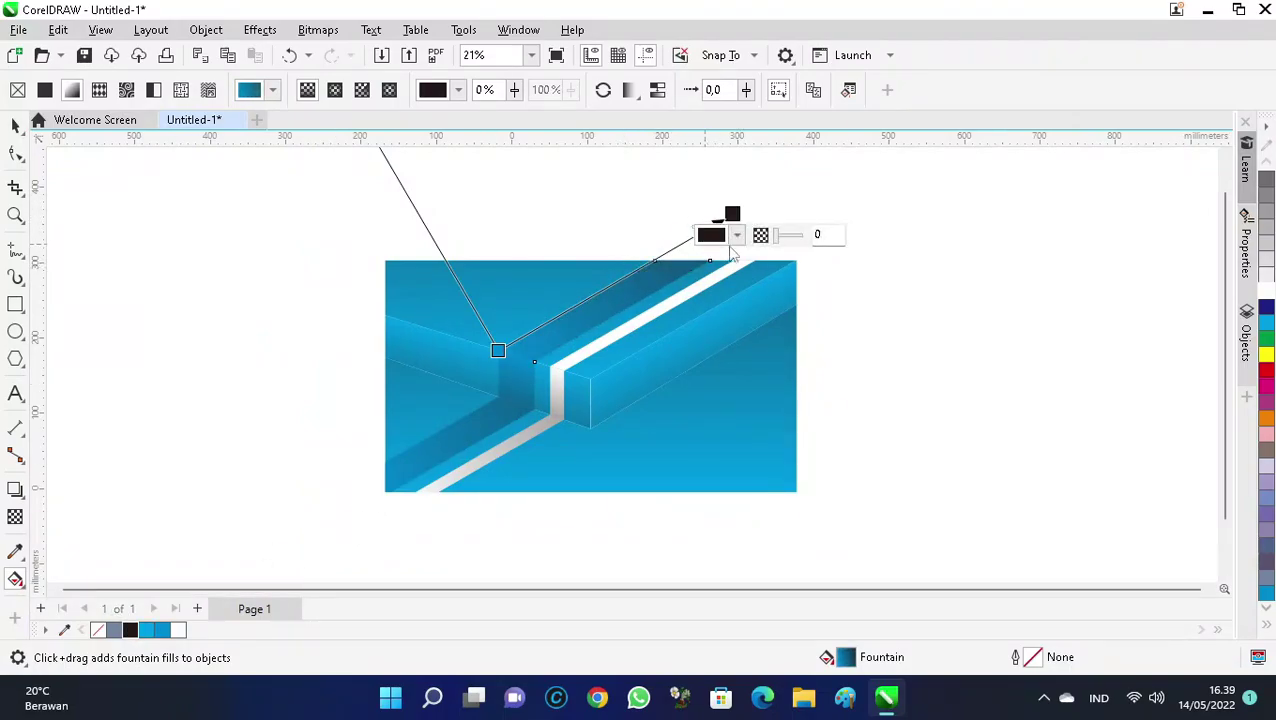
pyautogui.scroll(1, 740, 212)
pyautogui.scroll(-1, 726, 220)
pyautogui.moveTo(726, 219); pyautogui.dragTo(834, 152)
pyautogui.scroll(1, 700, 275)
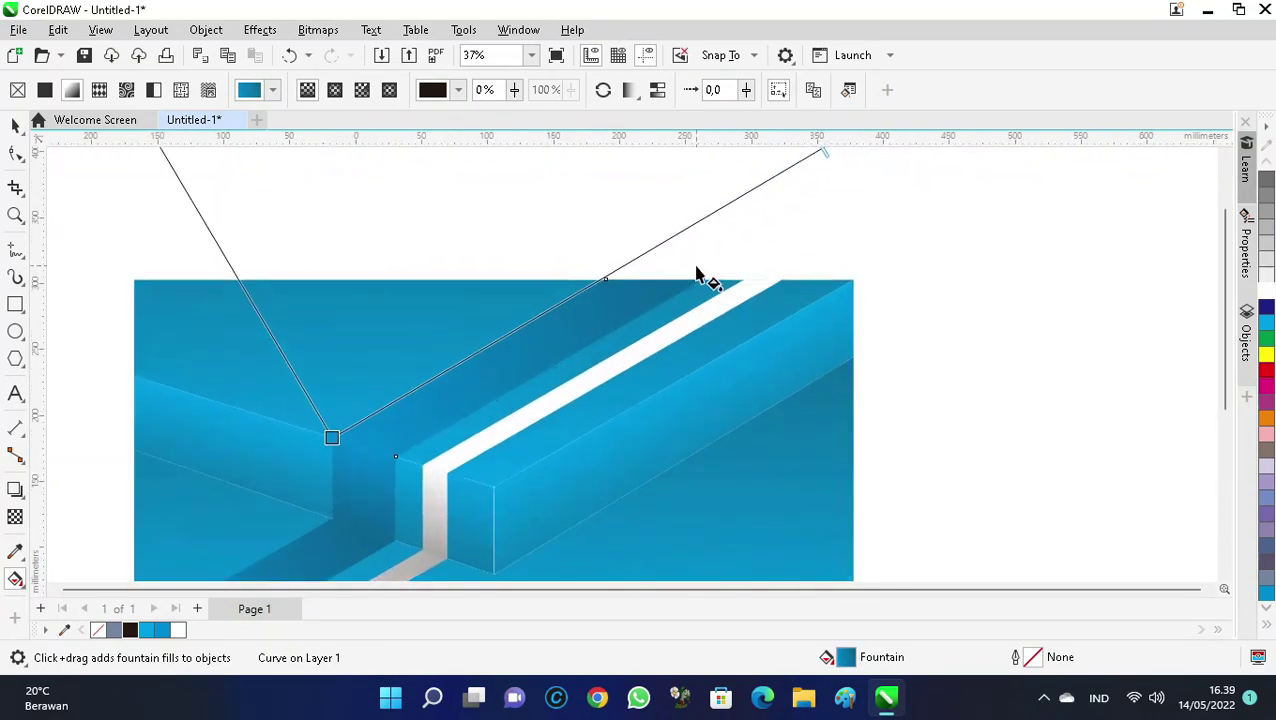
# Shade the white stripe's upper section with a fountain fill from white at the fold to black past its upper end, midpoint near black.
pyautogui.click(631, 366)
pyautogui.moveTo(432, 470); pyautogui.dragTo(948, 176)
pyautogui.moveTo(728, 308); pyautogui.dragTo(898, 228)
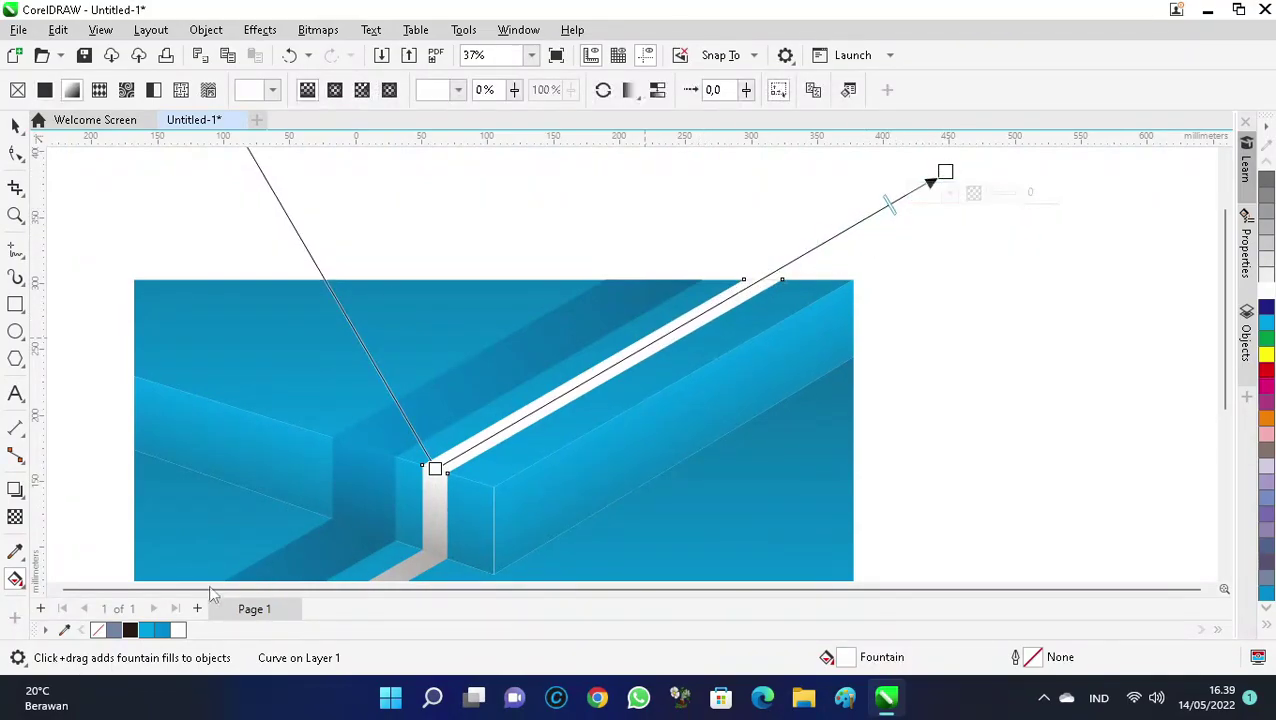
pyautogui.click(132, 631)
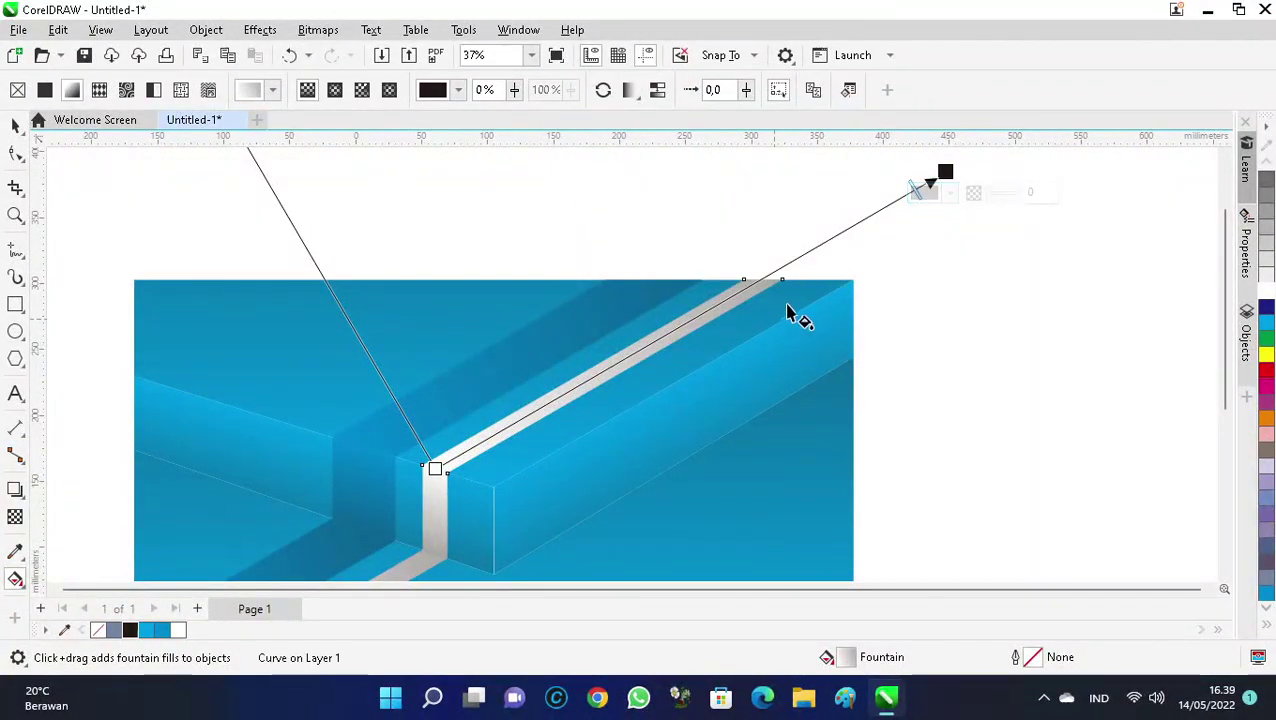
pyautogui.scroll(-1, 772, 353)
pyautogui.click(215, 250)
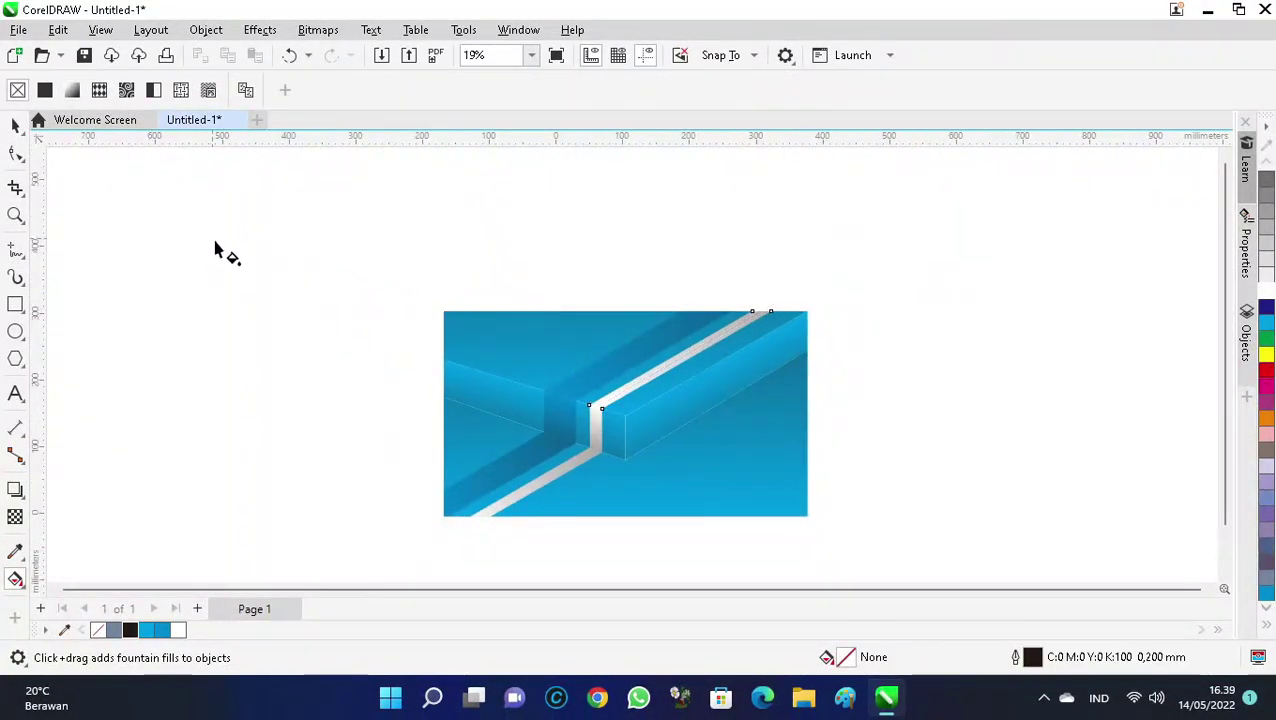
pyautogui.press('space')
pyautogui.press('F4')
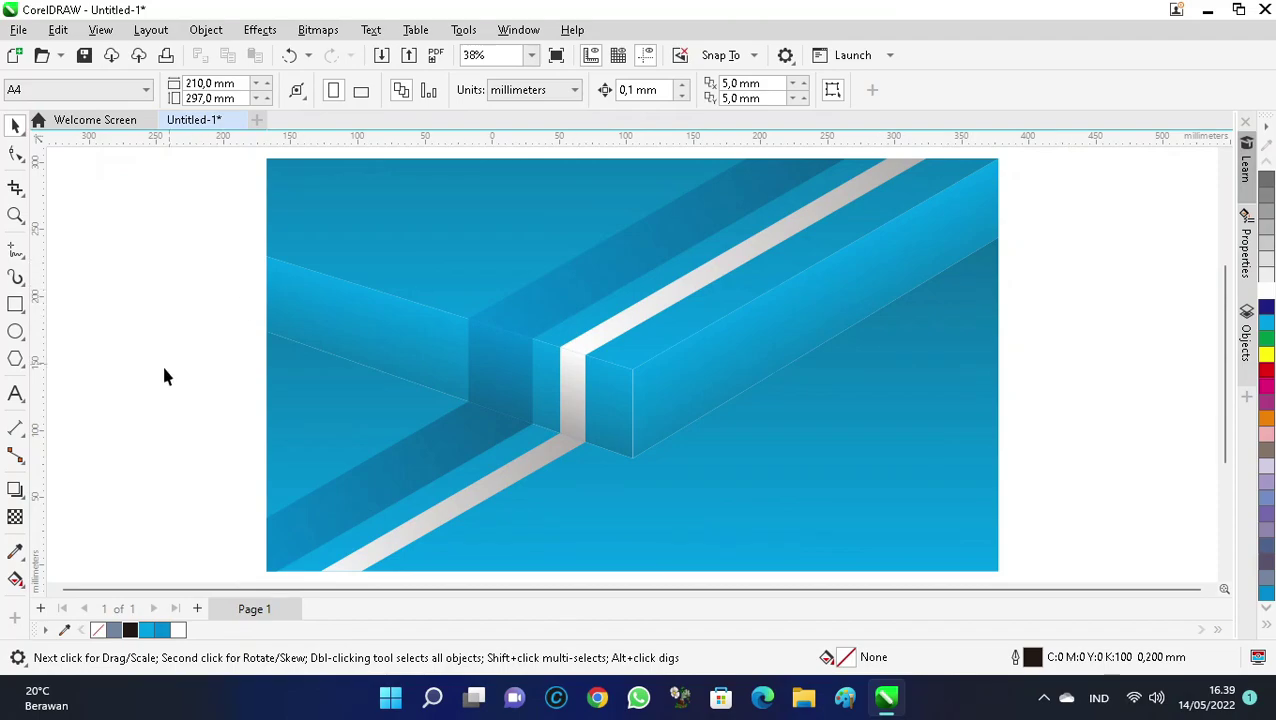
# Add the artistic text "CREATIVE STUDIO" over the lower-left part of the background.
pyautogui.click(15, 395)
pyautogui.click(372, 413)
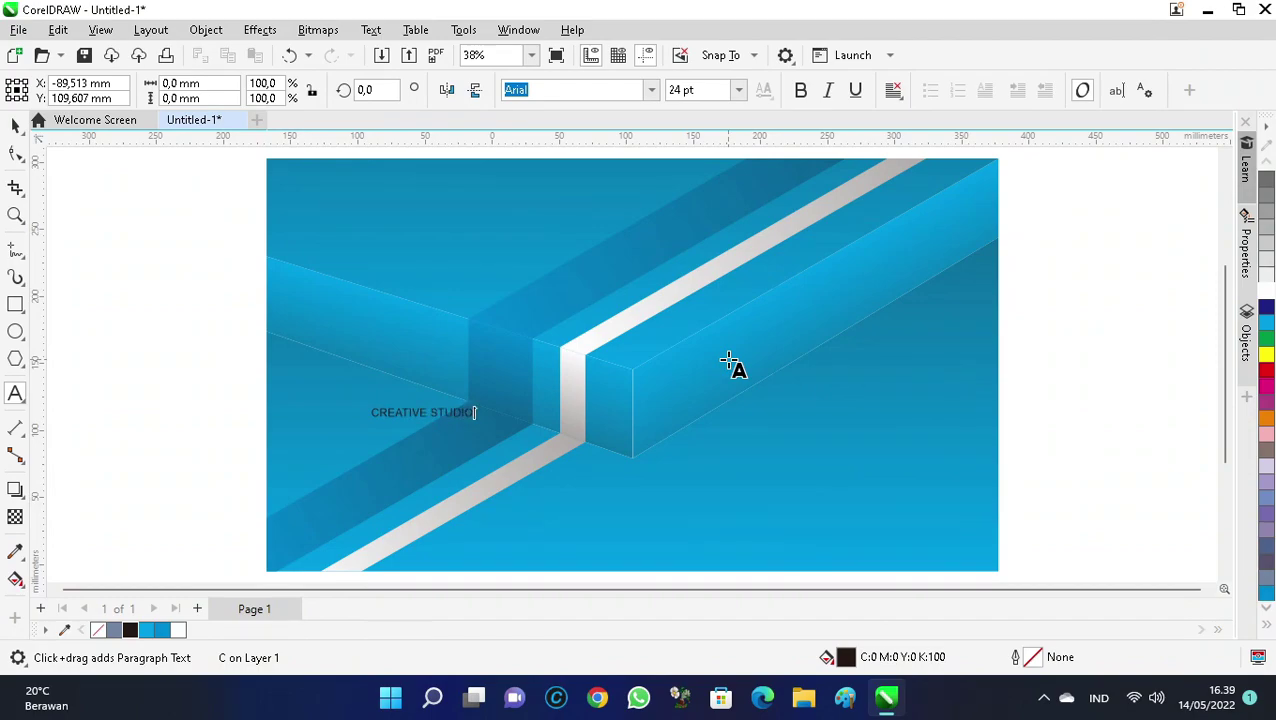
pyautogui.click(15, 124)
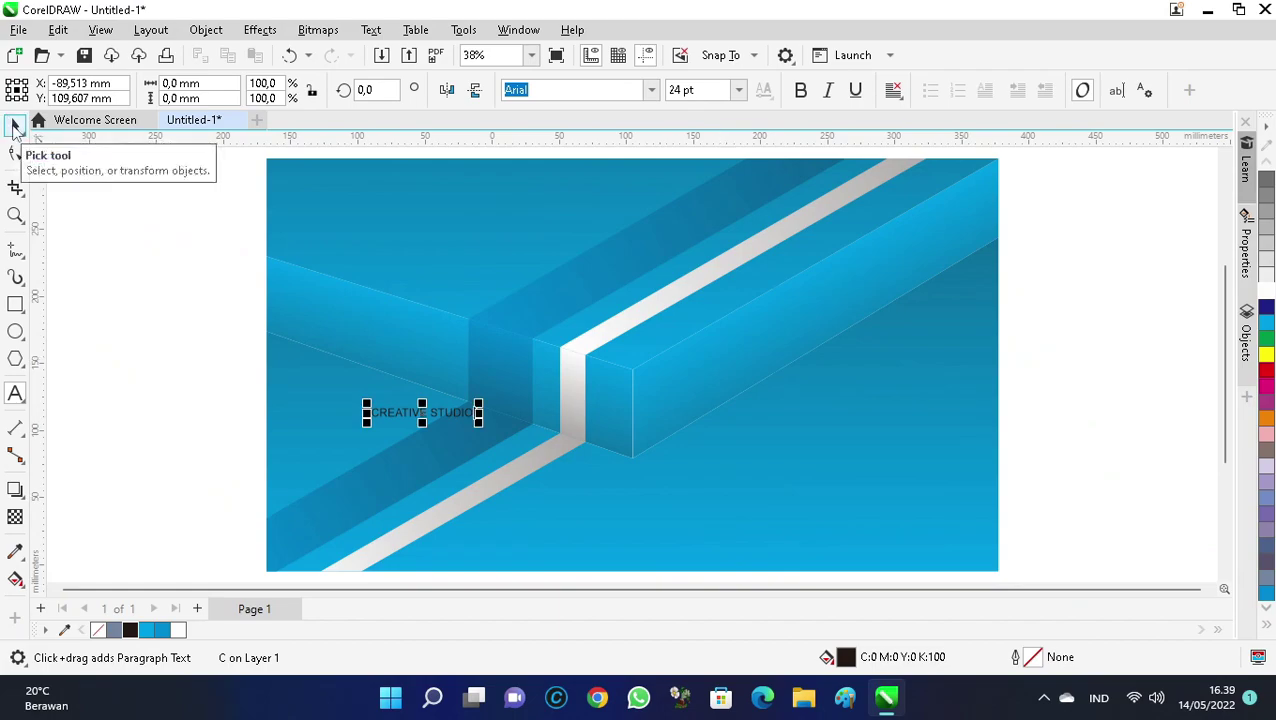
pyautogui.click(235, 270)
# Enlarge the CREATIVE STUDIO text to about 419 mm wide and centre it horizontally on the background.
pyautogui.click(421, 413)
pyautogui.moveTo(478, 402); pyautogui.dragTo(930, 232)
pyautogui.keyDown('shift'); pyautogui.click(746, 464); pyautogui.keyUp('shift')
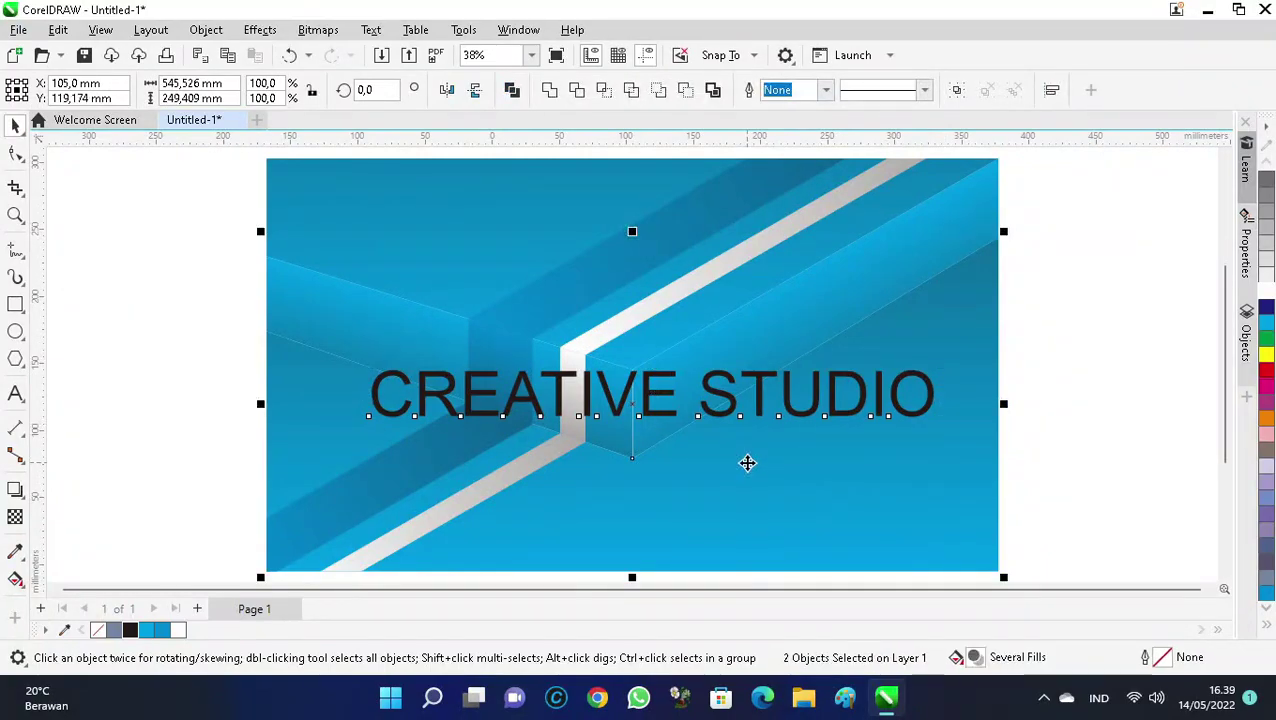
pyautogui.press('c')
pyautogui.click(1070, 398)
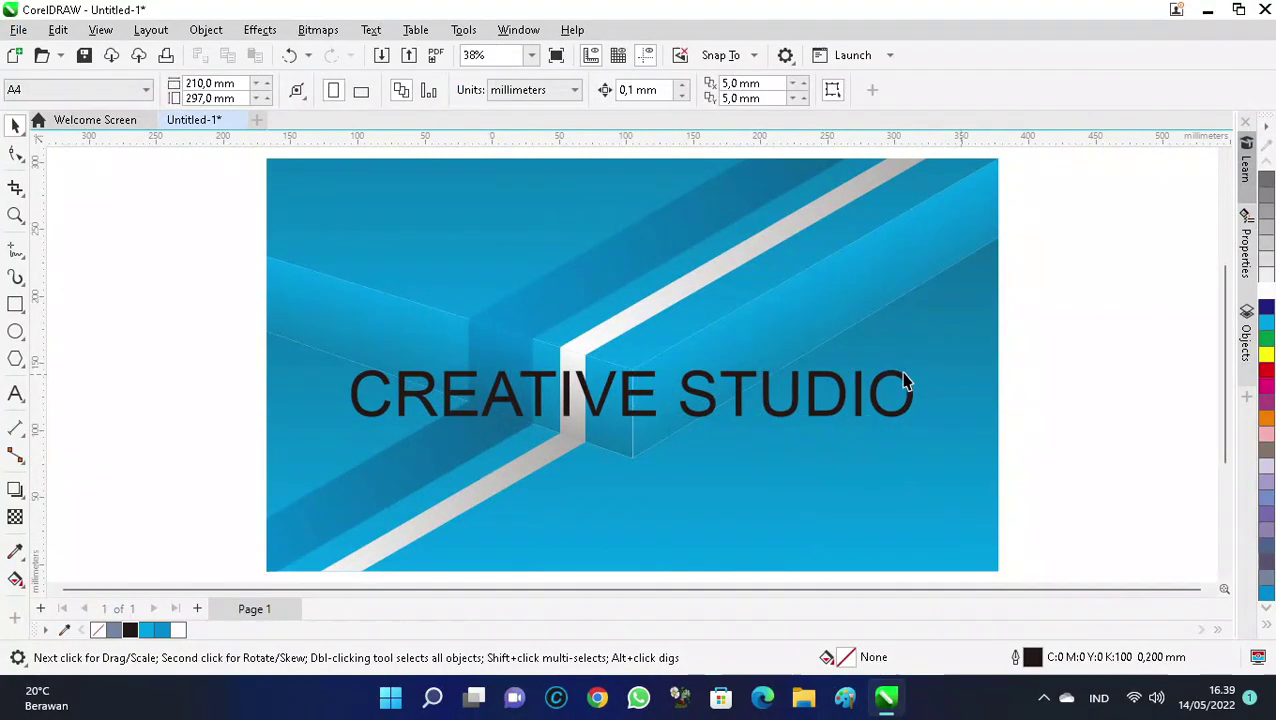
# Set the CREATIVE STUDIO text's font to Arial Black and centre it horizontally on the background again.
pyautogui.click(646, 397)
pyautogui.click(650, 90)
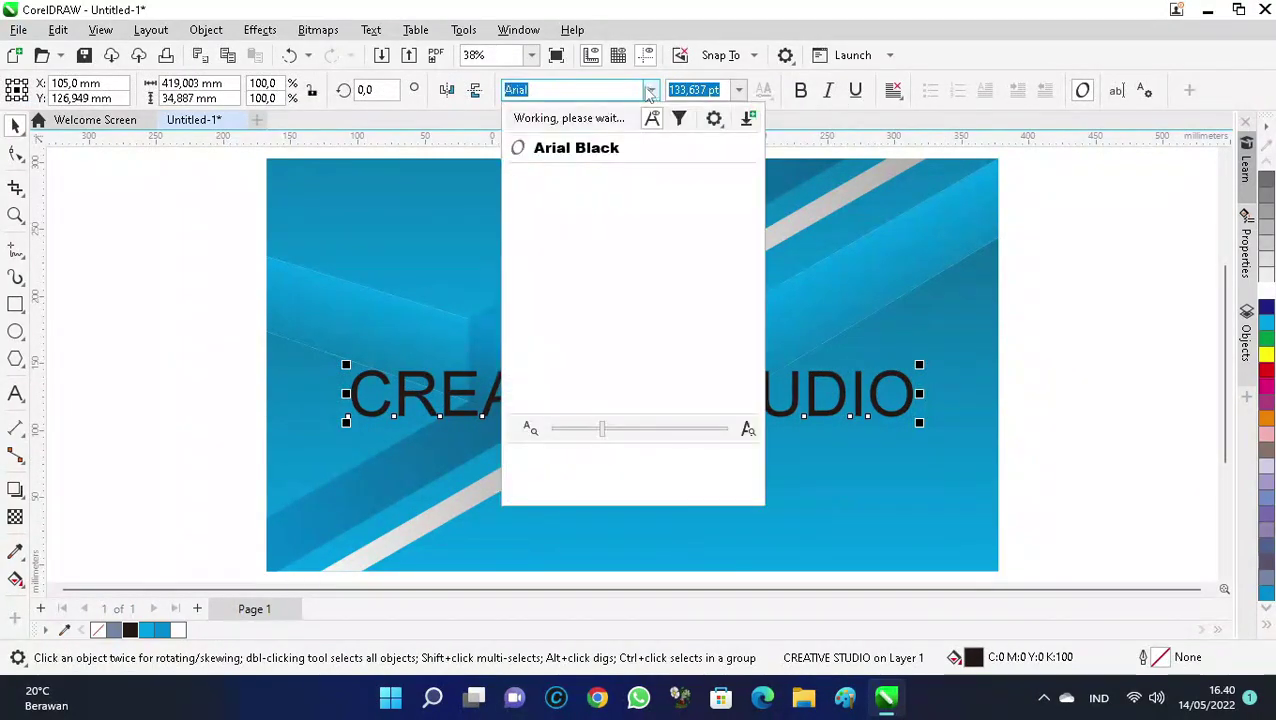
pyautogui.click(576, 148)
pyautogui.click(1060, 327)
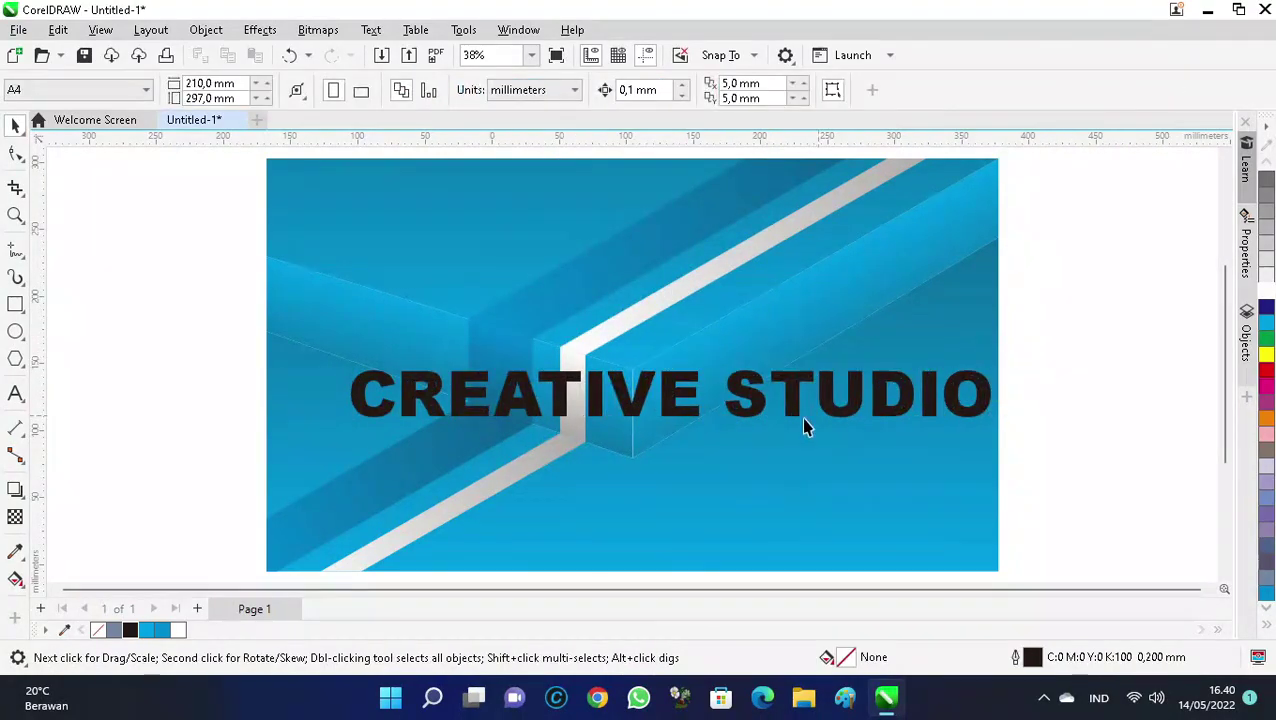
pyautogui.click(760, 412)
pyautogui.keyDown('shift'); pyautogui.click(714, 474); pyautogui.keyUp('shift')
pyautogui.press('c')
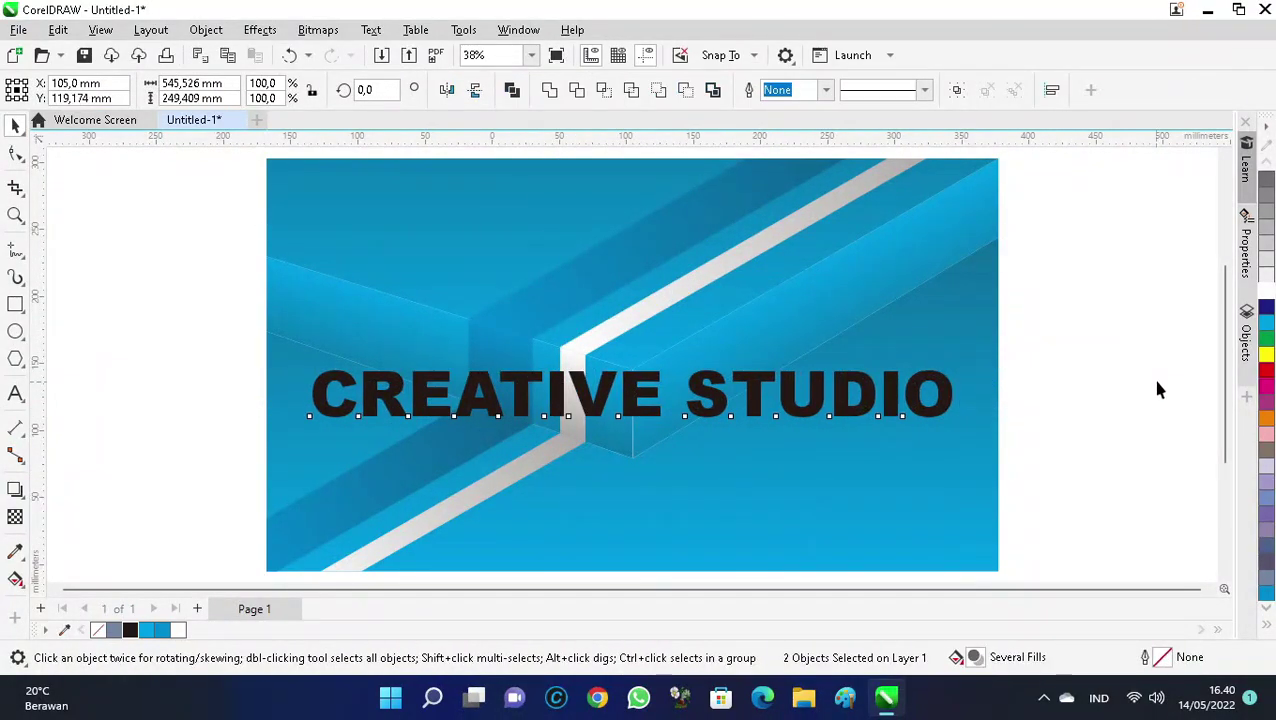
pyautogui.click(1152, 385)
# Stretch the text's height to about 45 mm and move it down so it is centred on the fold's vertical edge.
pyautogui.scroll(1, 660, 420)
pyautogui.click(617, 388)
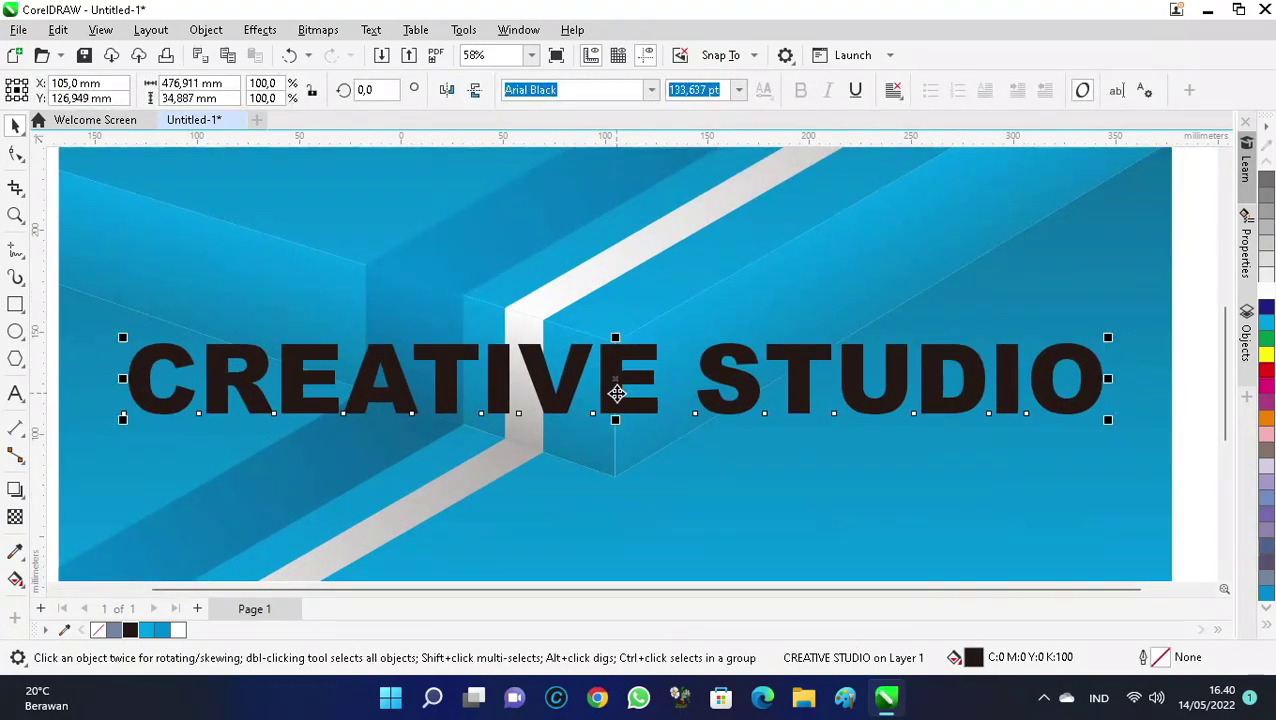
pyautogui.scroll(1, 617, 391)
pyautogui.moveTo(615, 367); pyautogui.dragTo(617, 420)
pyautogui.scroll(2, 596, 371)
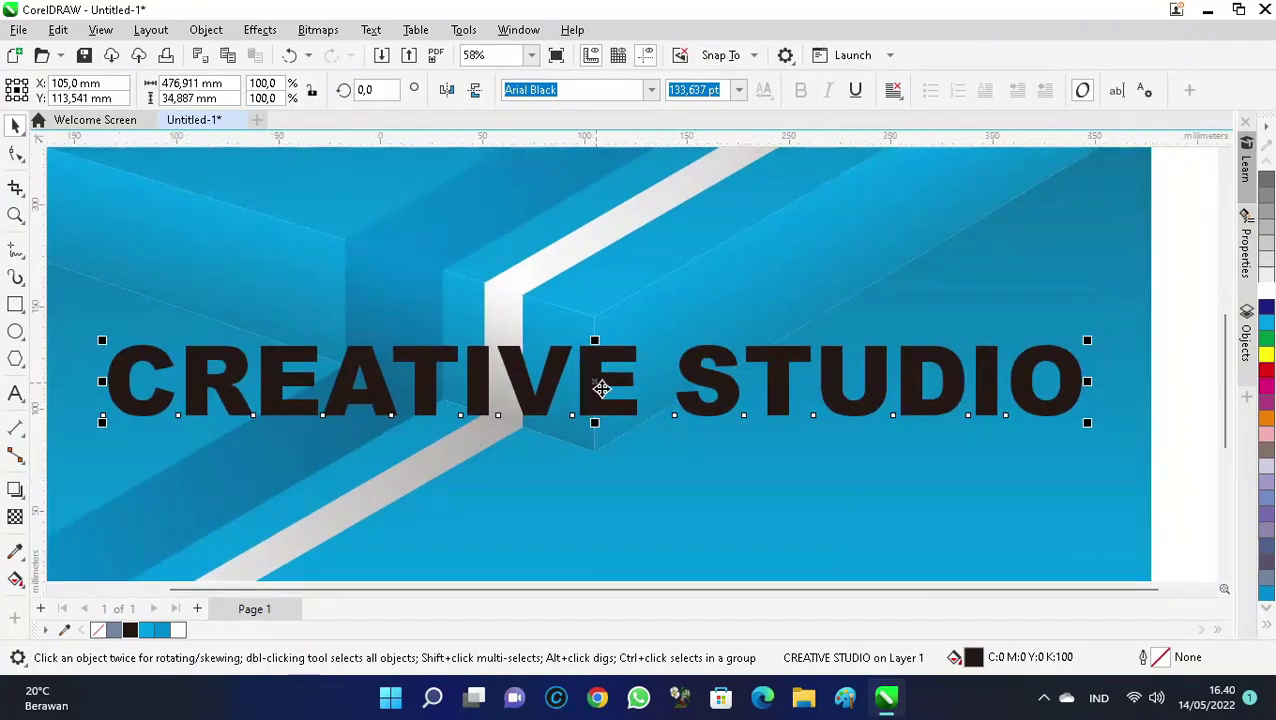
pyautogui.moveTo(594, 334); pyautogui.dragTo(594, 326)
pyautogui.scroll(2, 593, 378)
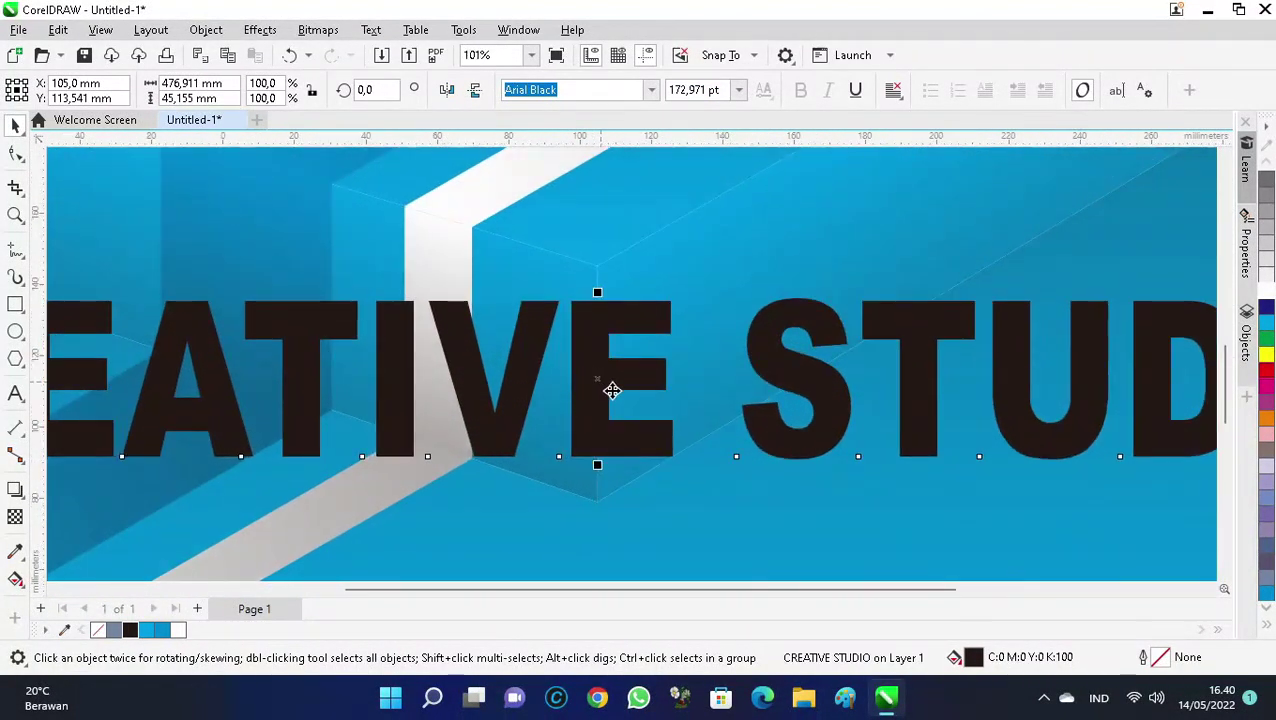
pyautogui.moveTo(597, 376); pyautogui.dragTo(597, 389)
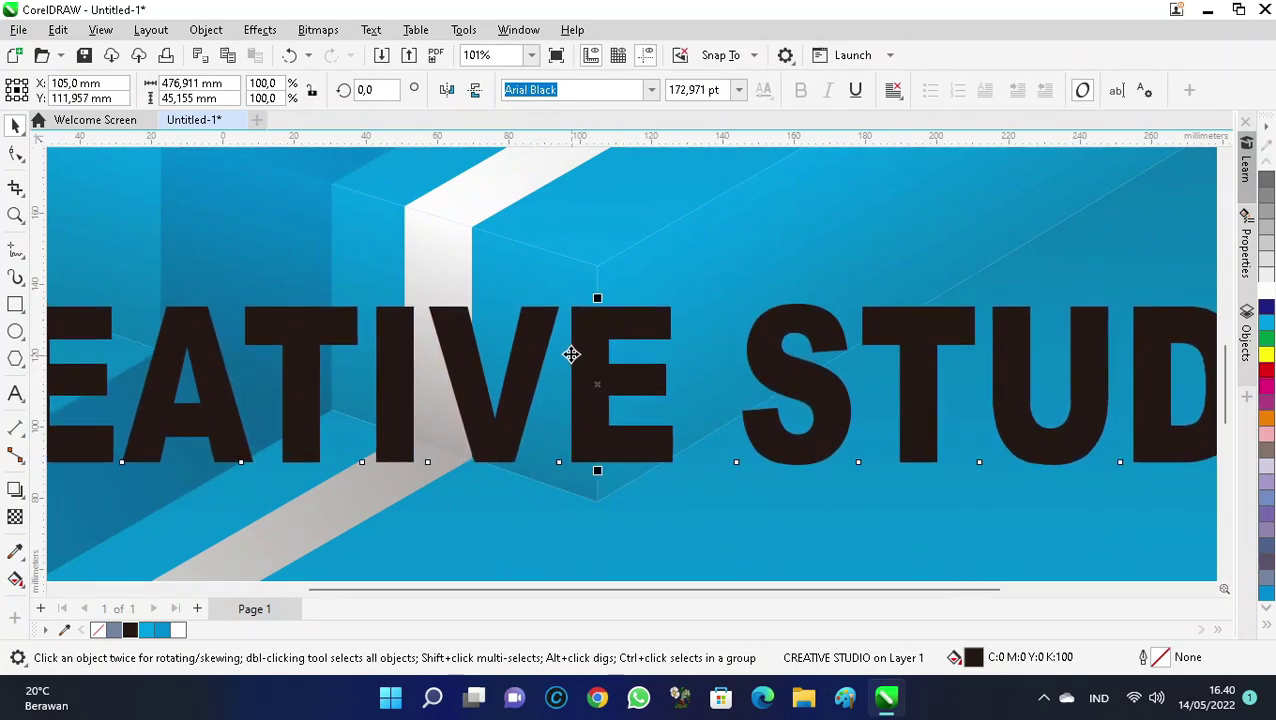
pyautogui.scroll(-2, 571, 354)
pyautogui.click(1089, 385)
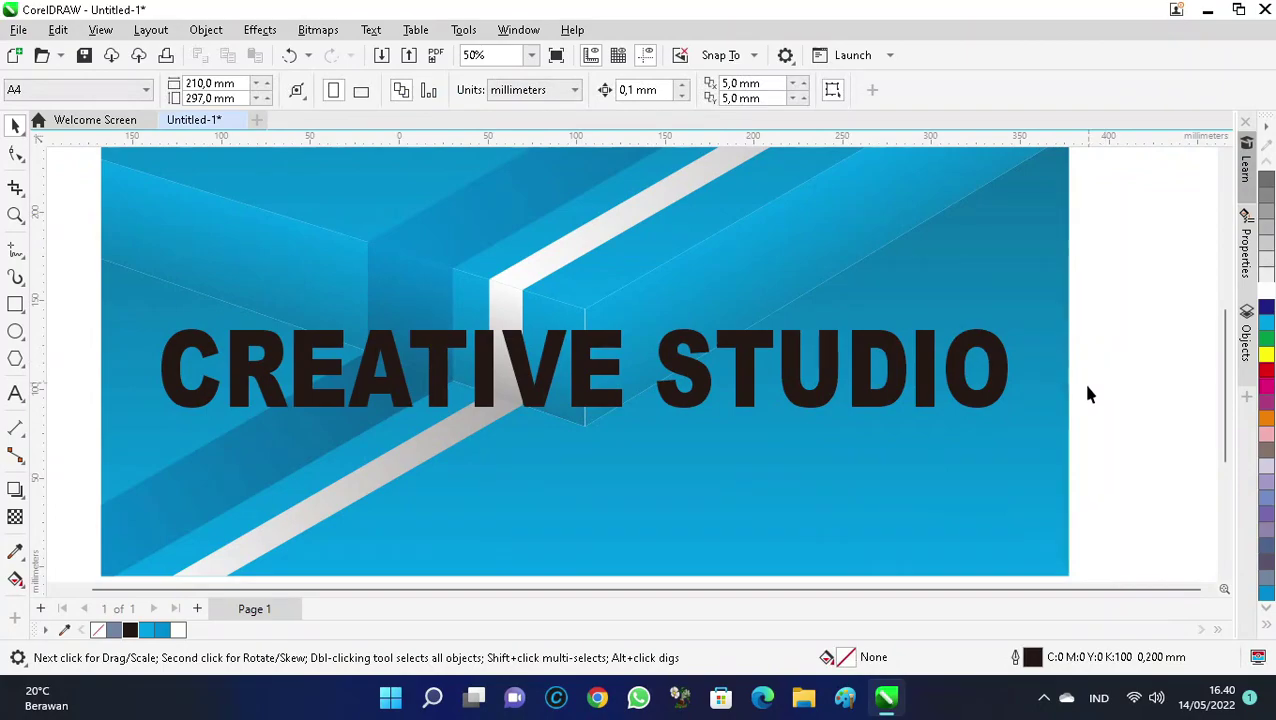
# Scale the CREATIVE STUDIO text down from its centre to about 449 mm wide.
pyautogui.scroll(-3, 650, 487)
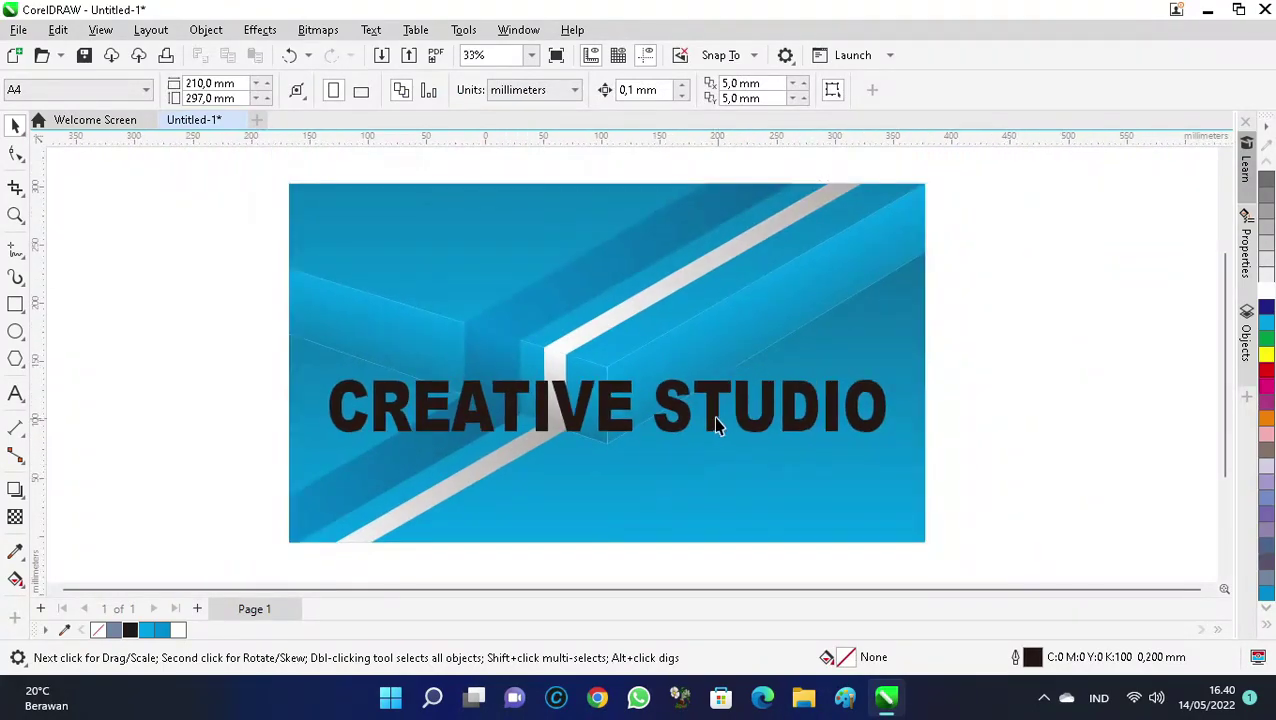
pyautogui.scroll(2, 712, 422)
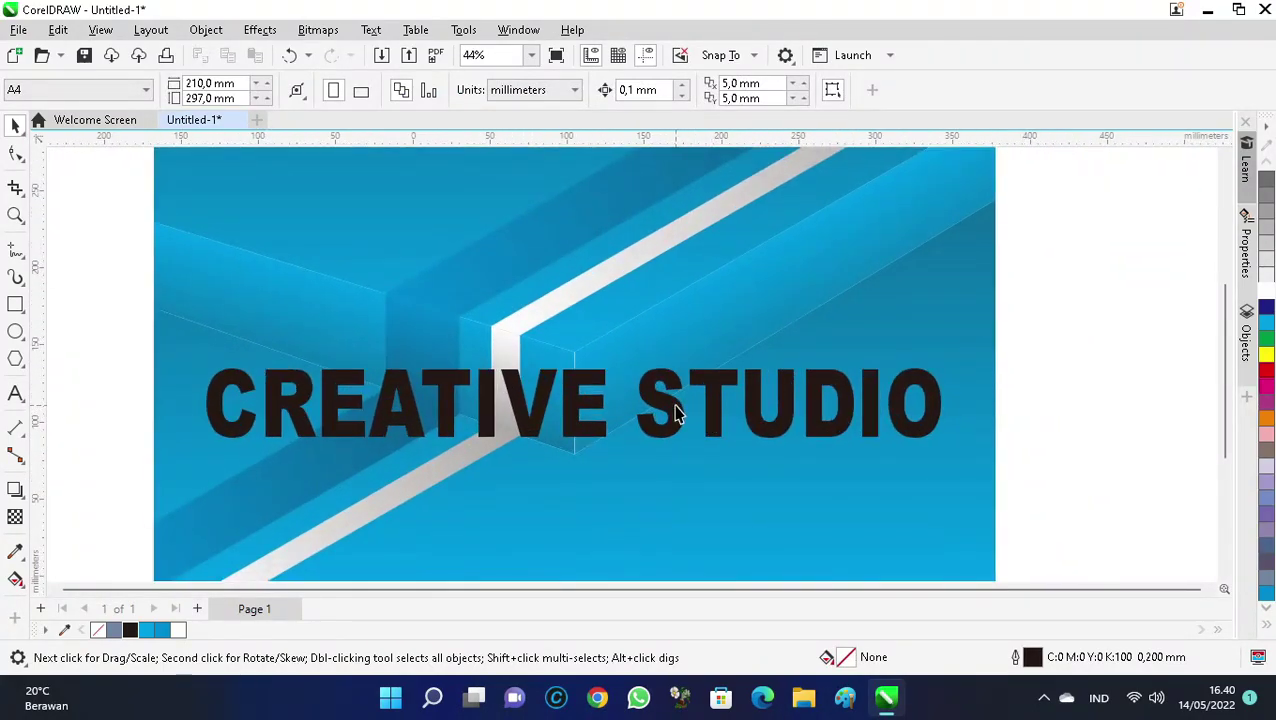
pyautogui.click(675, 414)
pyautogui.moveTo(949, 364); pyautogui.dragTo(926, 366)
pyautogui.click(1092, 356)
# Convert the CREATIVE STUDIO text to curves.
pyautogui.scroll(2, 590, 414)
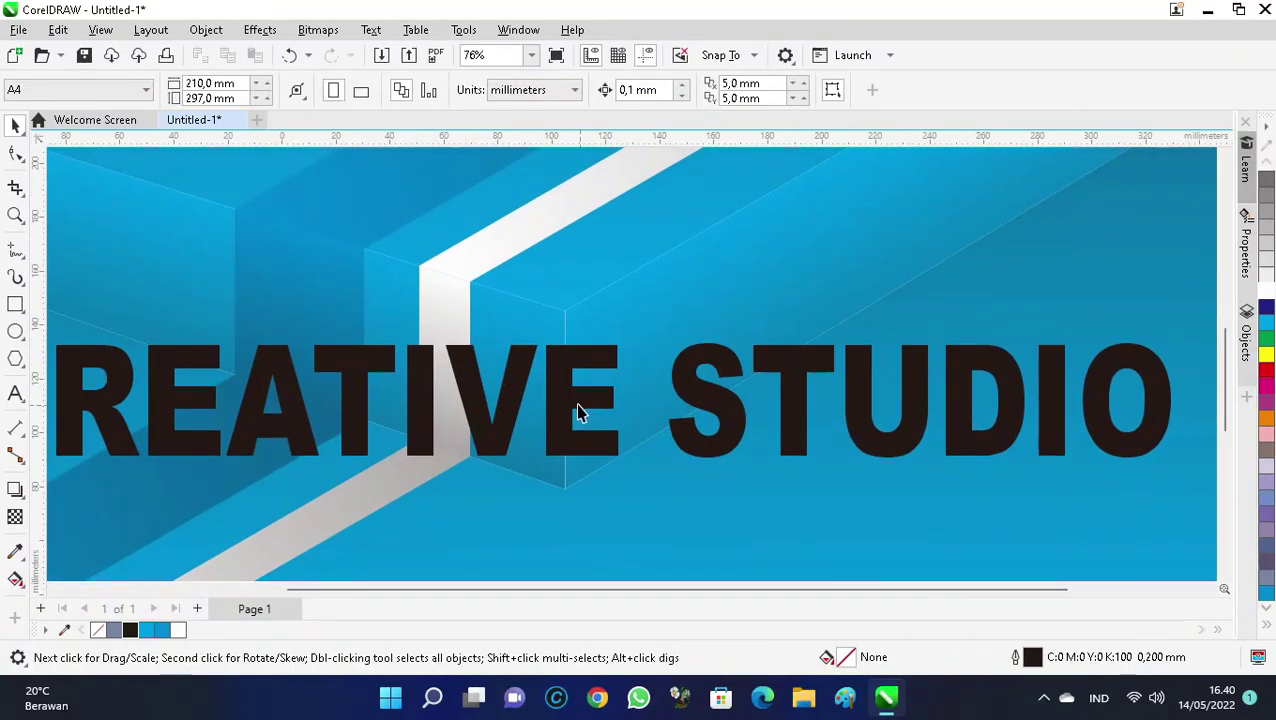
pyautogui.click(576, 414)
pyautogui.hotkey('ctrl', 'q')
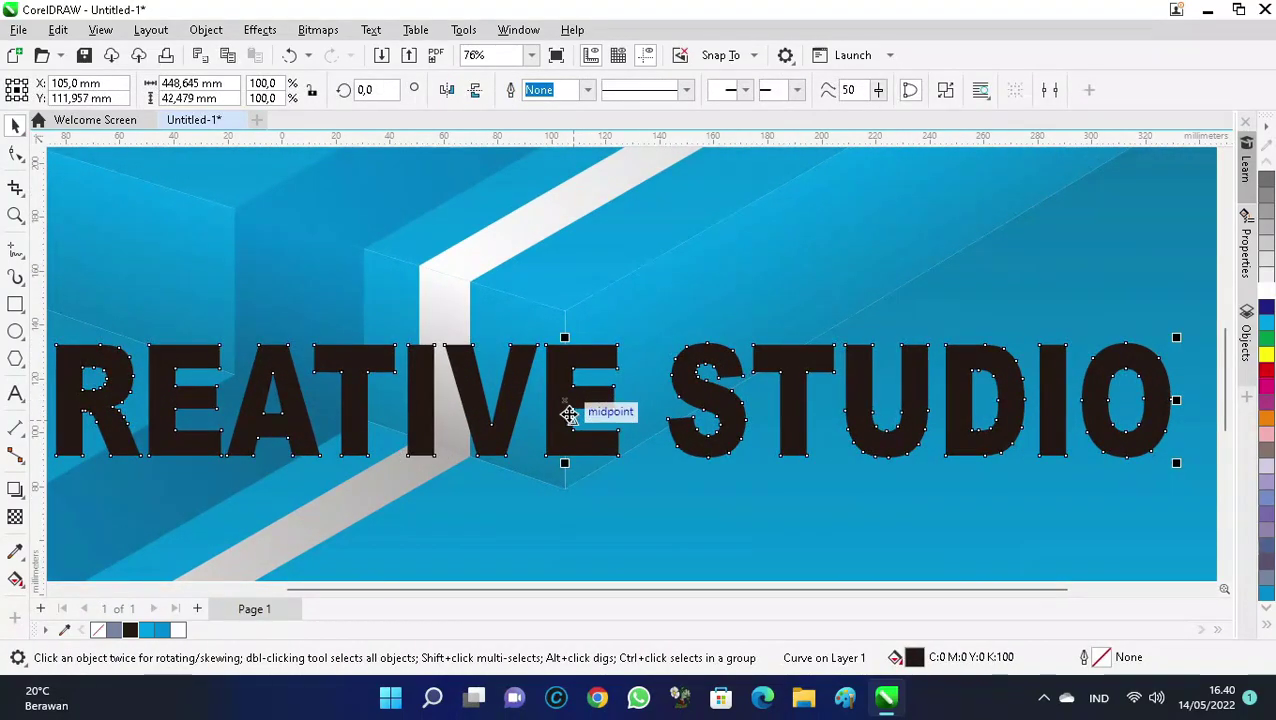
pyautogui.moveTo(575, 414)
pyautogui.mouseDown()
pyautogui.moveTo(689, 284)
pyautogui.moveTo(558, 447)
pyautogui.moveTo(567, 388)
pyautogui.moveTo(552, 420)
pyautogui.mouseUp()
pyautogui.scroll(-3, 552, 420)
pyautogui.click(1007, 398)
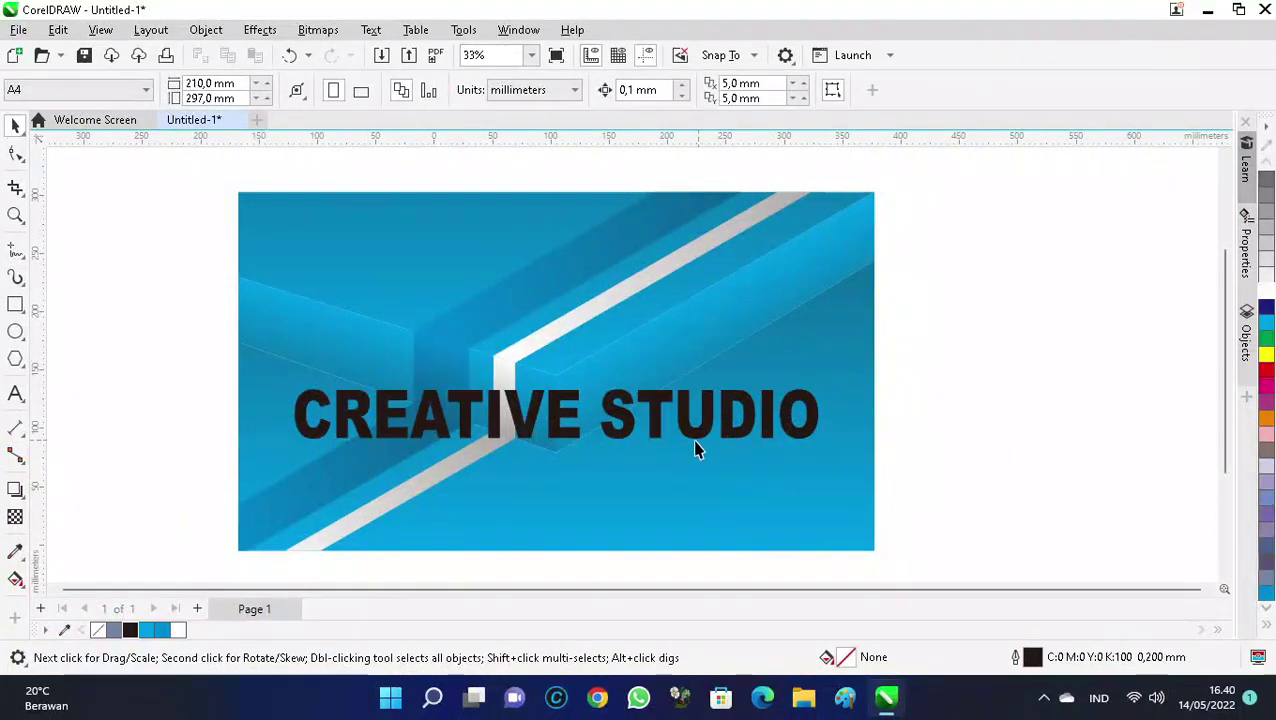
# Draw an unfilled rectangle about 287 by 128 mm over the right half of the lettering, its left side aligned with the fold's vertical edge.
pyautogui.scroll(2, 695, 447)
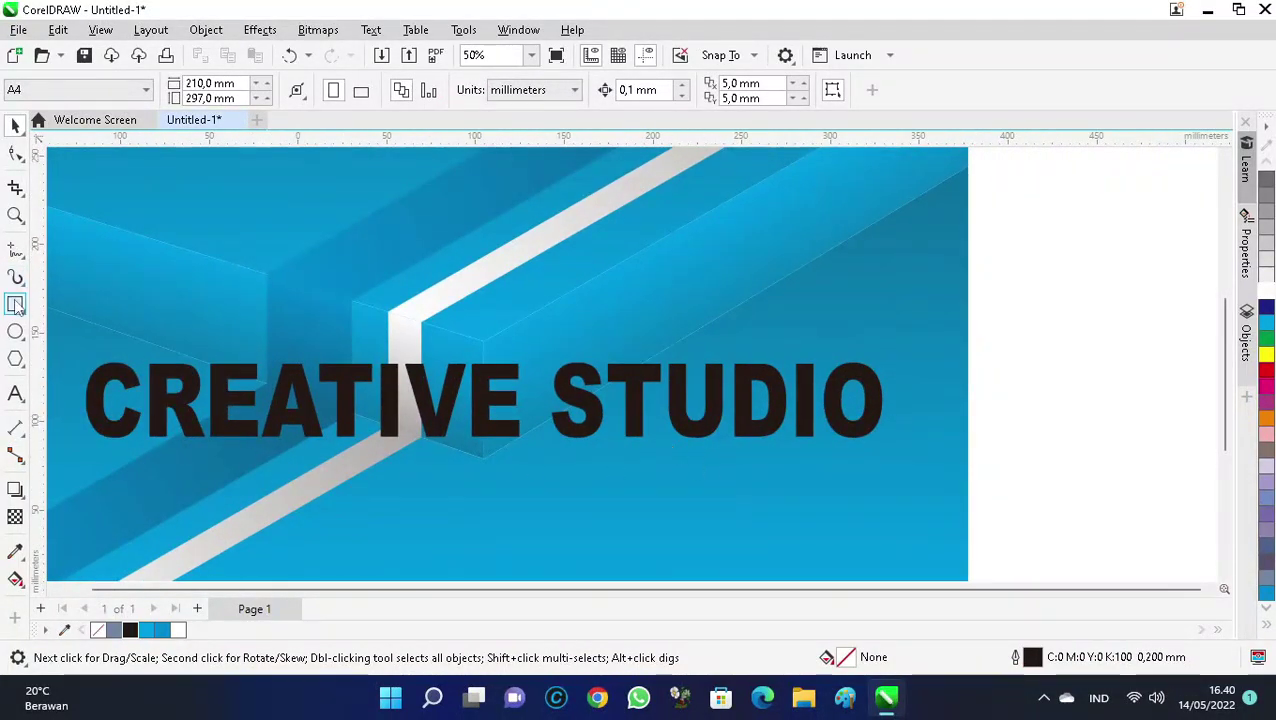
pyautogui.click(16, 306)
pyautogui.moveTo(476, 290); pyautogui.dragTo(917, 522)
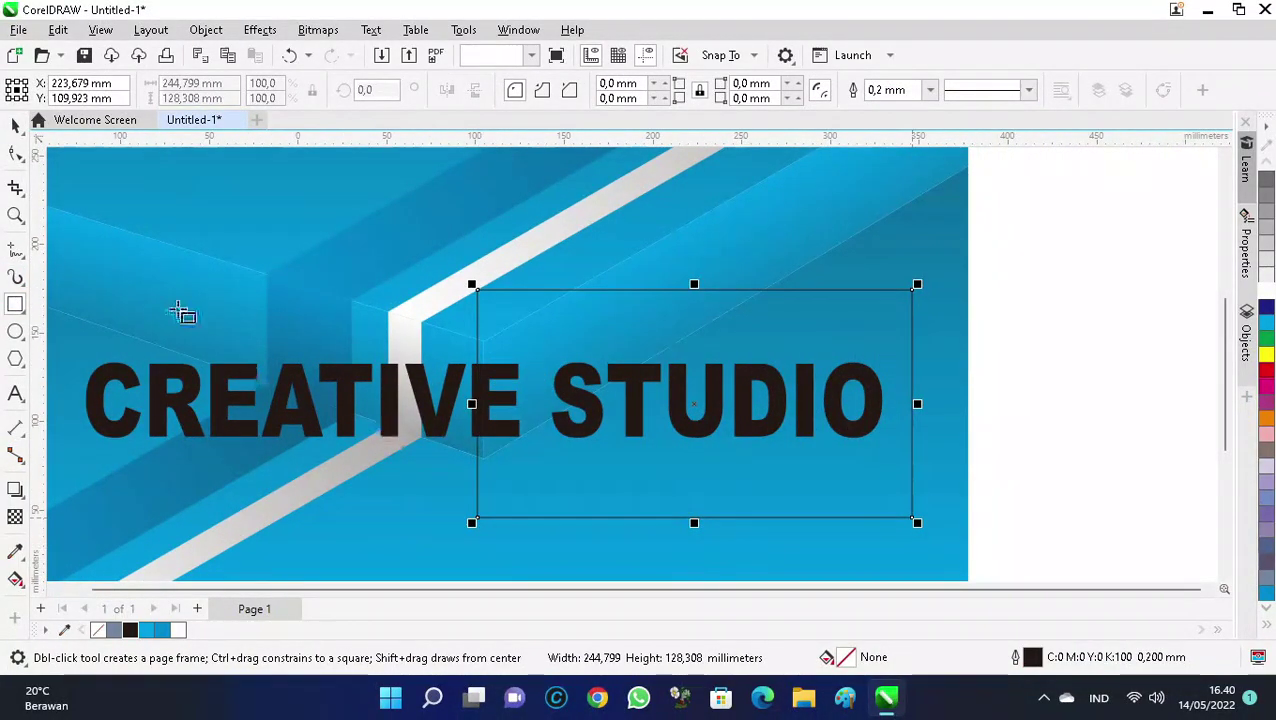
pyautogui.press('space')
pyautogui.scroll(2, 505, 353)
pyautogui.moveTo(500, 353); pyautogui.dragTo(647, 293)
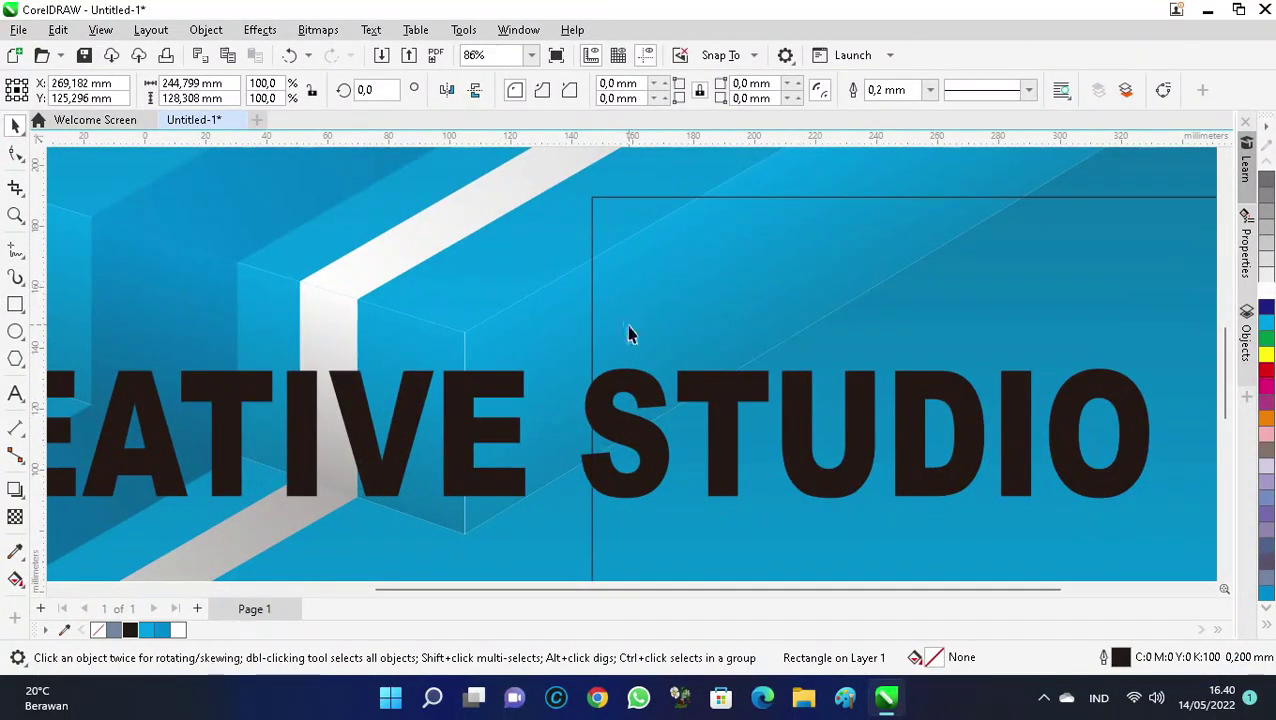
pyautogui.moveTo(592, 390); pyautogui.dragTo(461, 424)
pyautogui.scroll(-3, 455, 420)
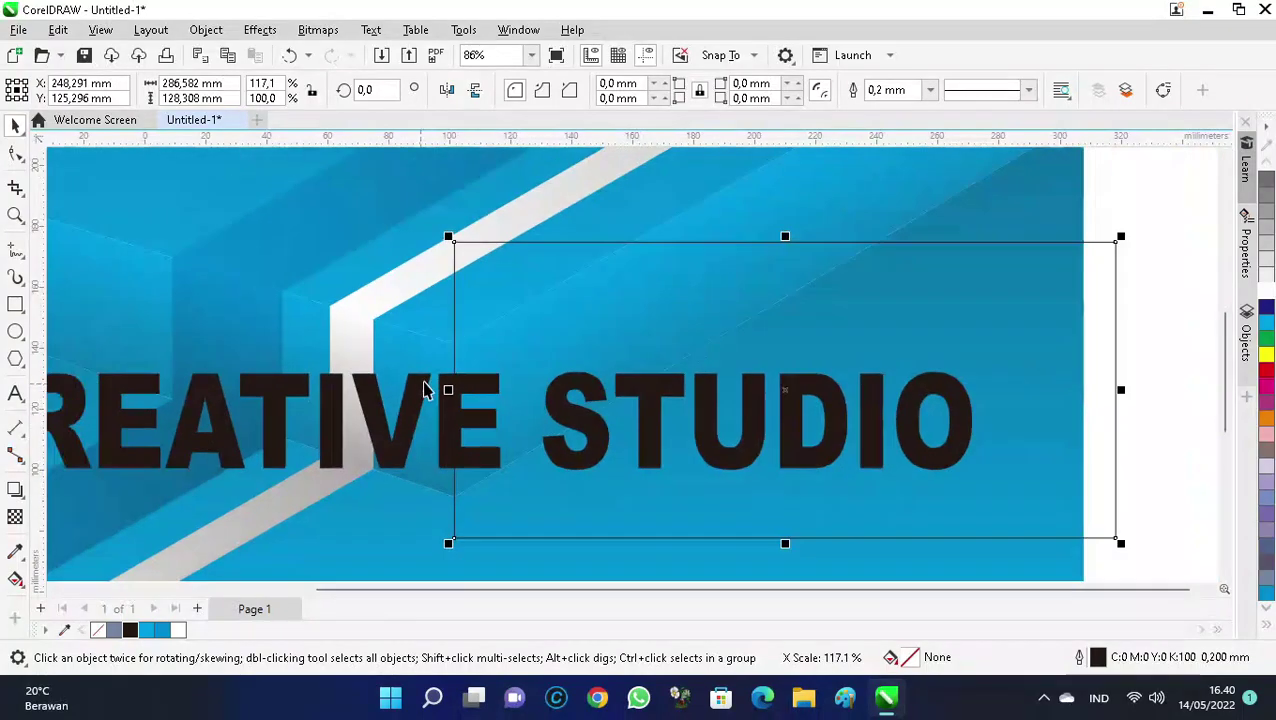
# Intersect the lettering with the rectangle and move the resulting outlined piece up above the original lettering.
pyautogui.click(396, 418)
pyautogui.keyDown('shift'); pyautogui.click(555, 320); pyautogui.keyUp('shift')
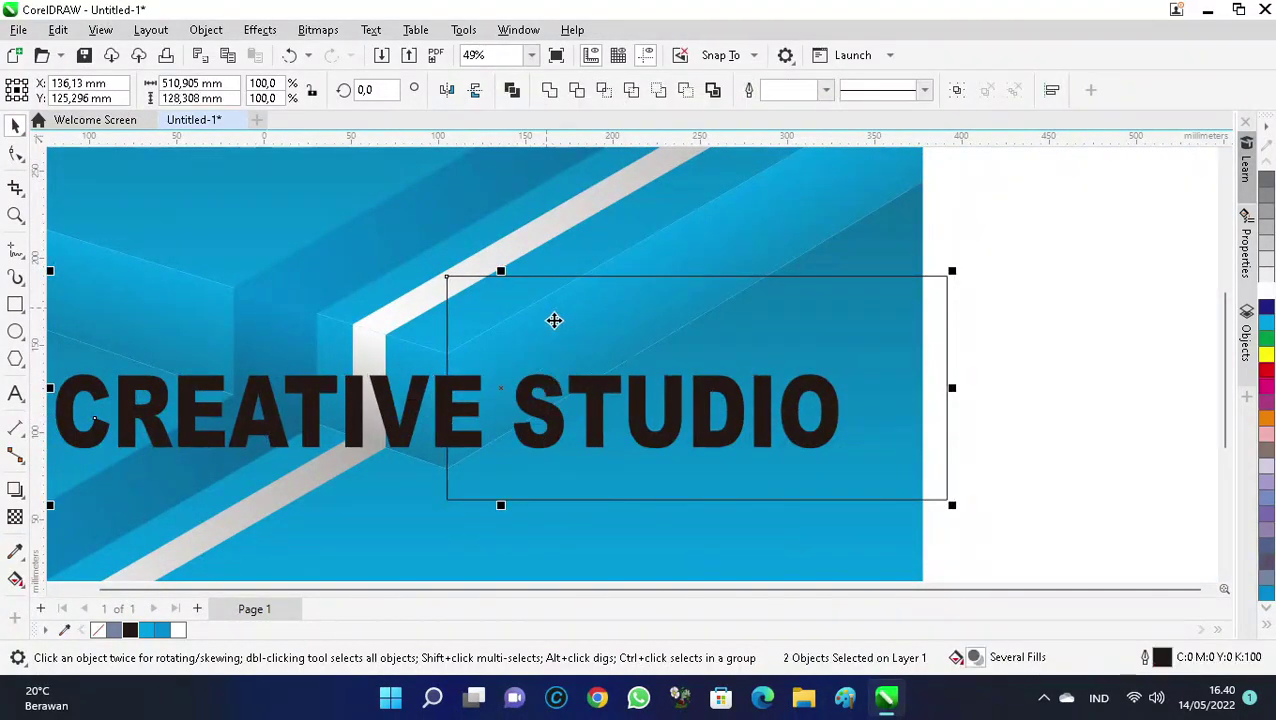
pyautogui.click(604, 92)
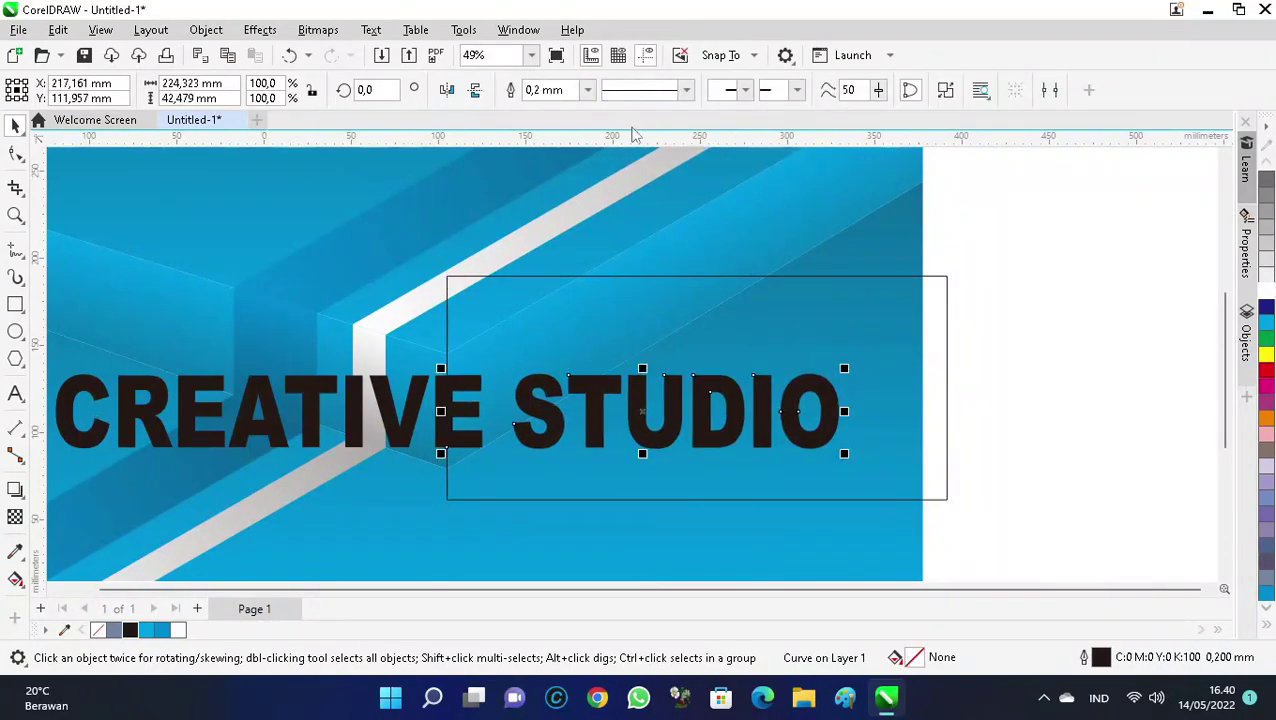
pyautogui.scroll(-3, 692, 490)
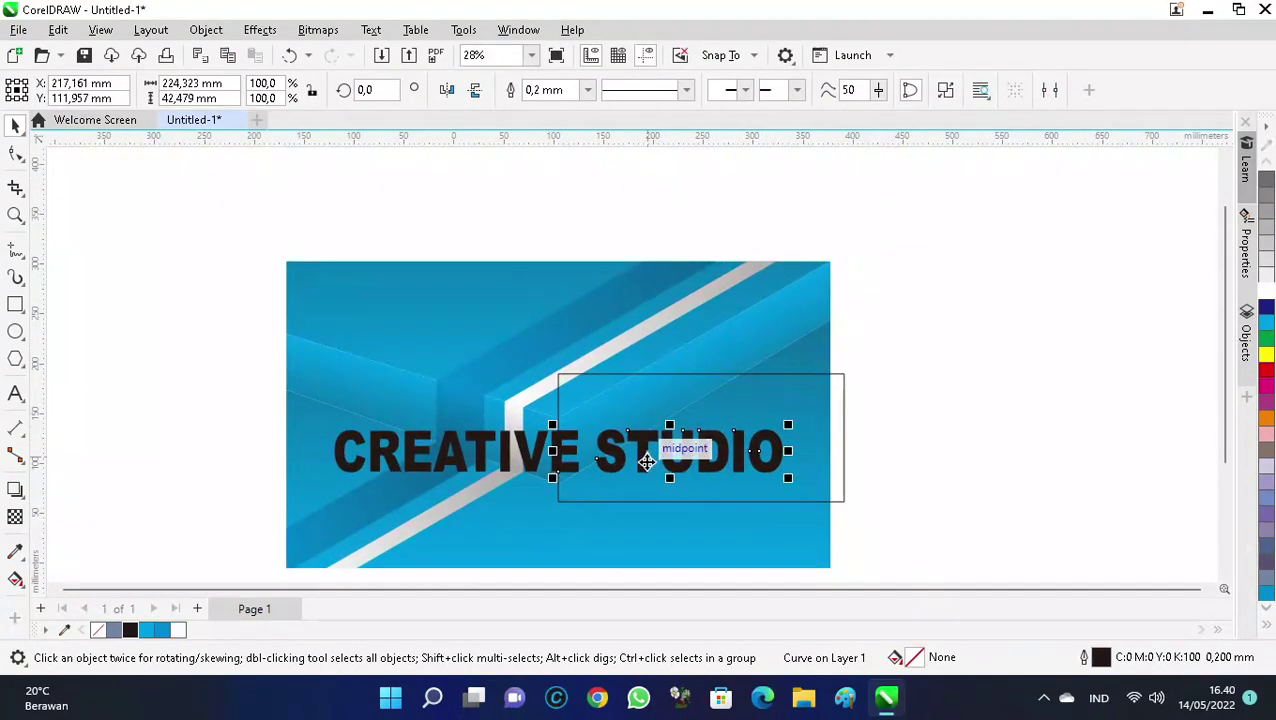
pyautogui.moveTo(645, 458); pyautogui.dragTo(632, 335)
pyautogui.click(800, 382)
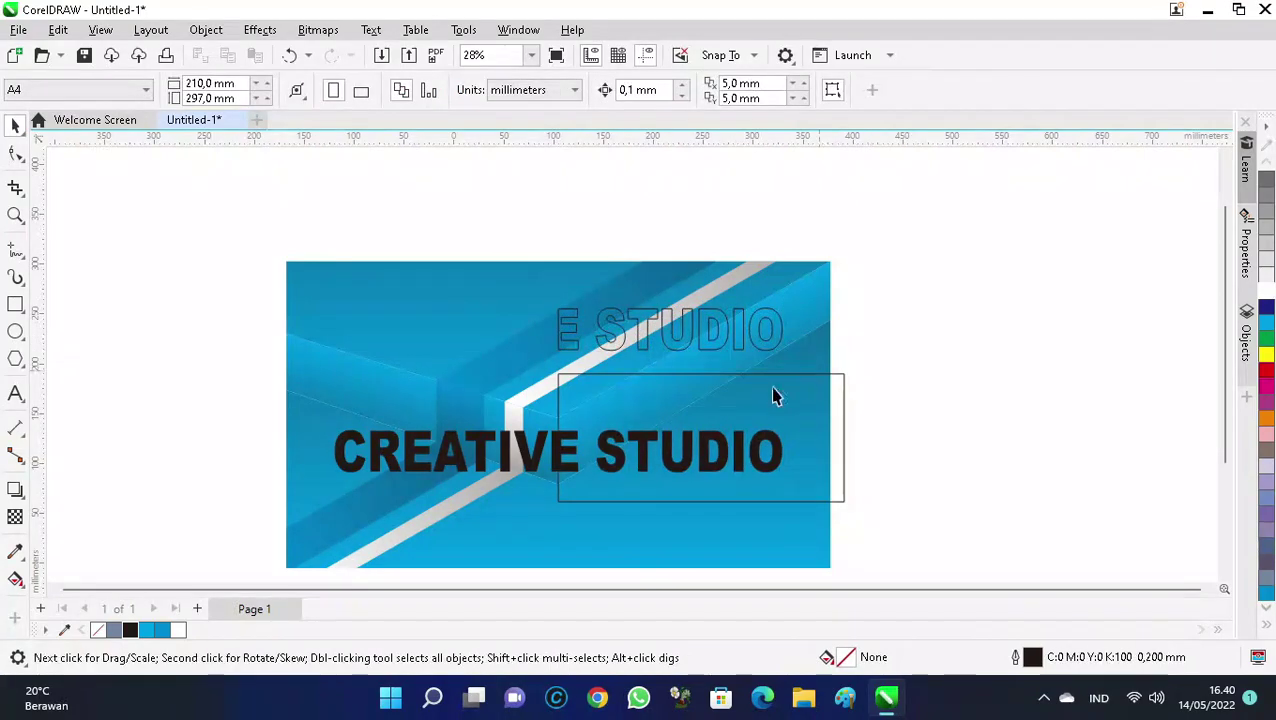
# Simplify the original CREATIVE STUDIO lettering against the rectangle to cut away its right part, and delete the rectangle.
pyautogui.scroll(1, 645, 475)
pyautogui.click(493, 458)
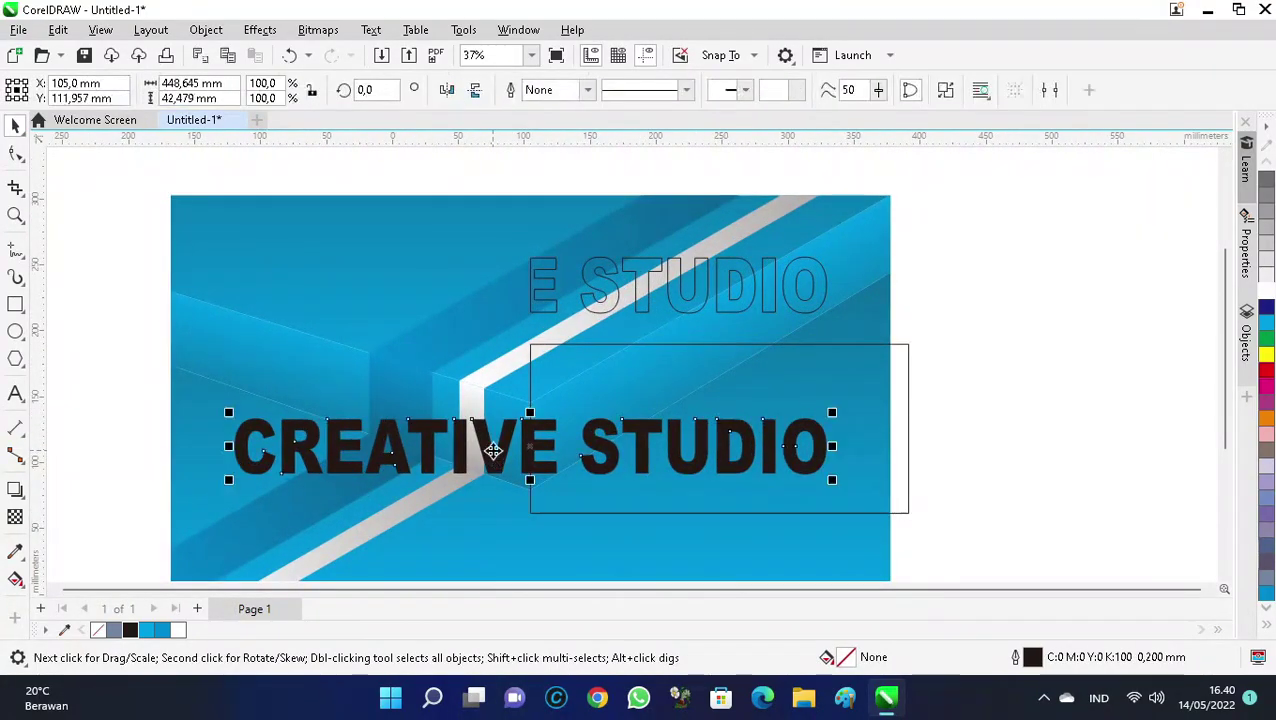
pyautogui.keyDown('shift'); pyautogui.click(621, 379); pyautogui.keyUp('shift')
pyautogui.click(632, 91)
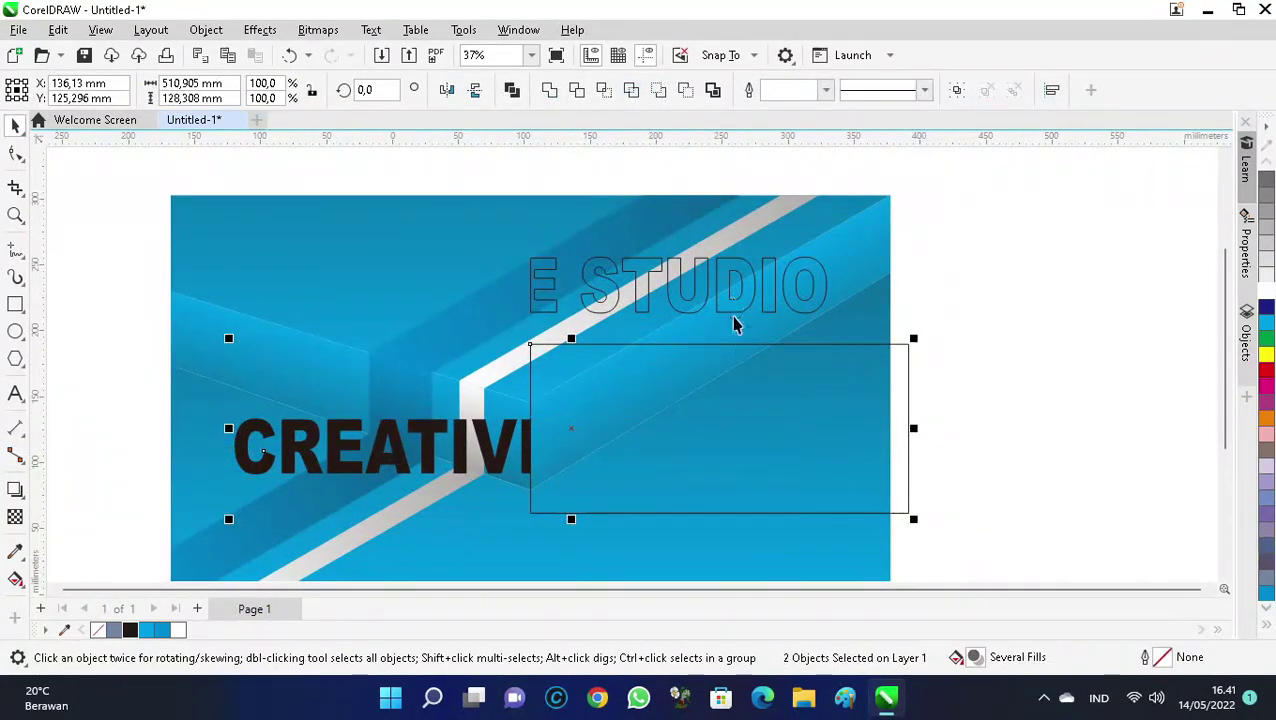
pyautogui.click(806, 421)
pyautogui.press('Delete')
# Align the outlined E STUDIO piece with the cut black lettering so their centres share the same height.
pyautogui.click(601, 292)
pyautogui.keyDown('shift'); pyautogui.click(505, 462); pyautogui.keyUp('shift')
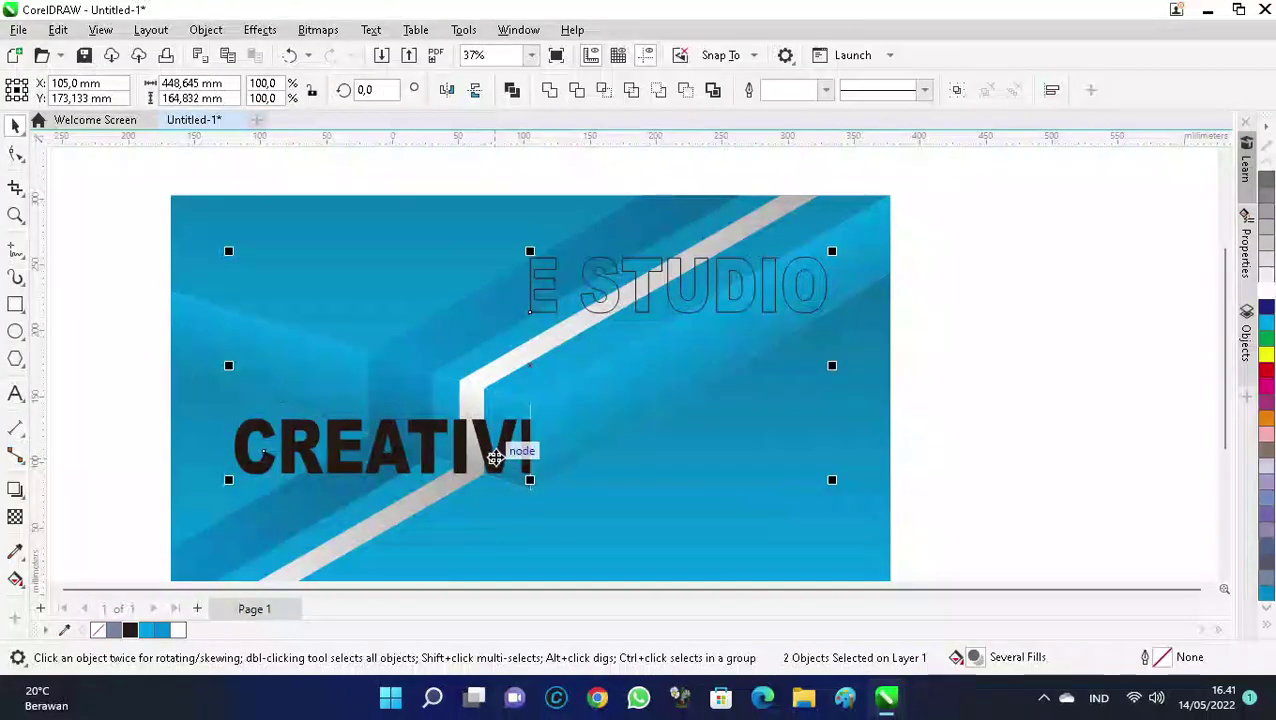
pyautogui.press('e')
pyautogui.click(951, 413)
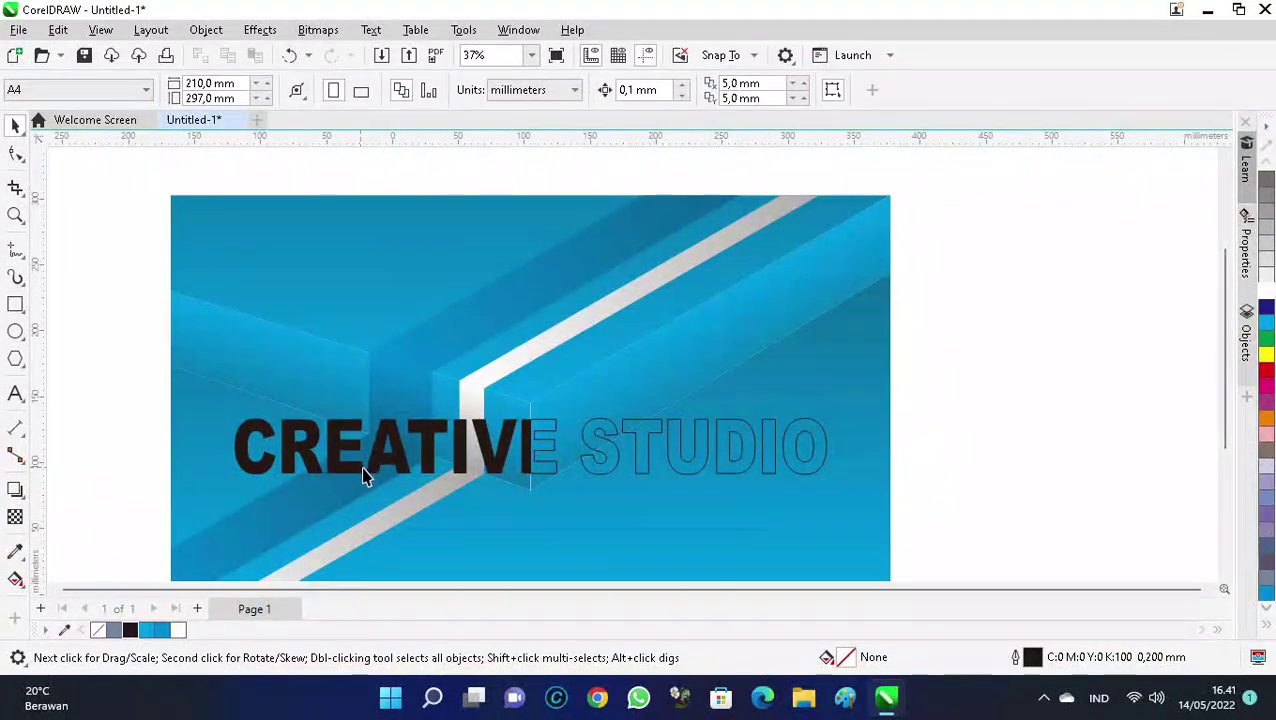
# Skew the black CREATIVE piece vertically by about 18°, raising its outer end to follow the left band.
pyautogui.scroll(3, 230, 450)
pyautogui.click(322, 455)
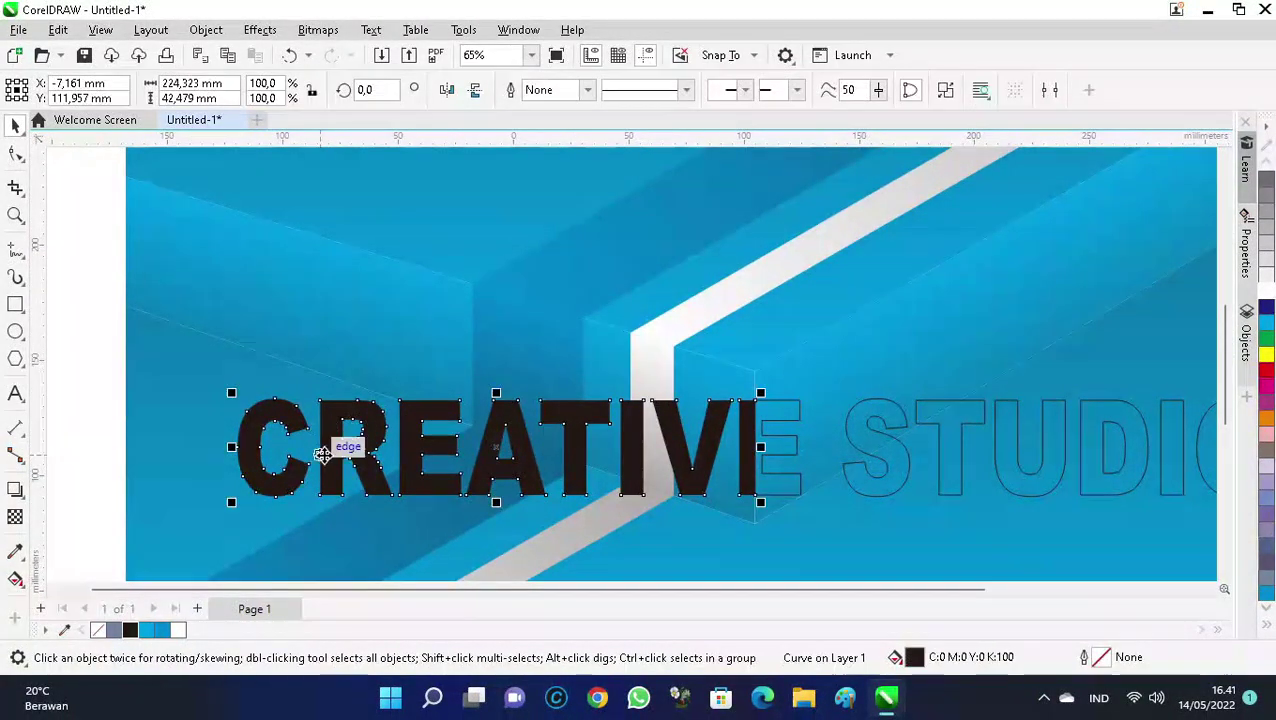
pyautogui.moveTo(239, 447); pyautogui.dragTo(244, 275)
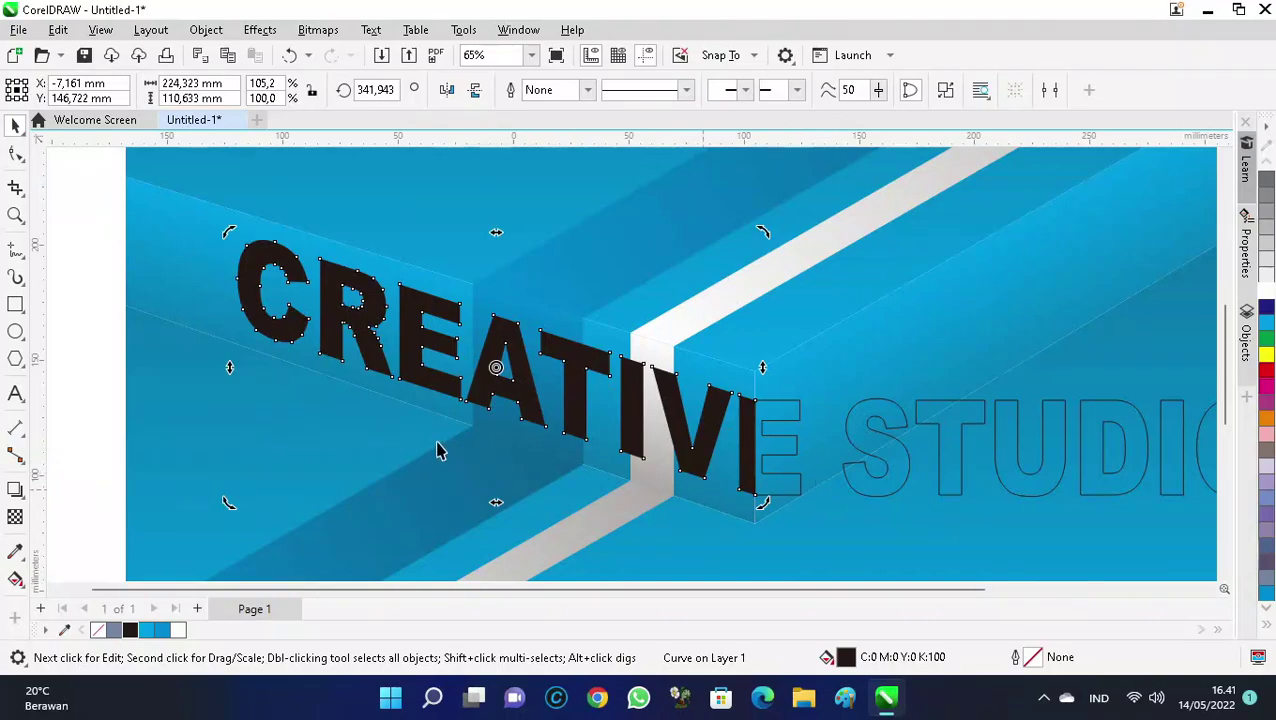
# Skew the outlined E STUDIO piece vertically by about 31°, raising its outer end to follow the right band.
pyautogui.scroll(-1, 437, 451)
pyautogui.scroll(-2, 293, 399)
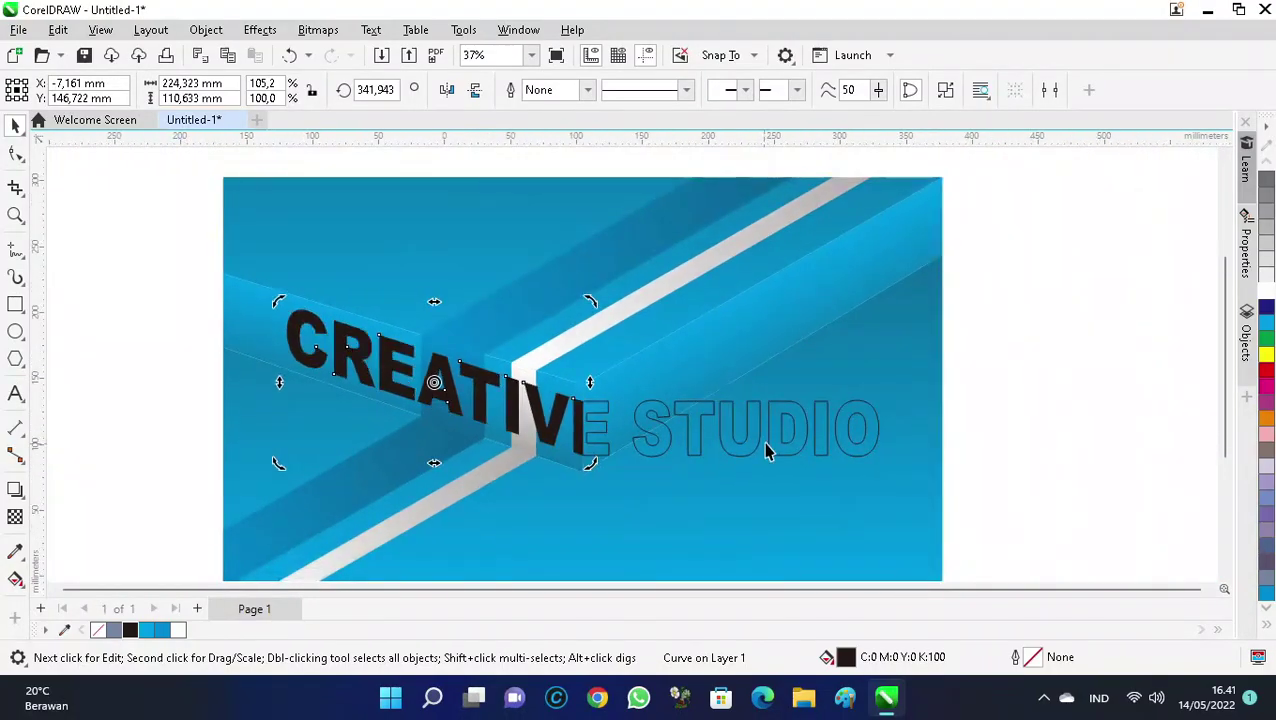
pyautogui.scroll(1, 763, 440)
pyautogui.click(755, 430)
pyautogui.moveTo(900, 427); pyautogui.dragTo(889, 217)
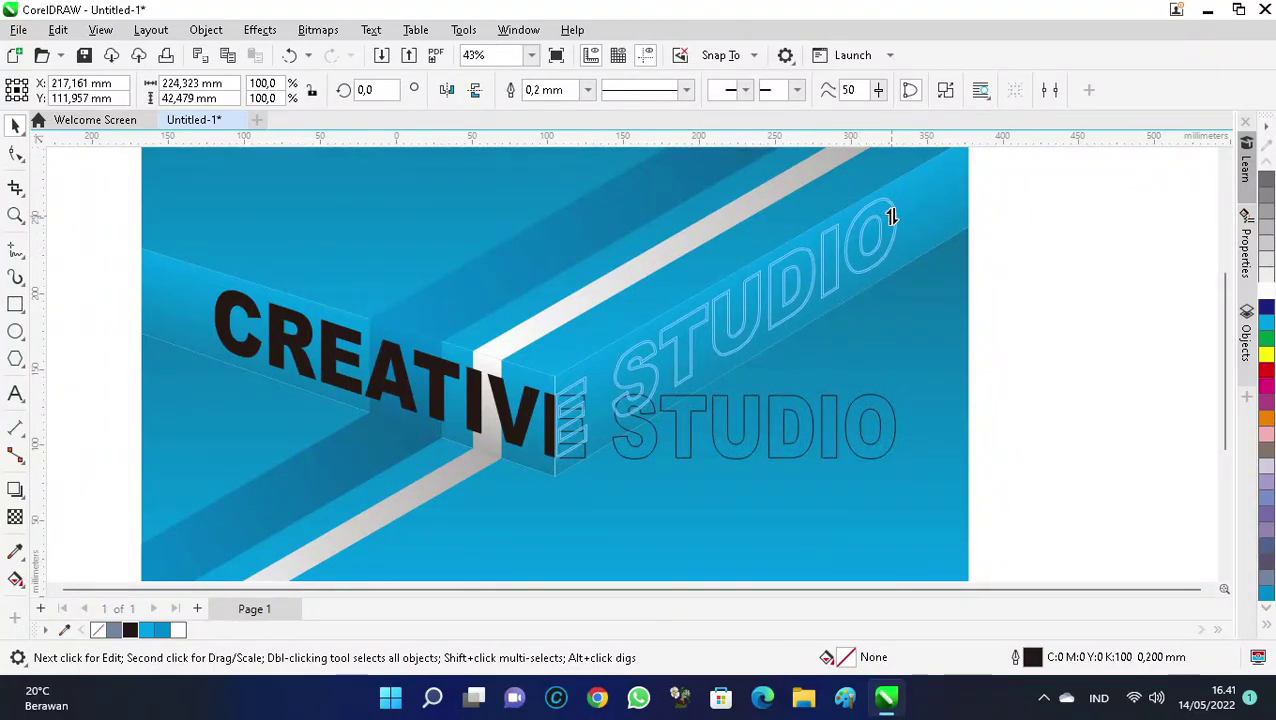
pyautogui.moveTo(891, 217); pyautogui.dragTo(891, 217)
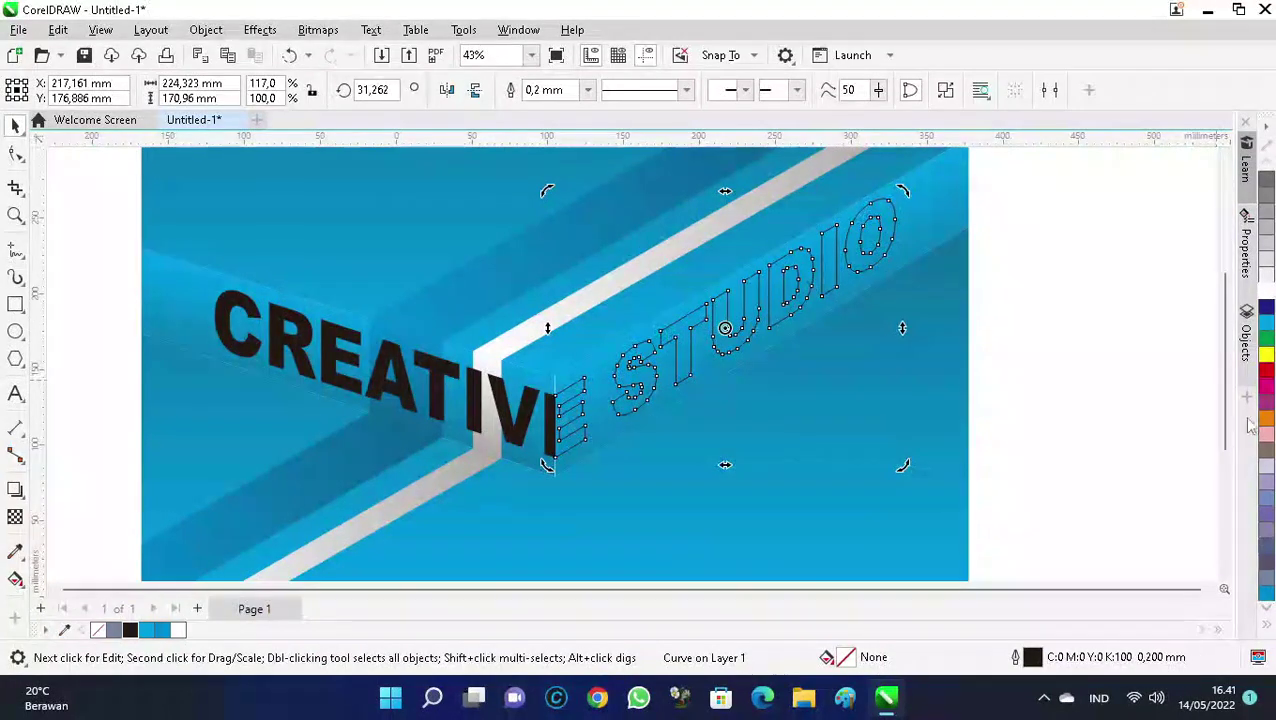
# Fill the E STUDIO piece with 10% black and the CREATIVE piece with dark blue (C100 M100 Y0 K0).
pyautogui.click(1266, 283)
pyautogui.click(1140, 320)
pyautogui.click(531, 410)
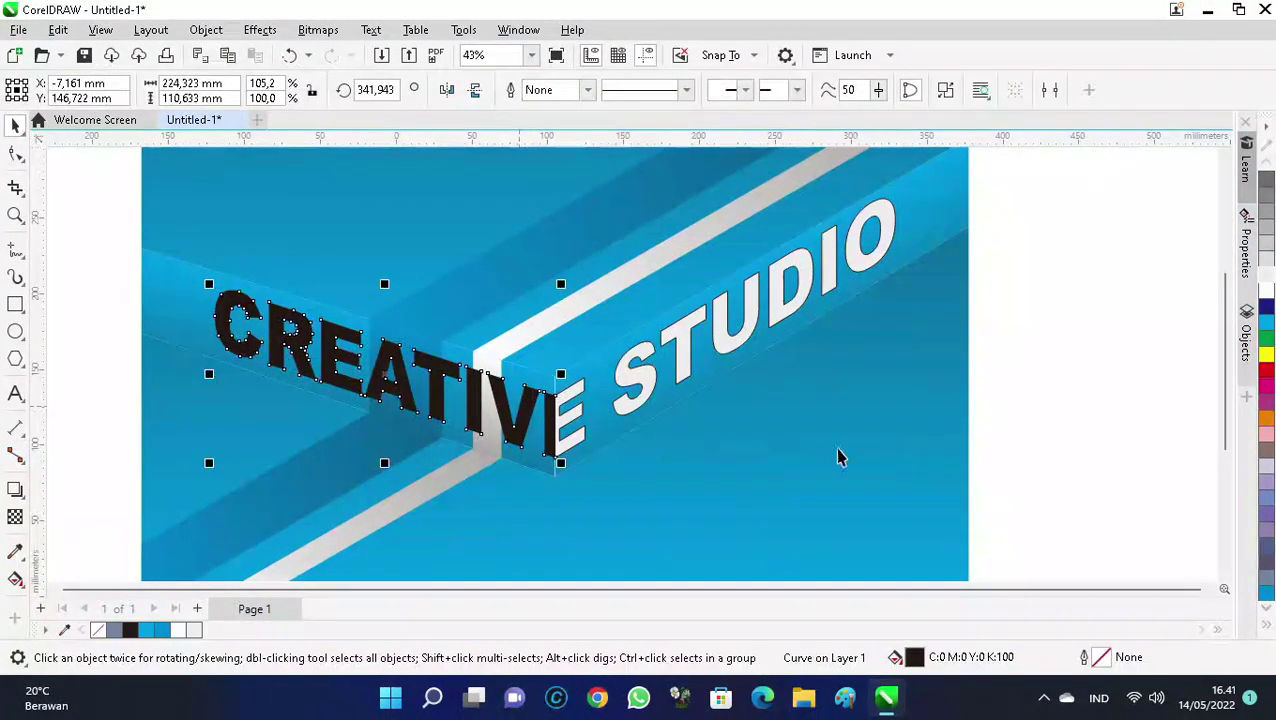
pyautogui.click(1266, 307)
pyautogui.click(1118, 362)
# Select all the background and lettering objects and remove their outlines.
pyautogui.scroll(-2, 708, 405)
pyautogui.moveTo(503, 343); pyautogui.dragTo(872, 532)
pyautogui.click(826, 90)
pyautogui.click(803, 118)
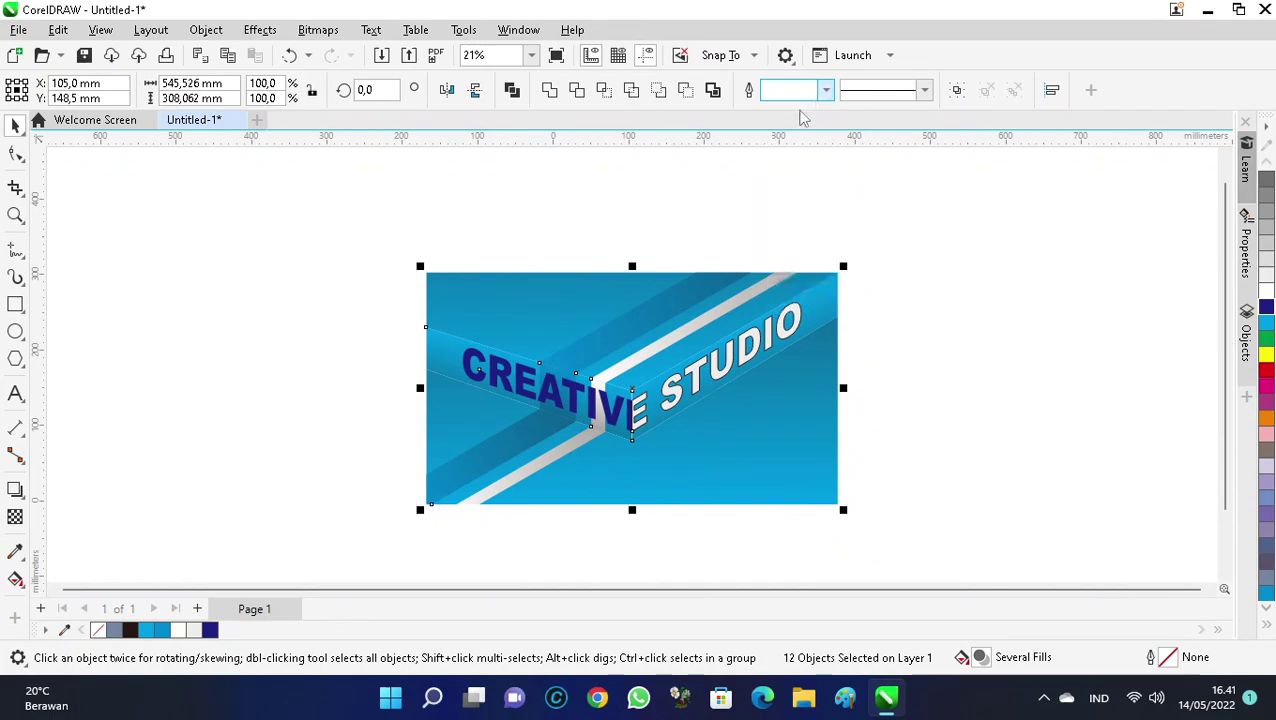
pyautogui.click(940, 230)
# Reduce the skew of the E STUDIO piece slightly, to about 30.9°, to match the band's slope.
pyautogui.scroll(2, 897, 270)
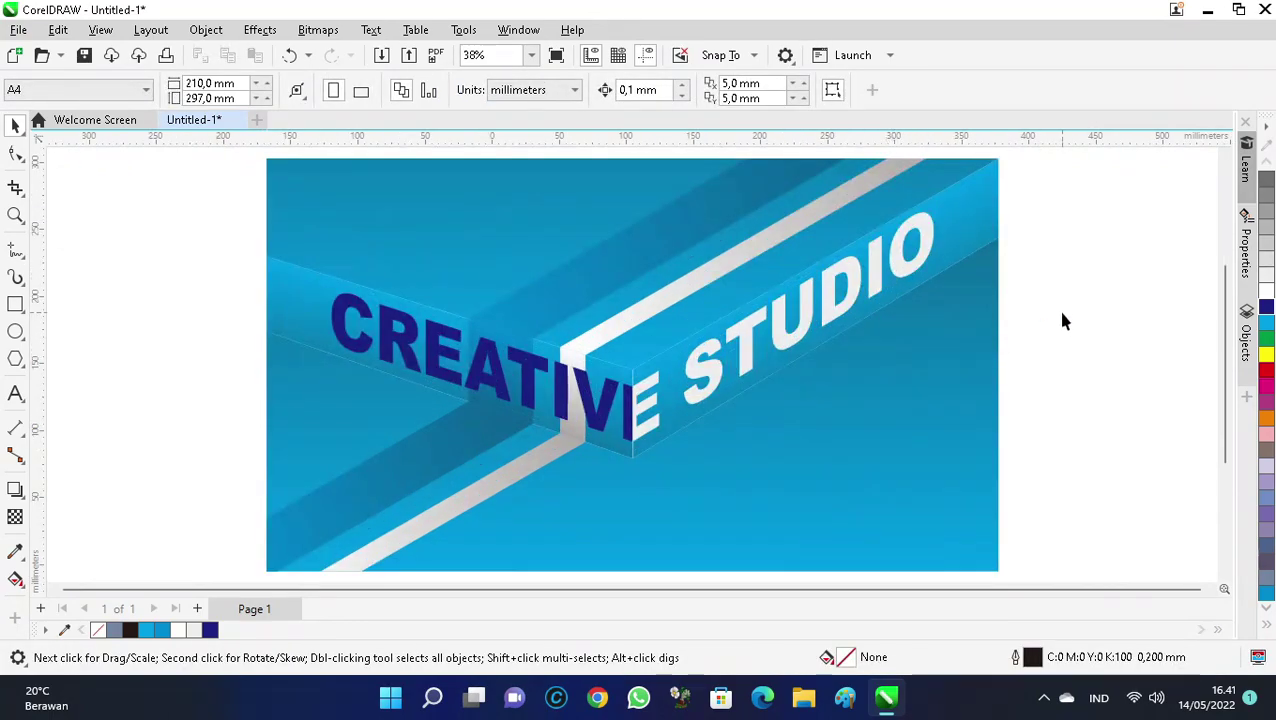
pyautogui.scroll(2, 775, 319)
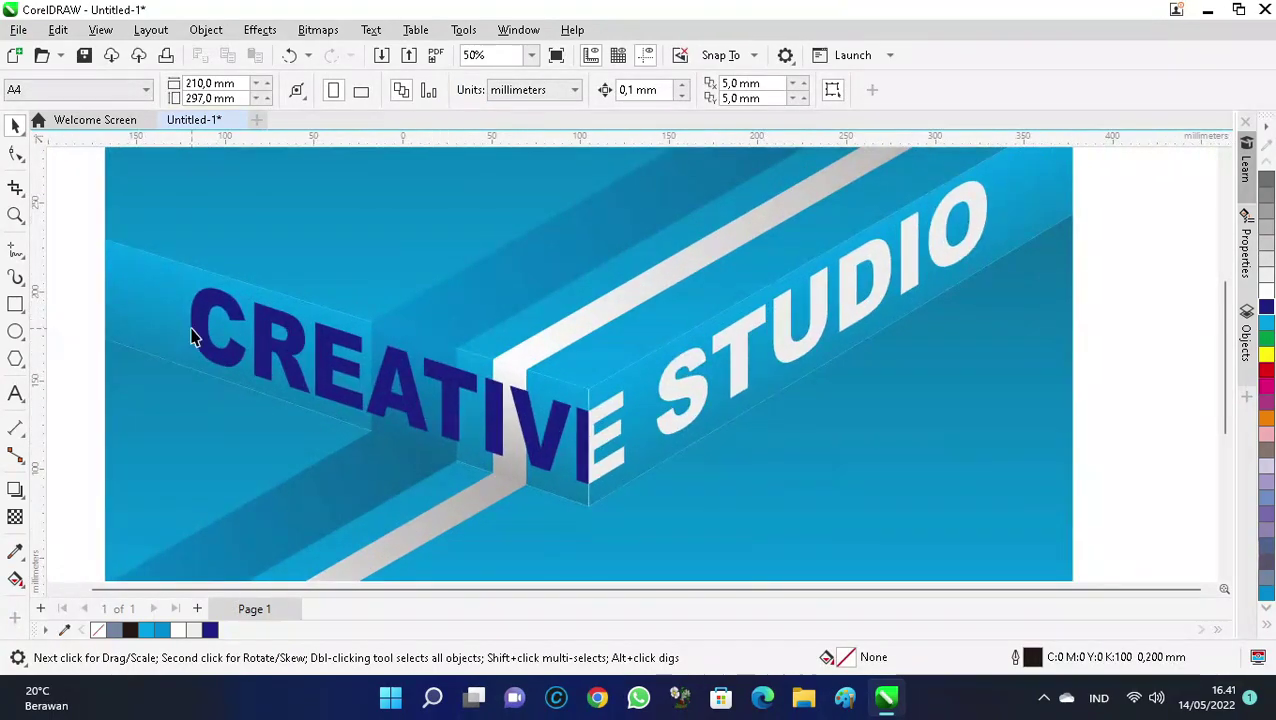
pyautogui.click(943, 247)
pyautogui.click(950, 236)
pyautogui.moveTo(994, 333)
pyautogui.mouseDown()
pyautogui.moveTo(995, 347)
pyautogui.moveTo(996, 336)
pyautogui.mouseUp()
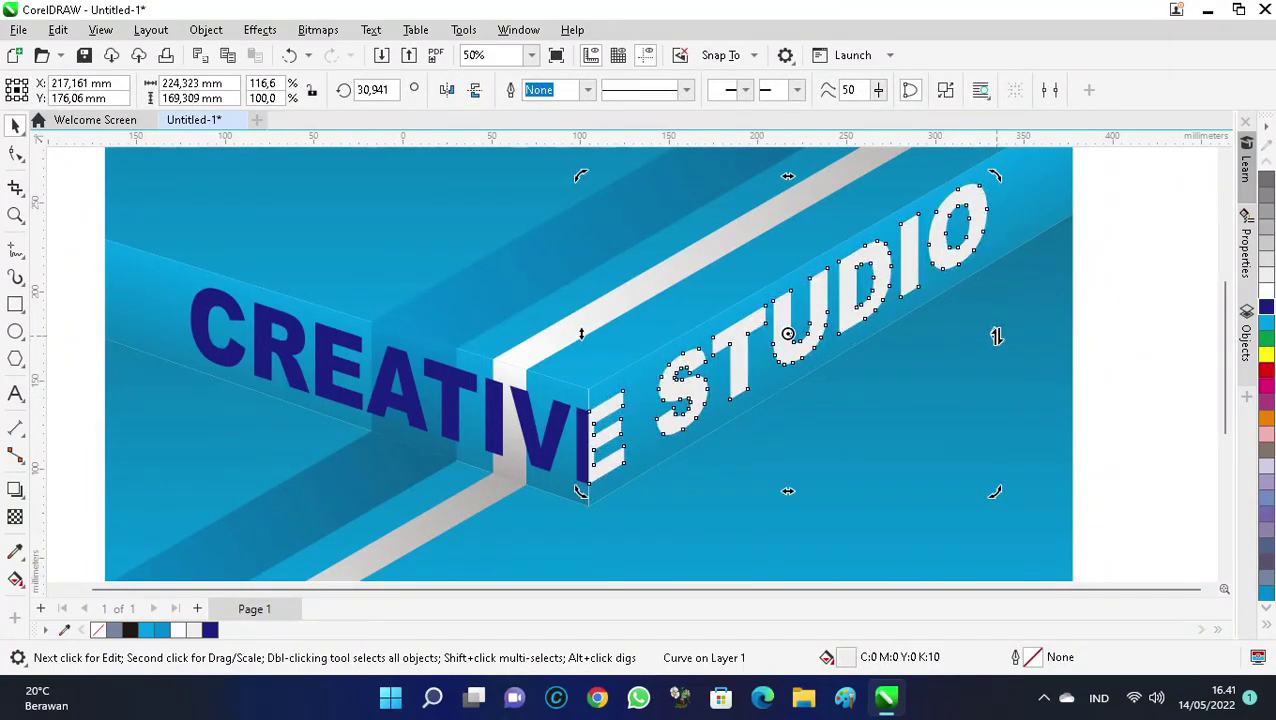
pyautogui.click(1107, 309)
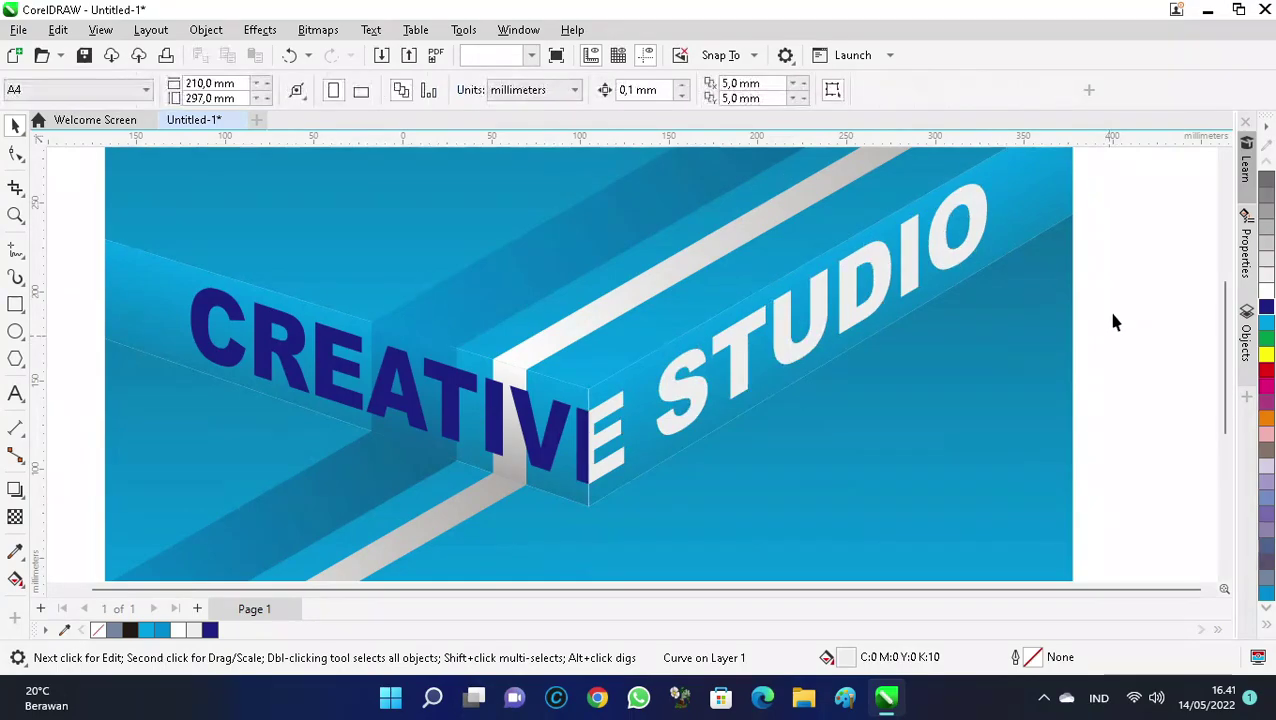
# Apply a linear fountain fill to the CREATIVE piece, from dark blue at its upper edge to black beyond its lower edge.
pyautogui.scroll(-3, 920, 458)
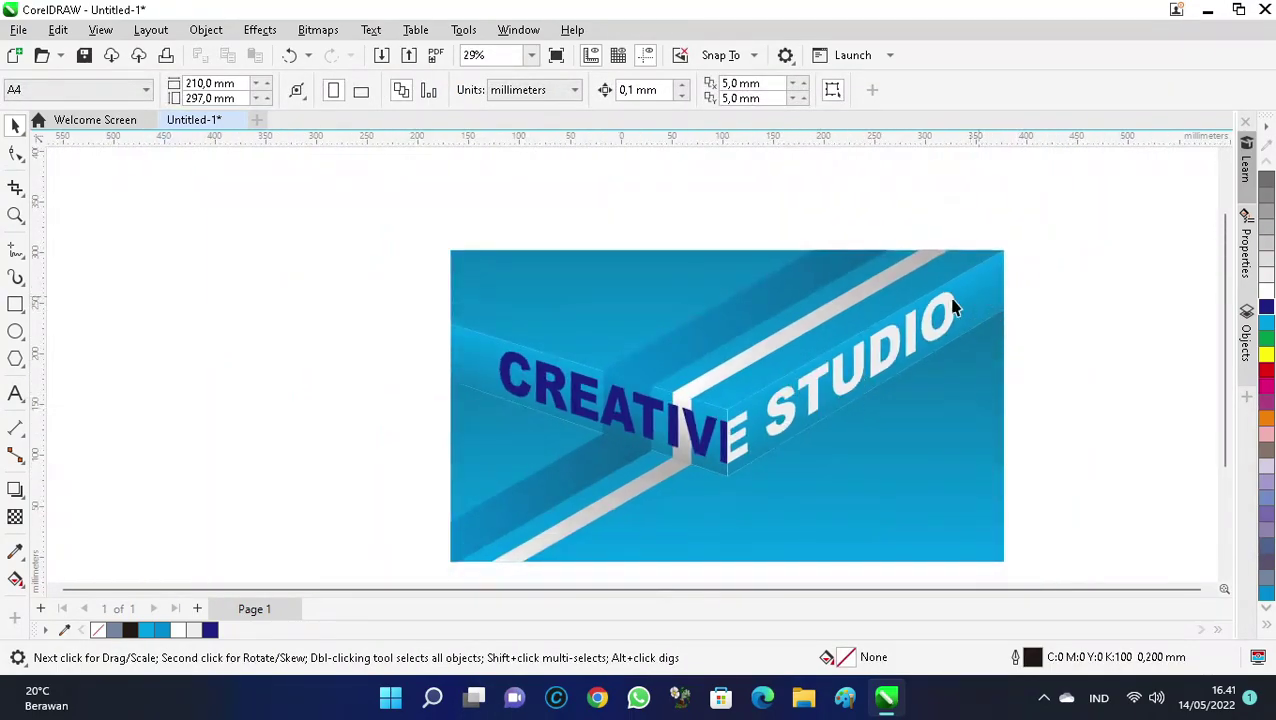
pyautogui.scroll(3, 699, 443)
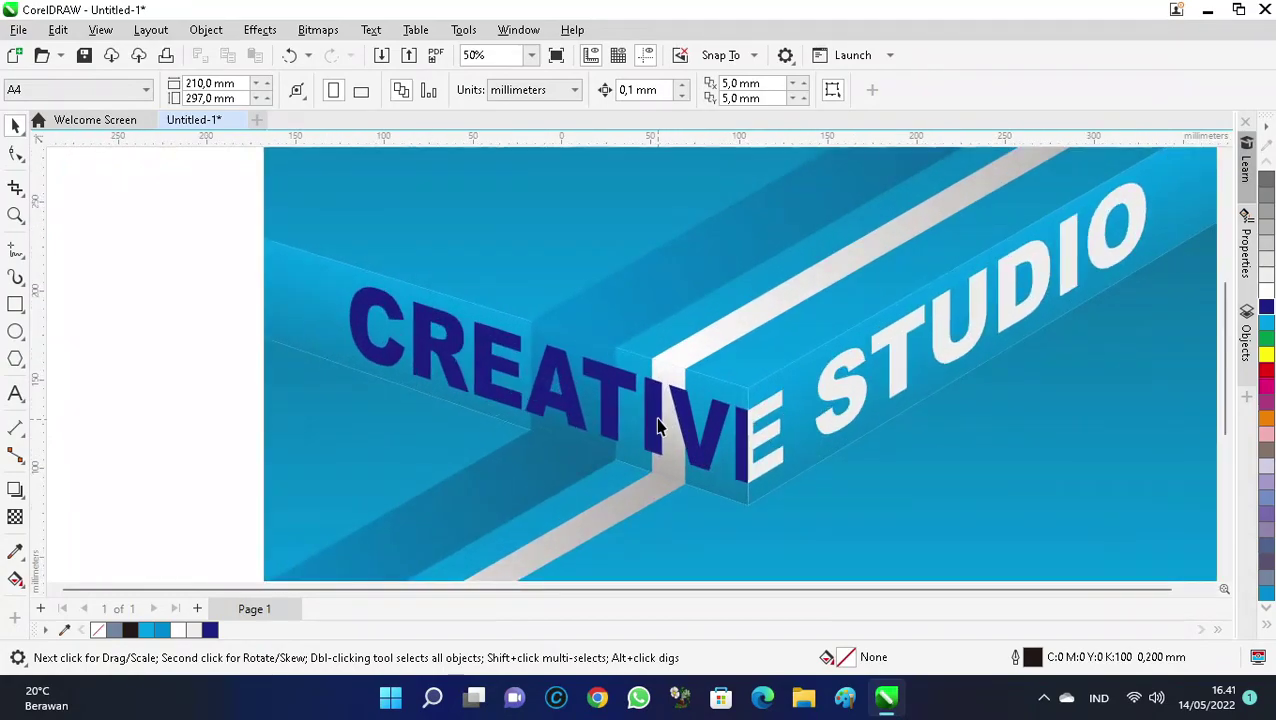
pyautogui.click(652, 414)
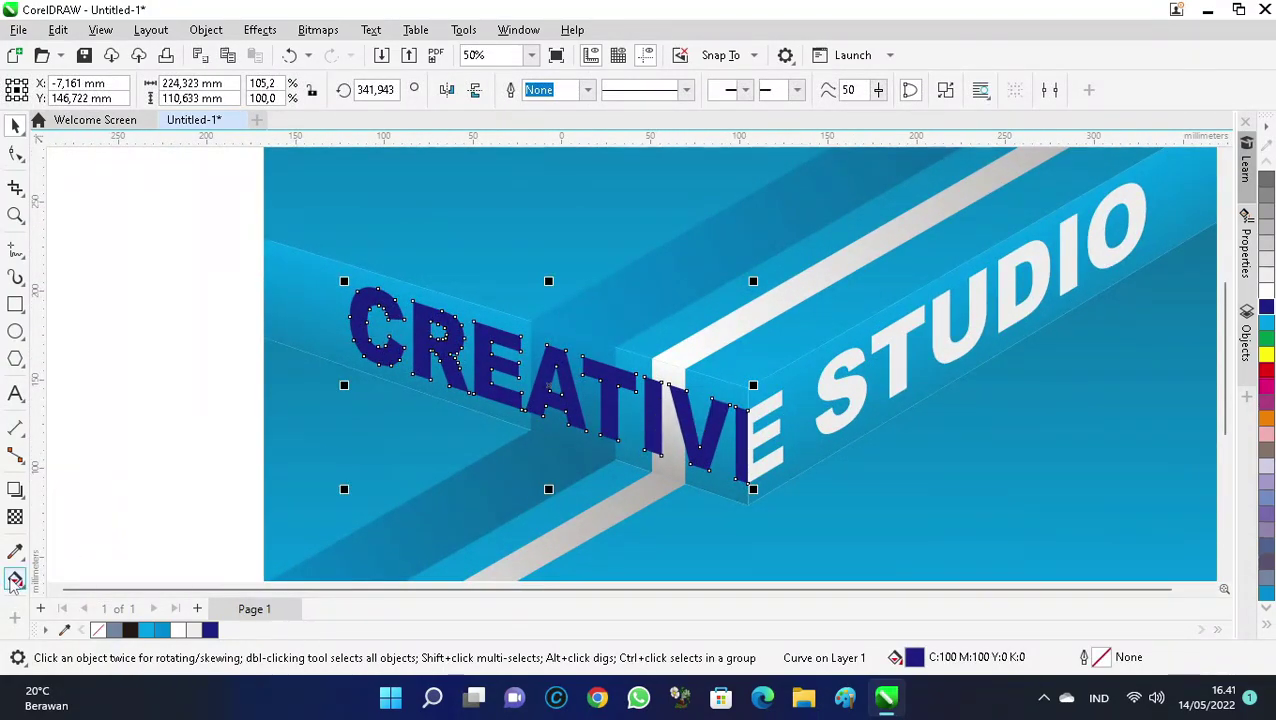
pyautogui.click(15, 580)
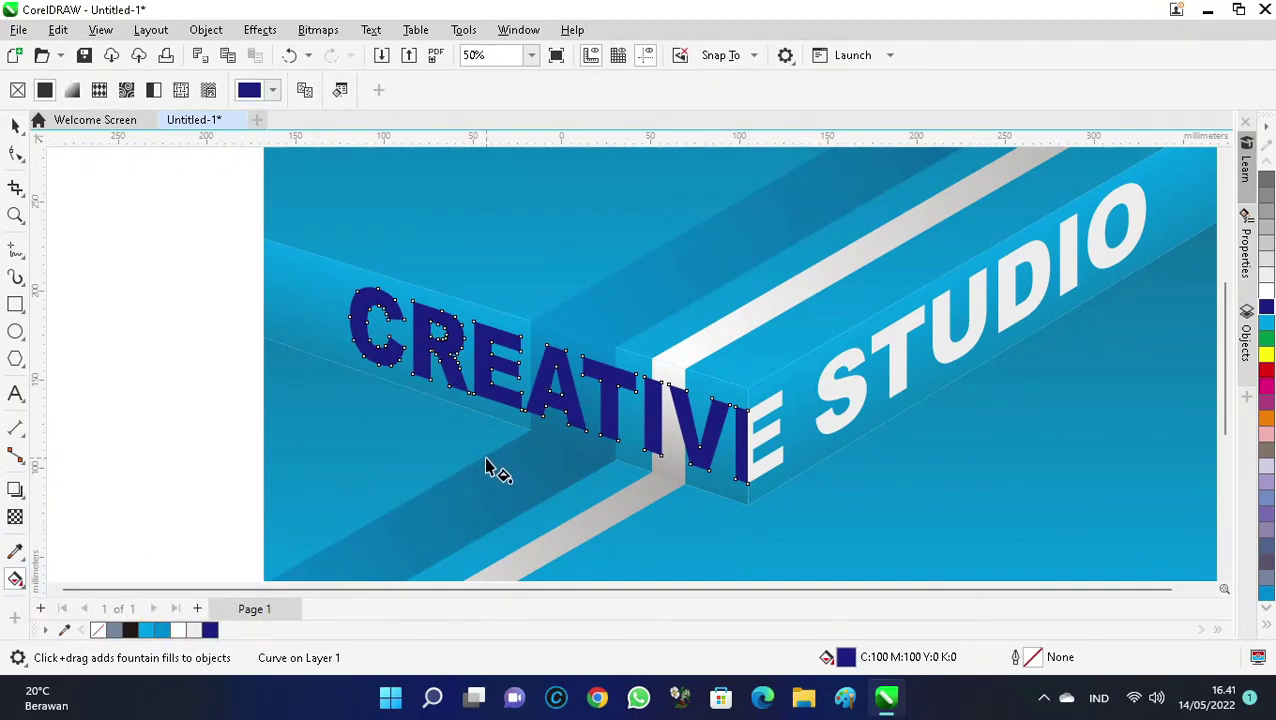
pyautogui.moveTo(564, 333); pyautogui.dragTo(512, 501)
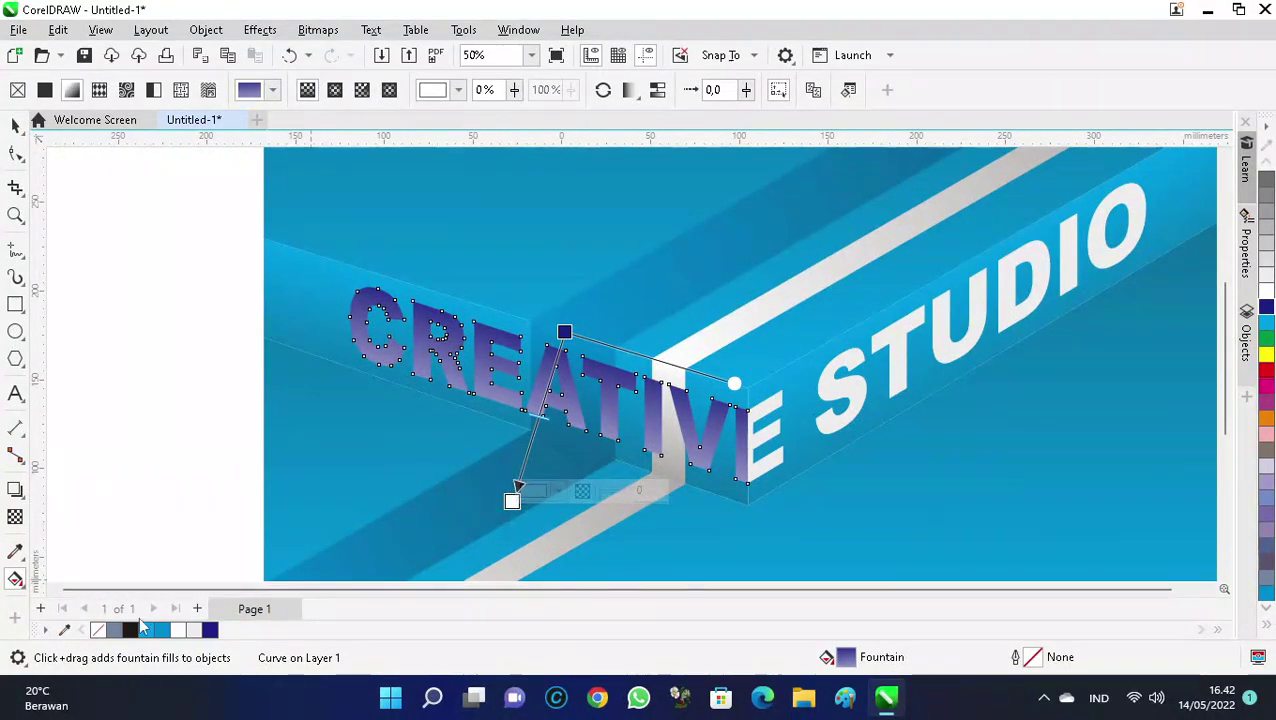
pyautogui.click(133, 630)
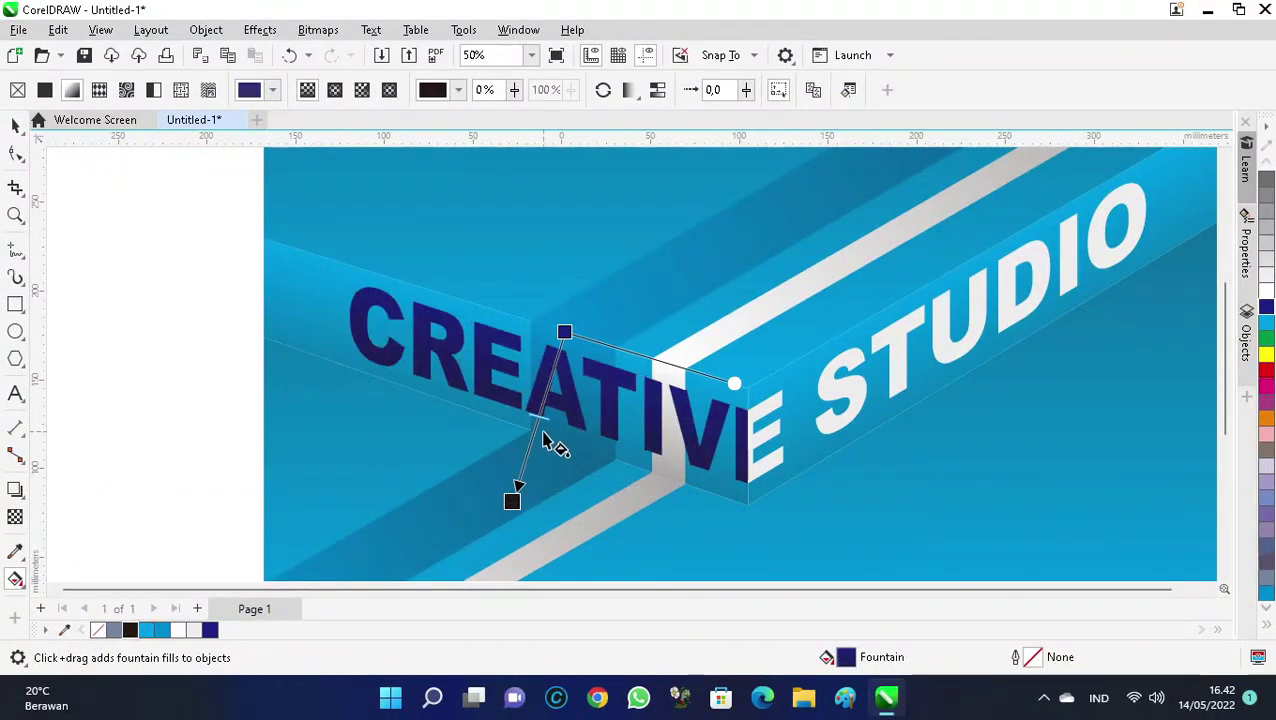
pyautogui.moveTo(527, 463)
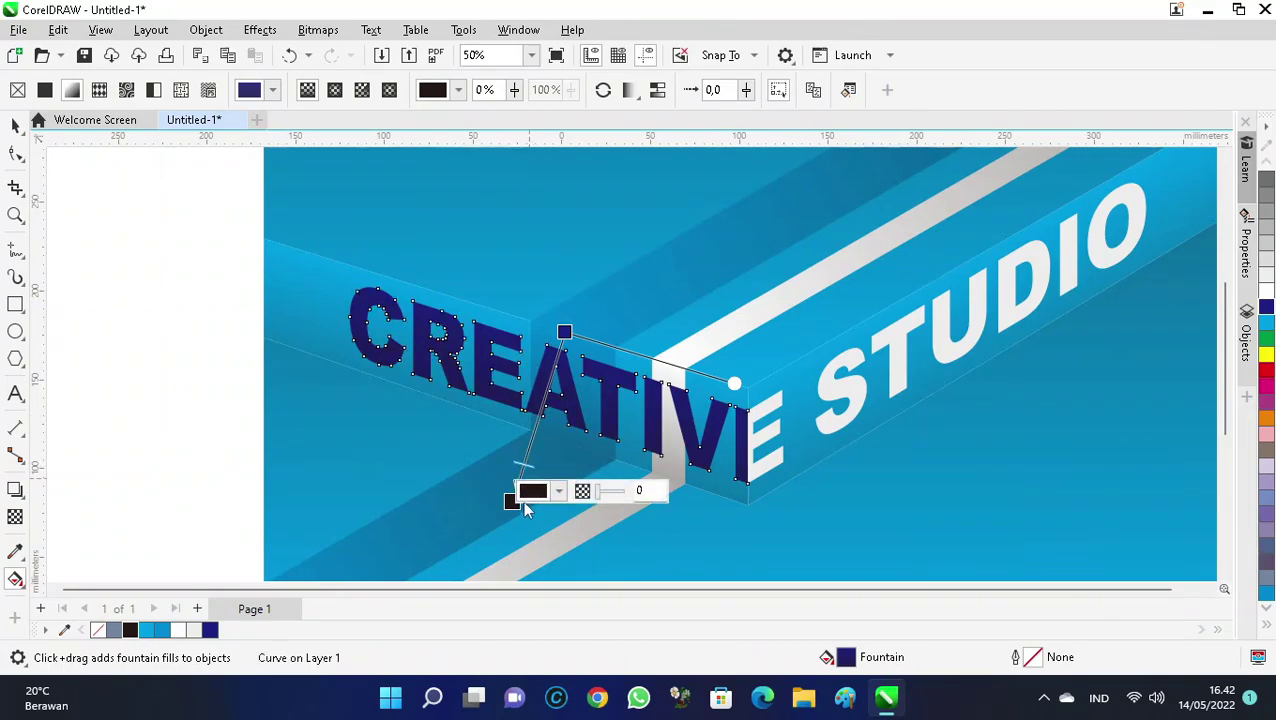
pyautogui.moveTo(511, 500); pyautogui.dragTo(508, 513)
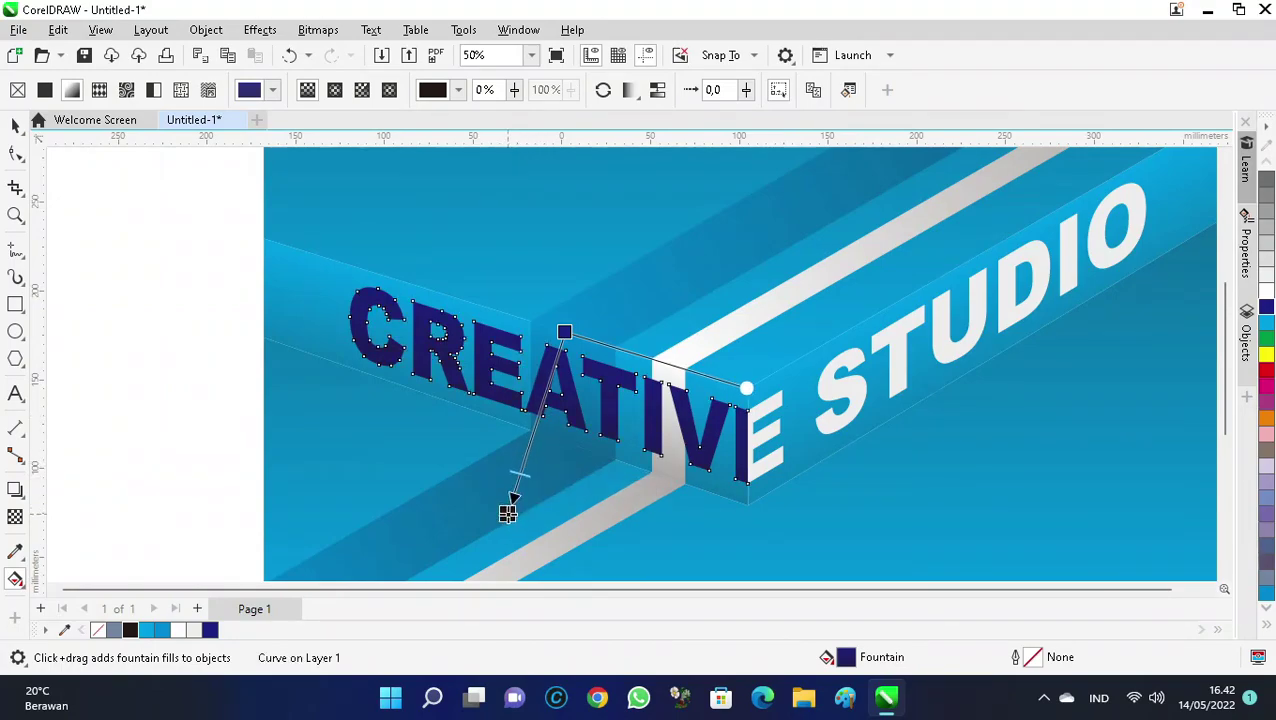
# Apply a linear fountain fill to the E STUDIO piece, from light grey at its upper edge to black beyond its lower edge.
pyautogui.scroll(-2, 726, 384)
pyautogui.scroll(1, 763, 347)
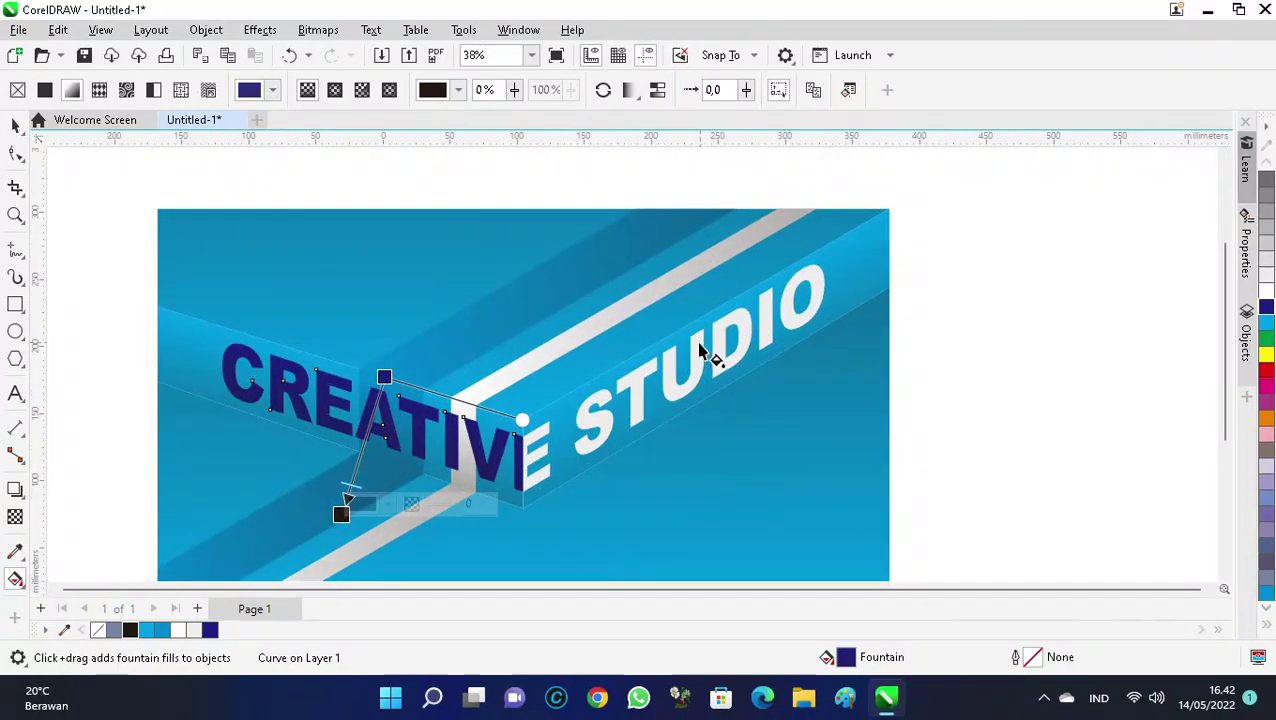
pyautogui.click(707, 390)
pyautogui.moveTo(676, 336); pyautogui.dragTo(748, 462)
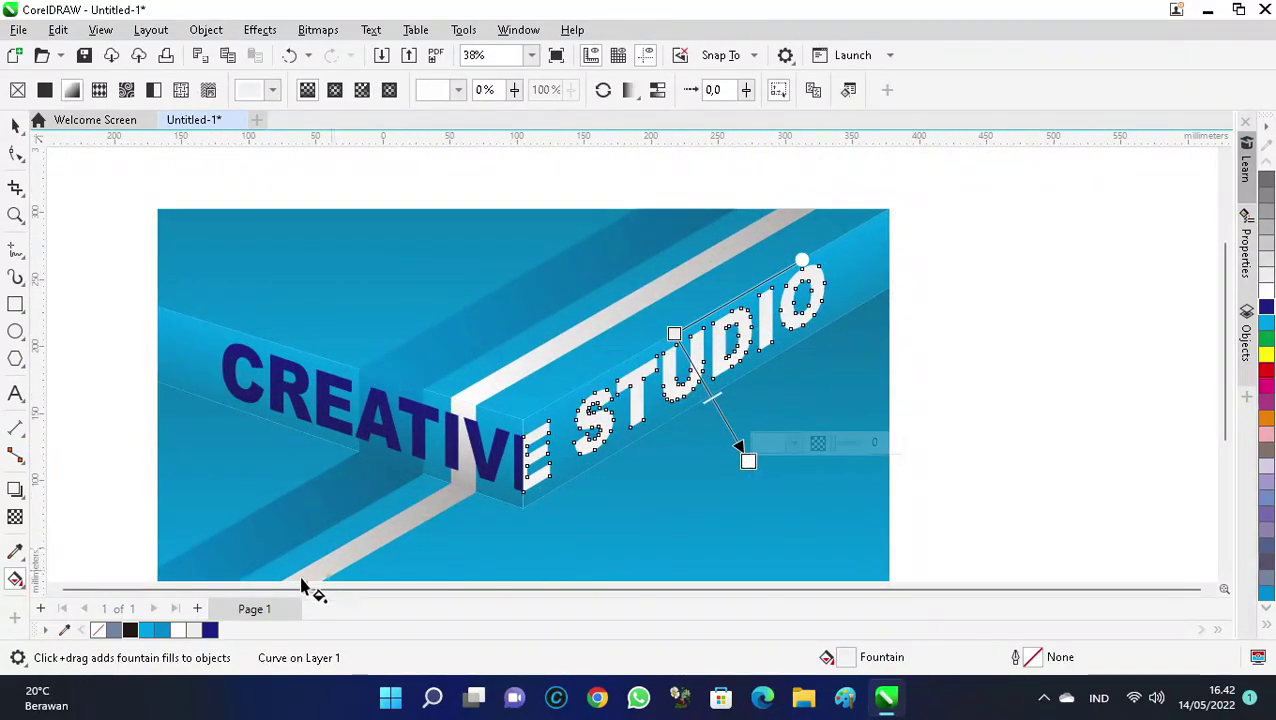
pyautogui.click(134, 628)
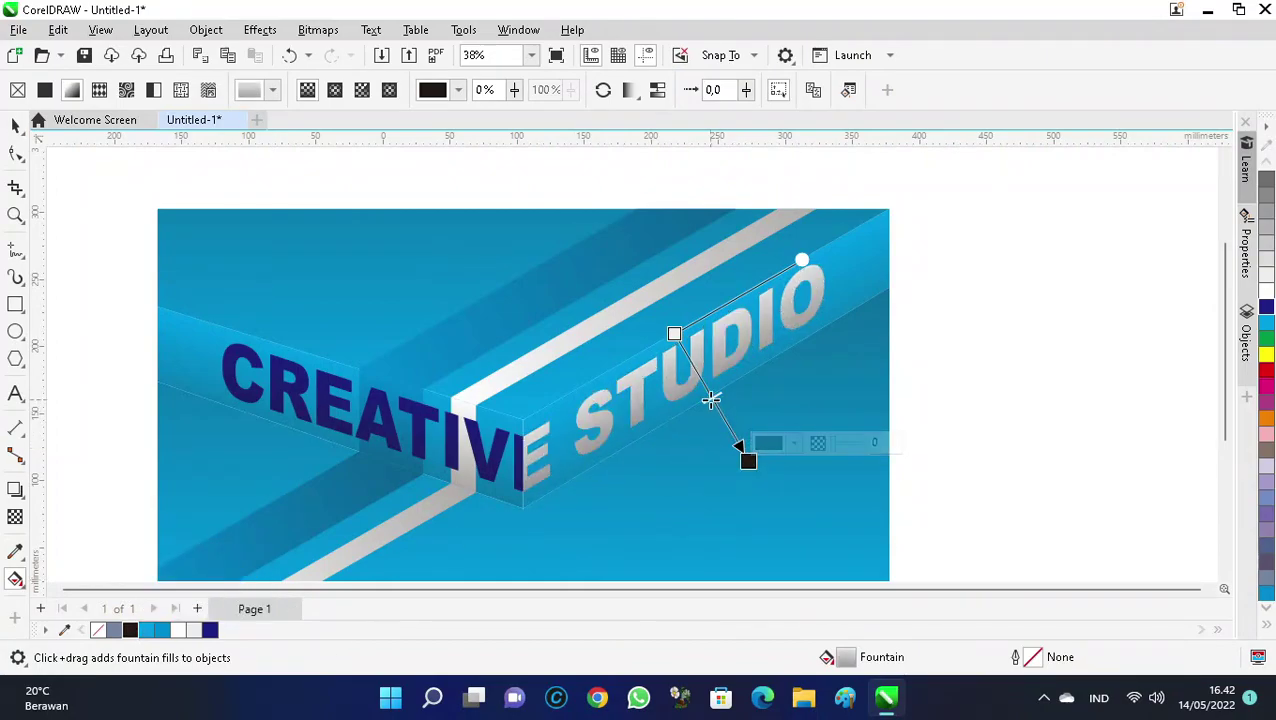
pyautogui.moveTo(748, 461); pyautogui.dragTo(756, 478)
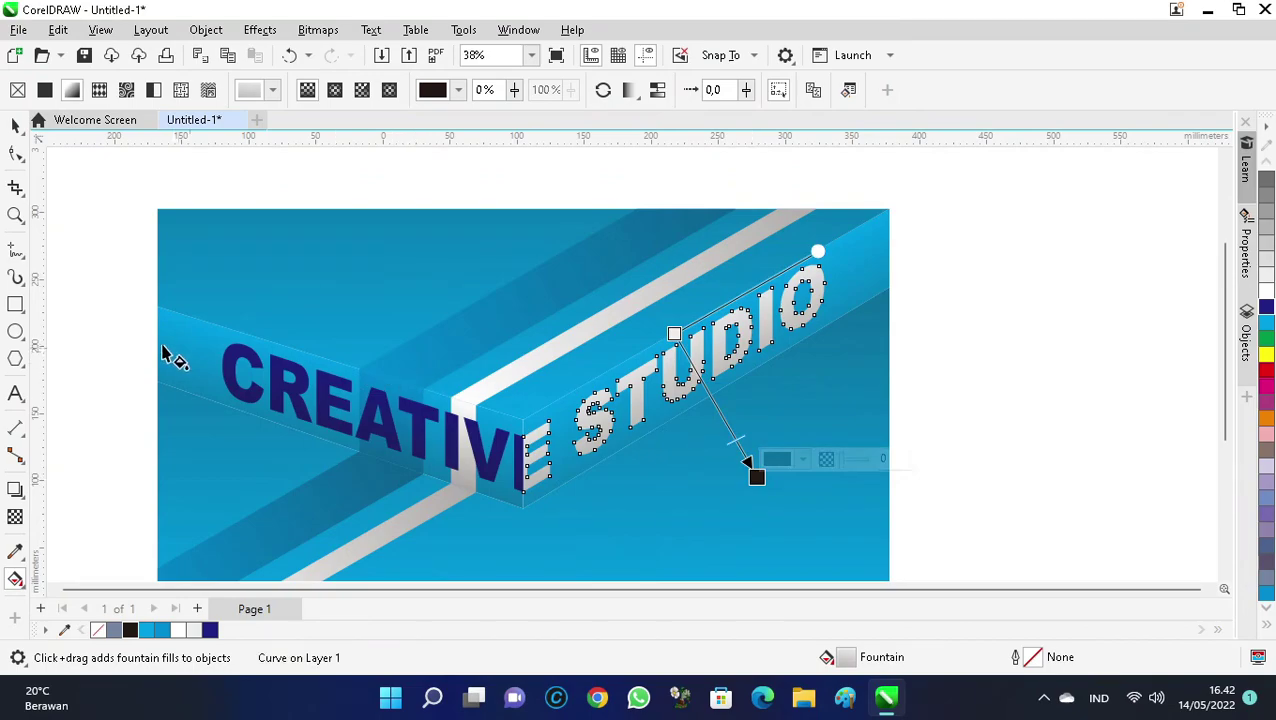
pyautogui.click(120, 333)
pyautogui.press('space')
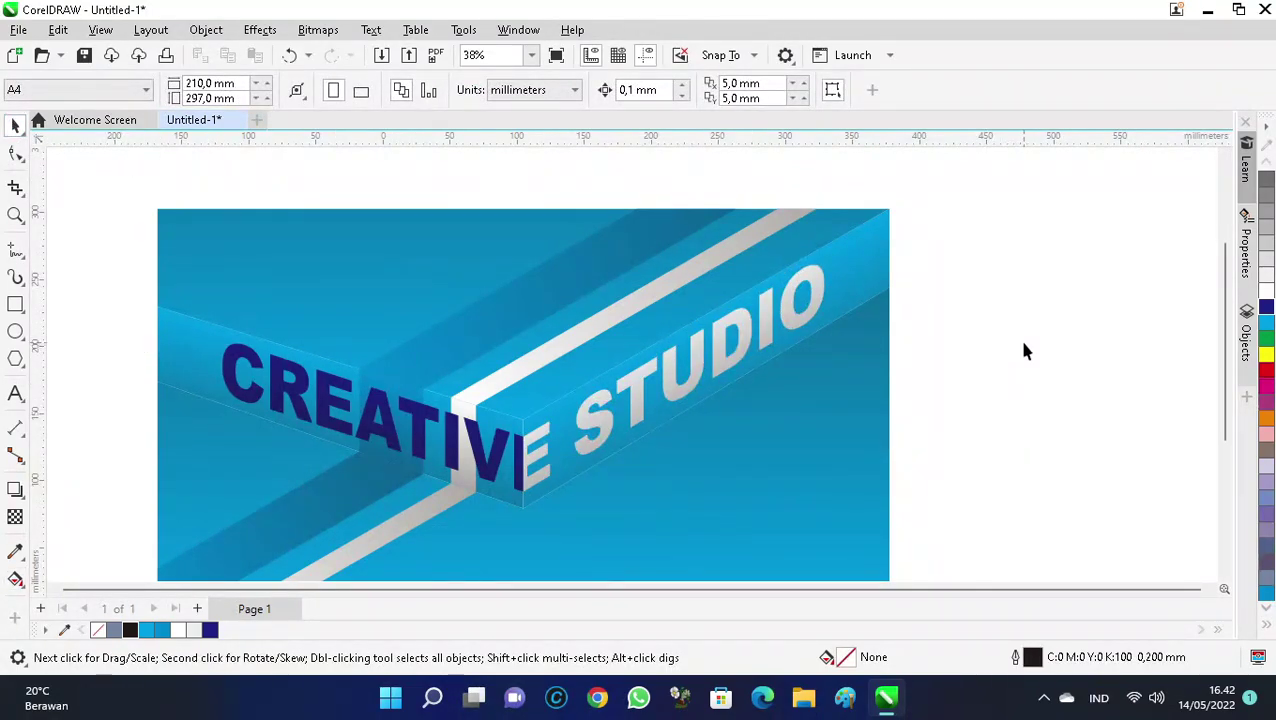
# Add the text "CS" in 24 pt Arial above the CREATIVE lettering and select it.
pyautogui.hscroll(-2, 1025, 350)
pyautogui.scroll(-1, 1025, 350)
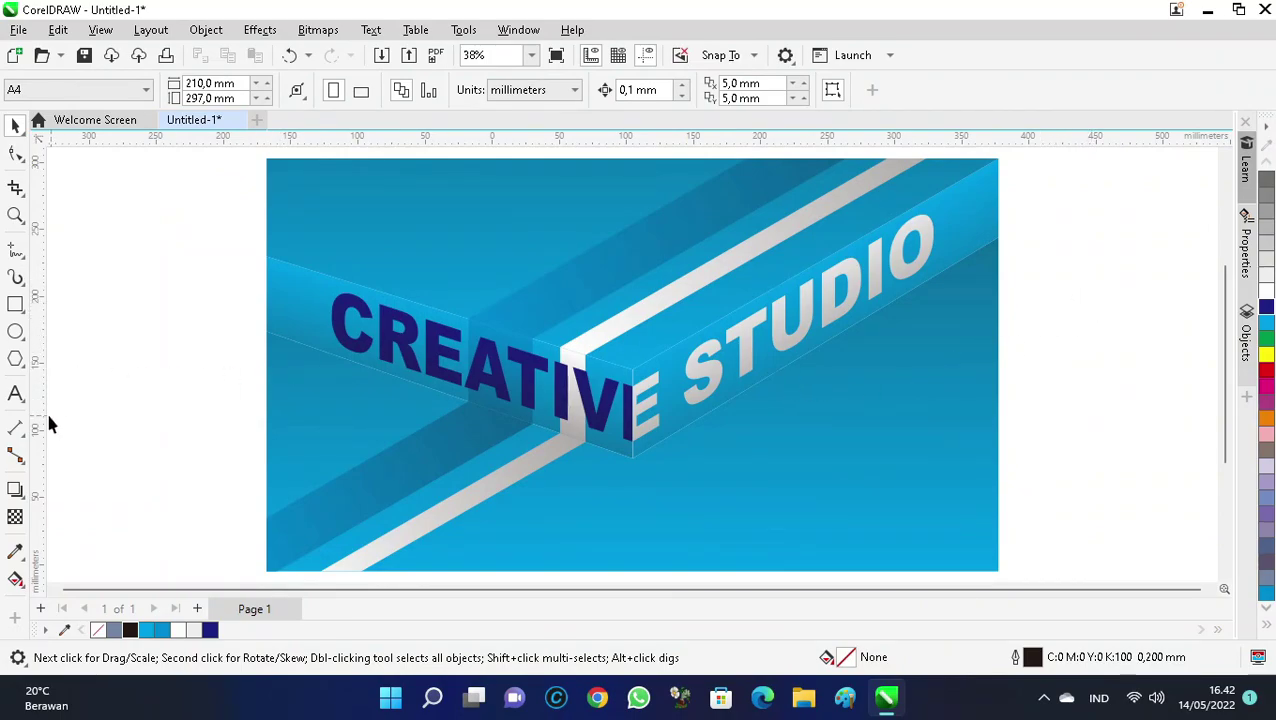
pyautogui.click(15, 395)
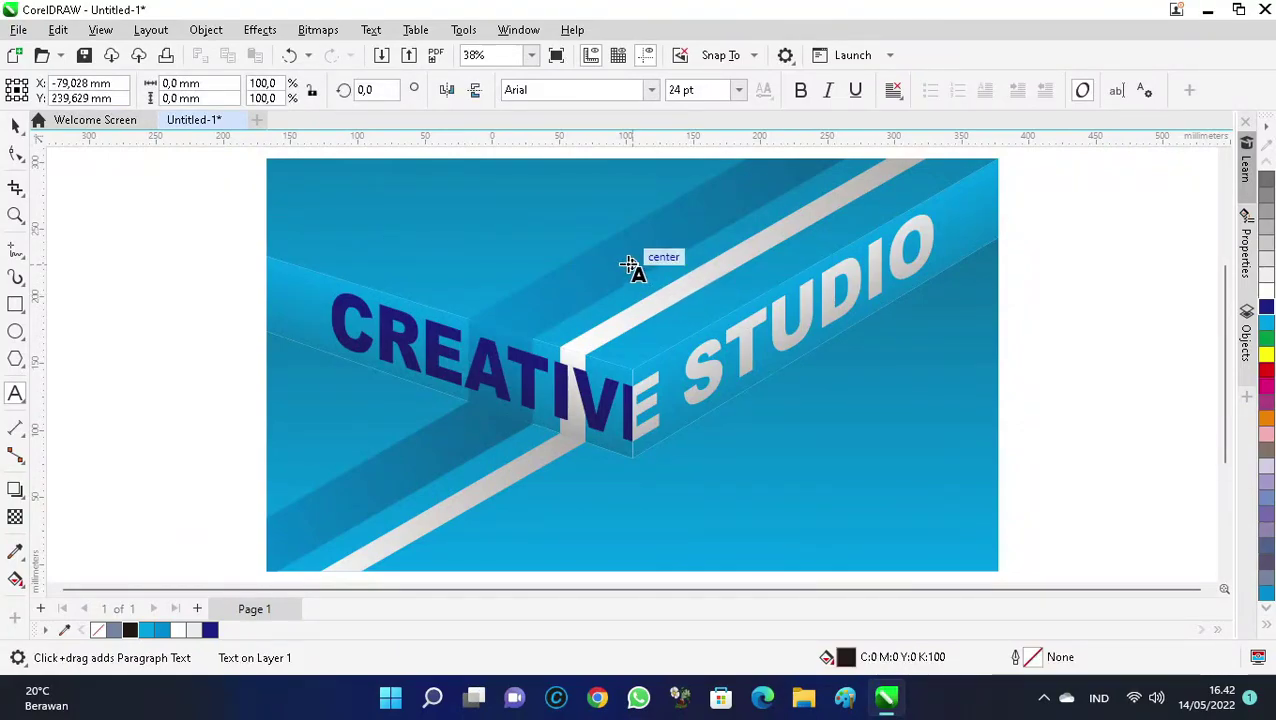
pyautogui.click(15, 125)
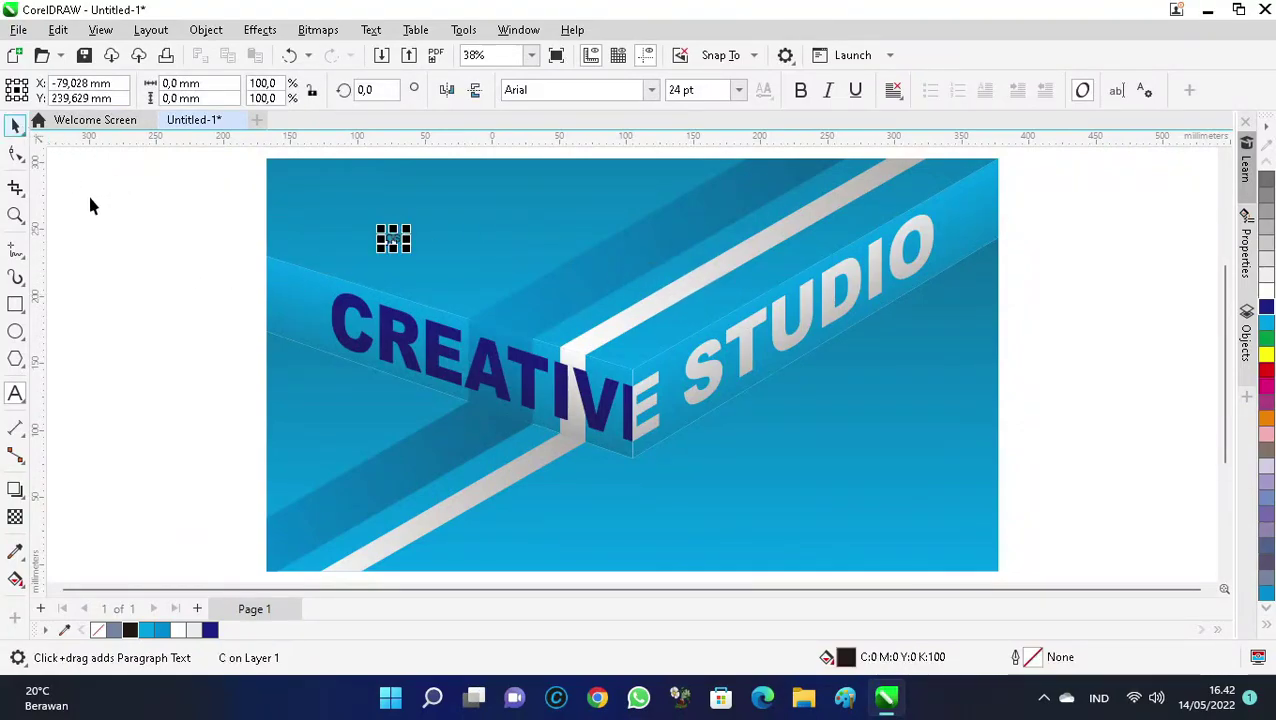
pyautogui.click(88, 197)
pyautogui.click(393, 239)
pyautogui.click(399, 248)
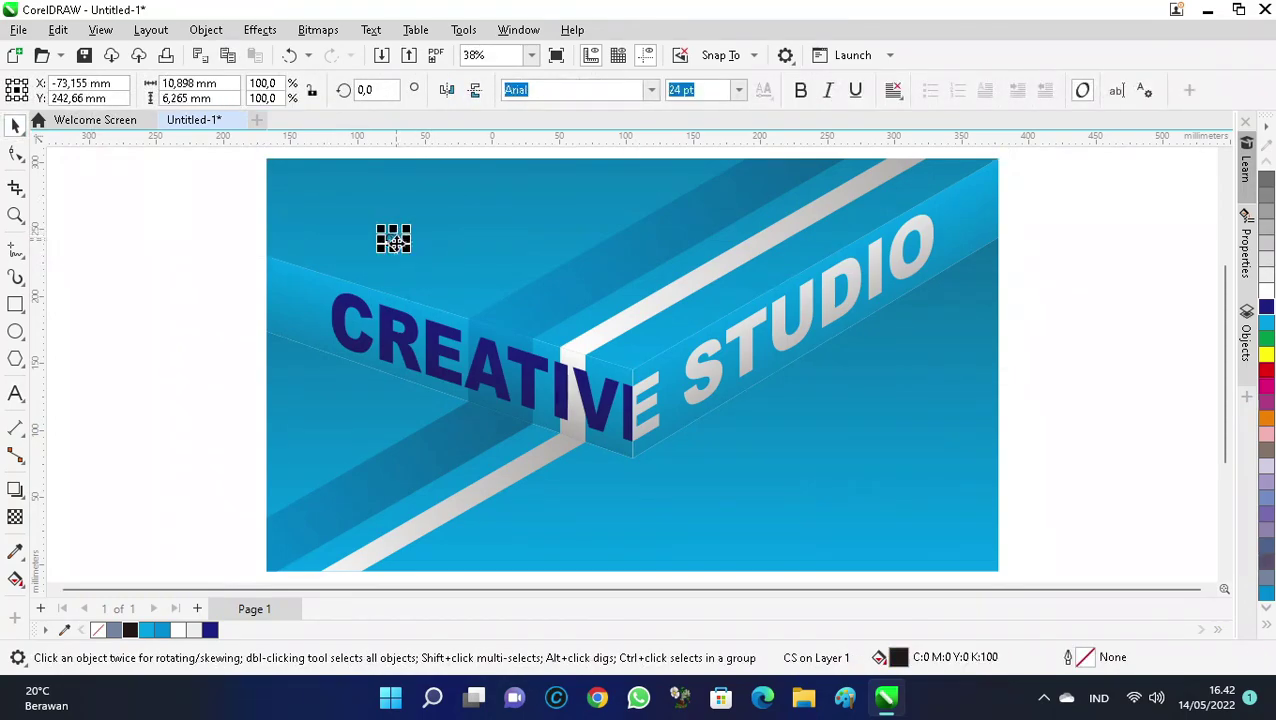
# Enlarge the CS text to about 160 by 92 mm and set its font to Arial Black.
pyautogui.moveTo(408, 251); pyautogui.dragTo(606, 366)
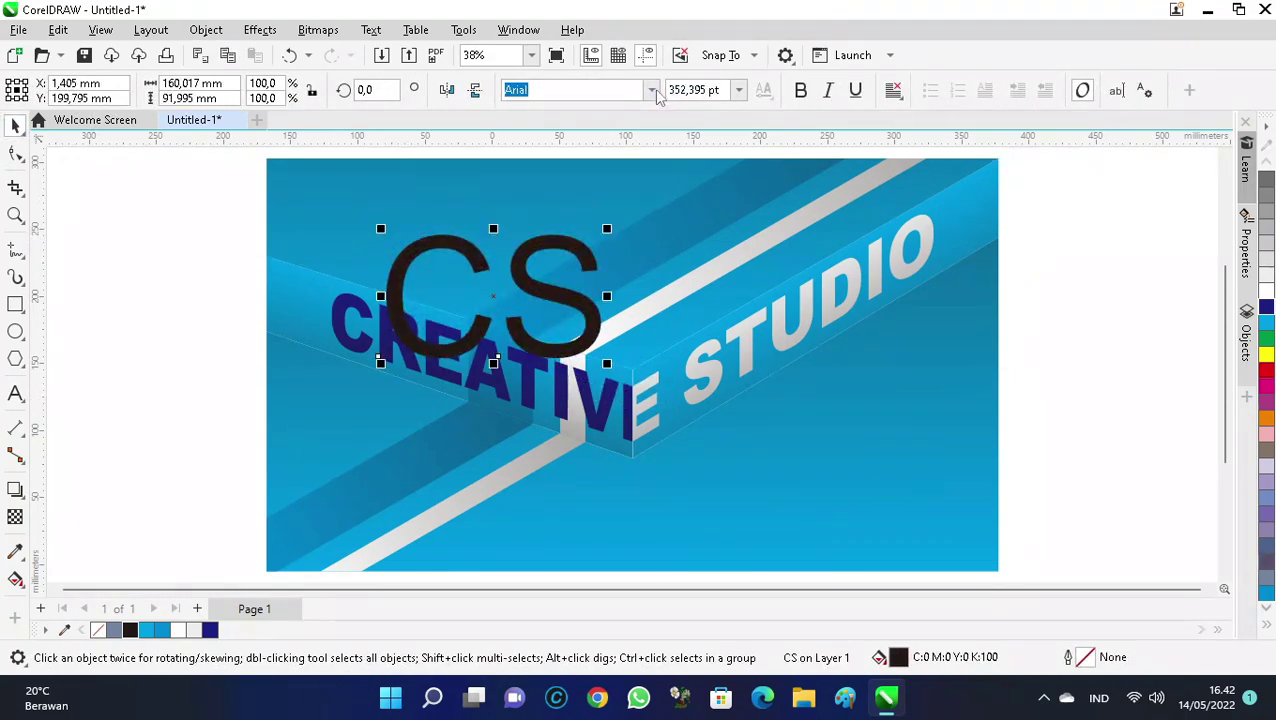
pyautogui.click(651, 90)
pyautogui.click(603, 147)
pyautogui.click(194, 359)
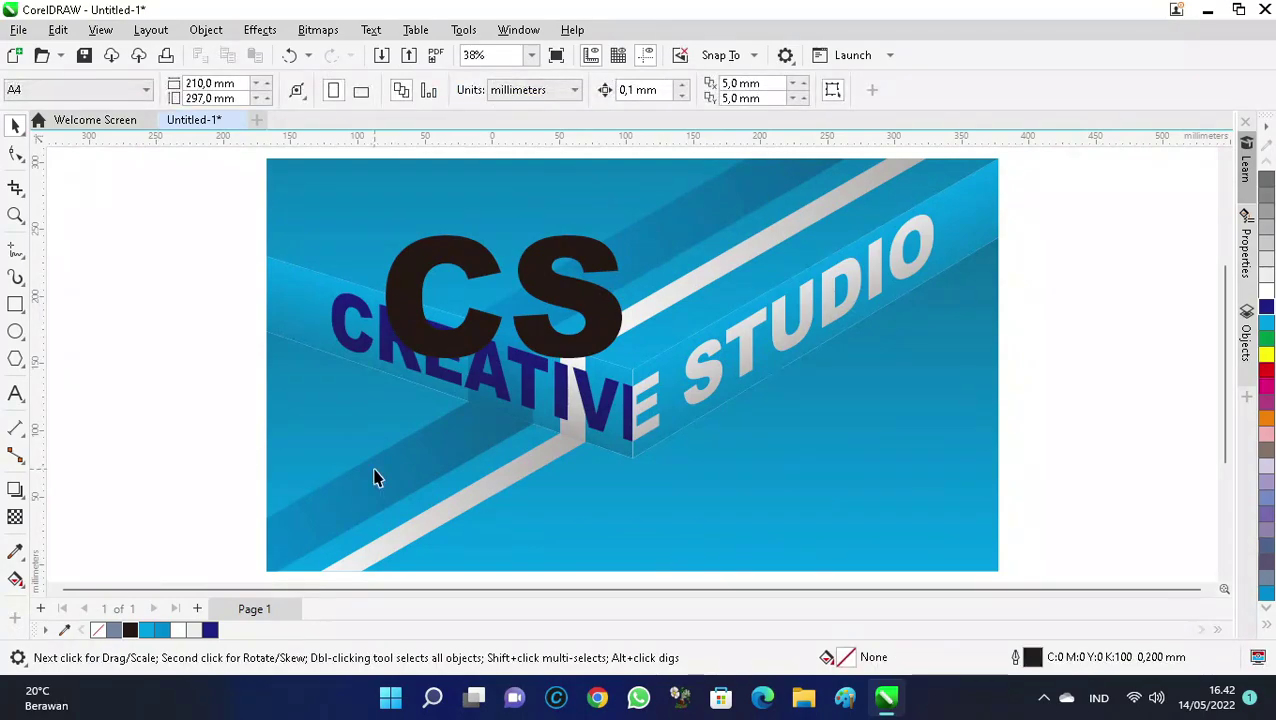
# Reduce the CS text to about 143 by 75 mm and place it above the CREATIVE lettering.
pyautogui.scroll(-1, 373, 475)
pyautogui.scroll(1, 530, 340)
pyautogui.click(487, 338)
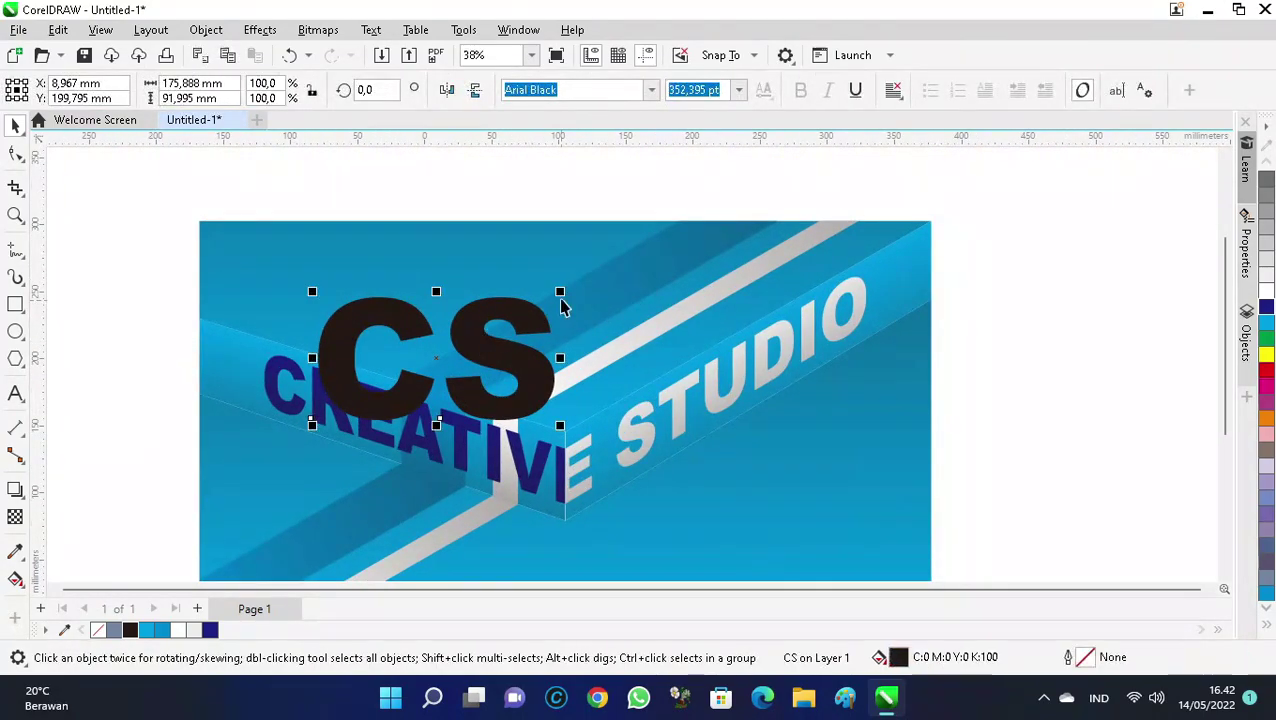
pyautogui.moveTo(560, 291); pyautogui.dragTo(531, 306)
pyautogui.moveTo(477, 344); pyautogui.dragTo(561, 321)
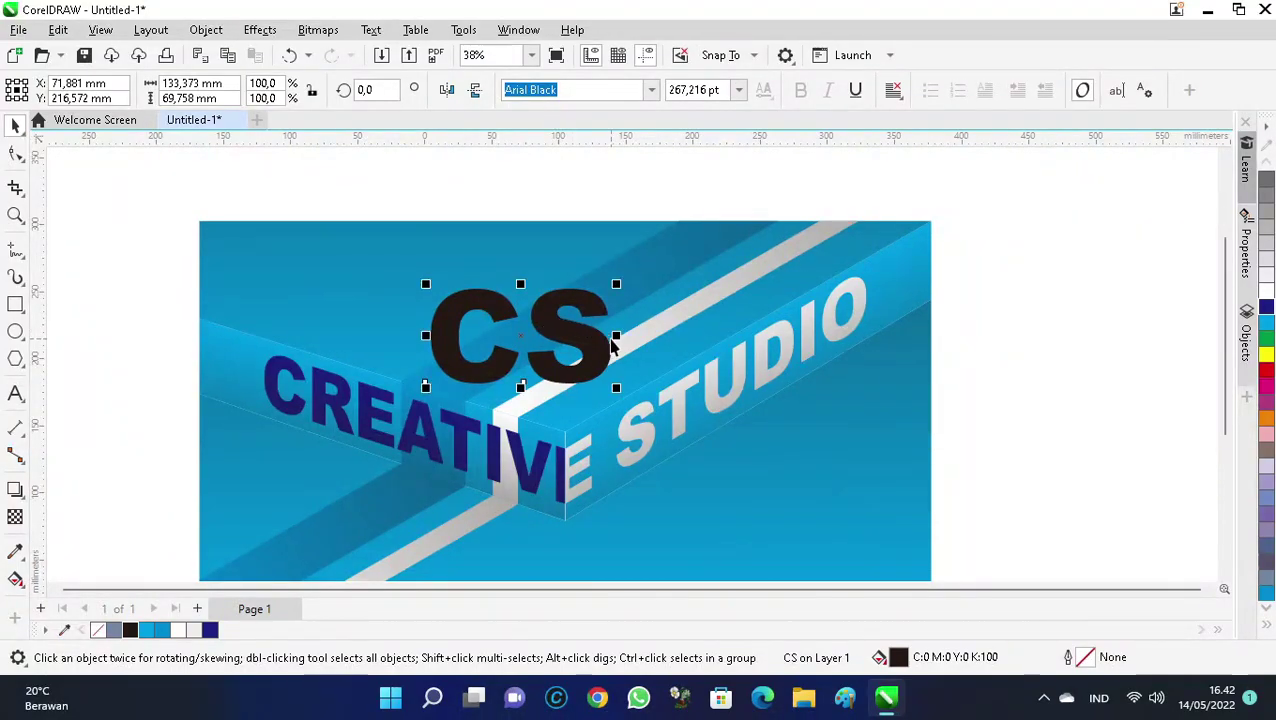
pyautogui.moveTo(622, 284); pyautogui.dragTo(632, 270)
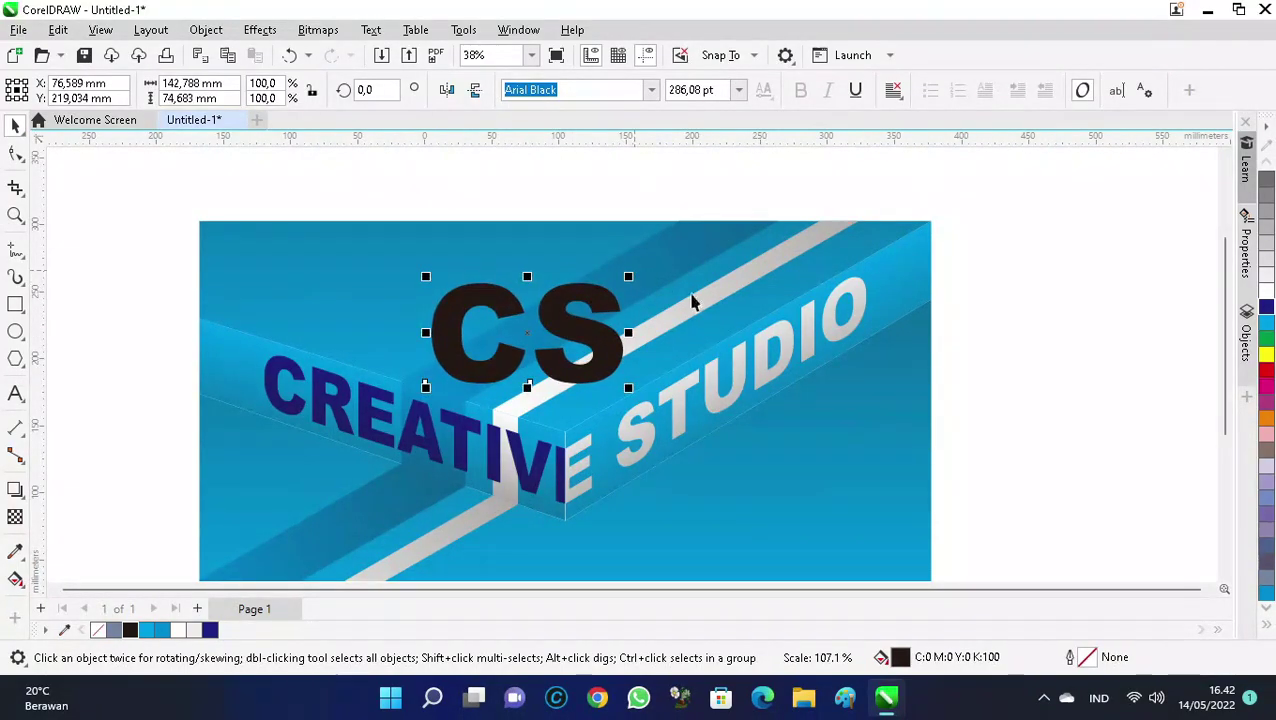
# Move the CS text onto the empty area left of the artwork and convert it to curves.
pyautogui.scroll(-2, 627, 245)
pyautogui.scroll(1, 83, 288)
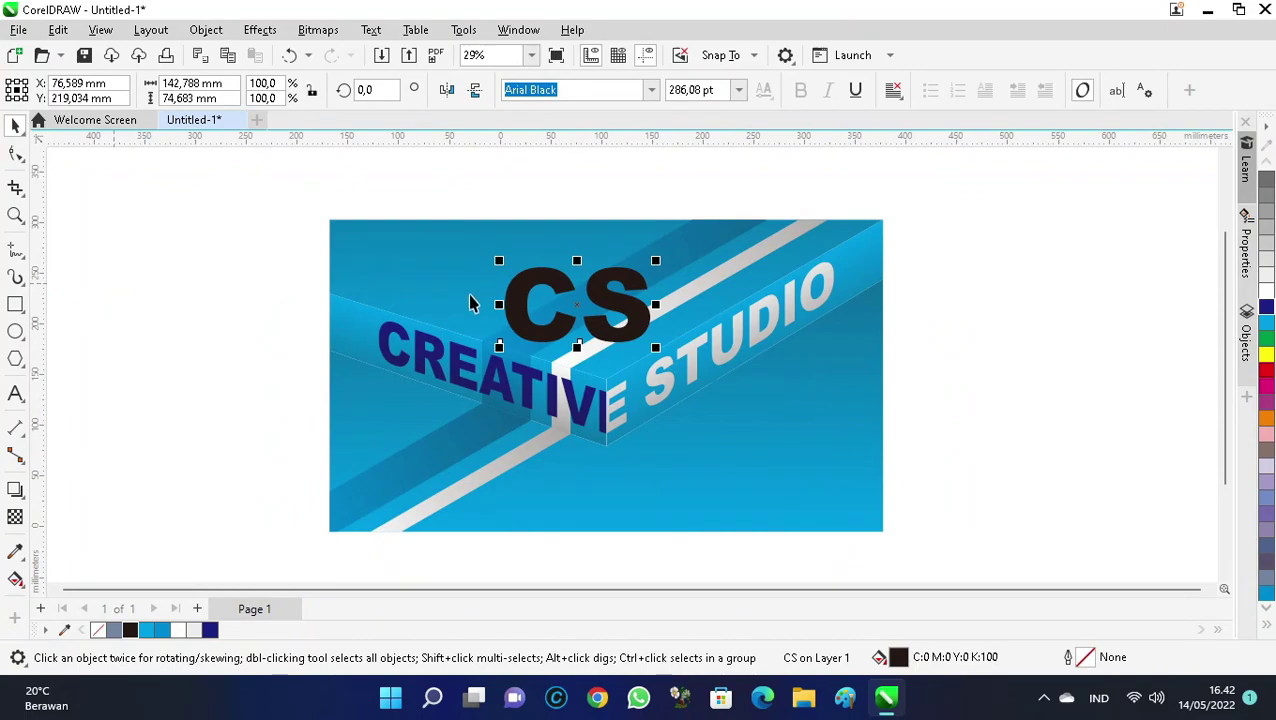
pyautogui.moveTo(579, 300); pyautogui.dragTo(192, 323)
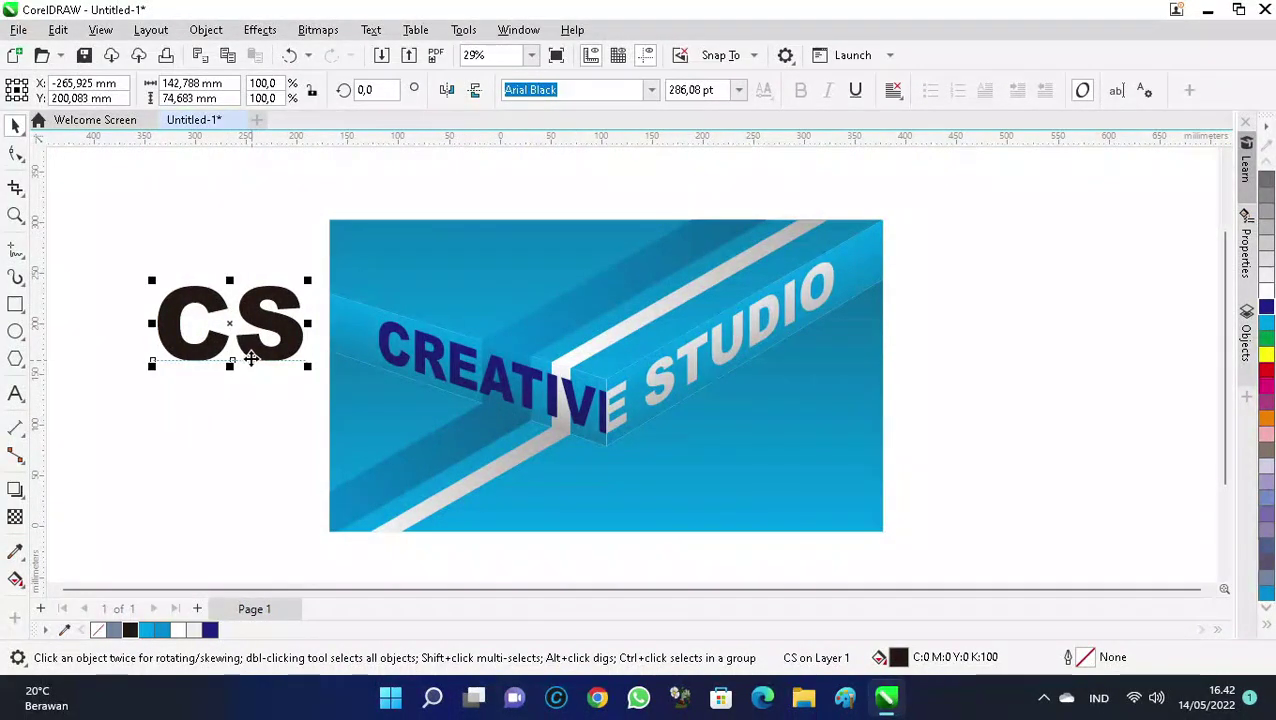
pyautogui.hotkey('ctrl', 'q')
# Draw an unfilled rectangle about 97 by 65 mm just above the CS lettering.
pyautogui.click(15, 304)
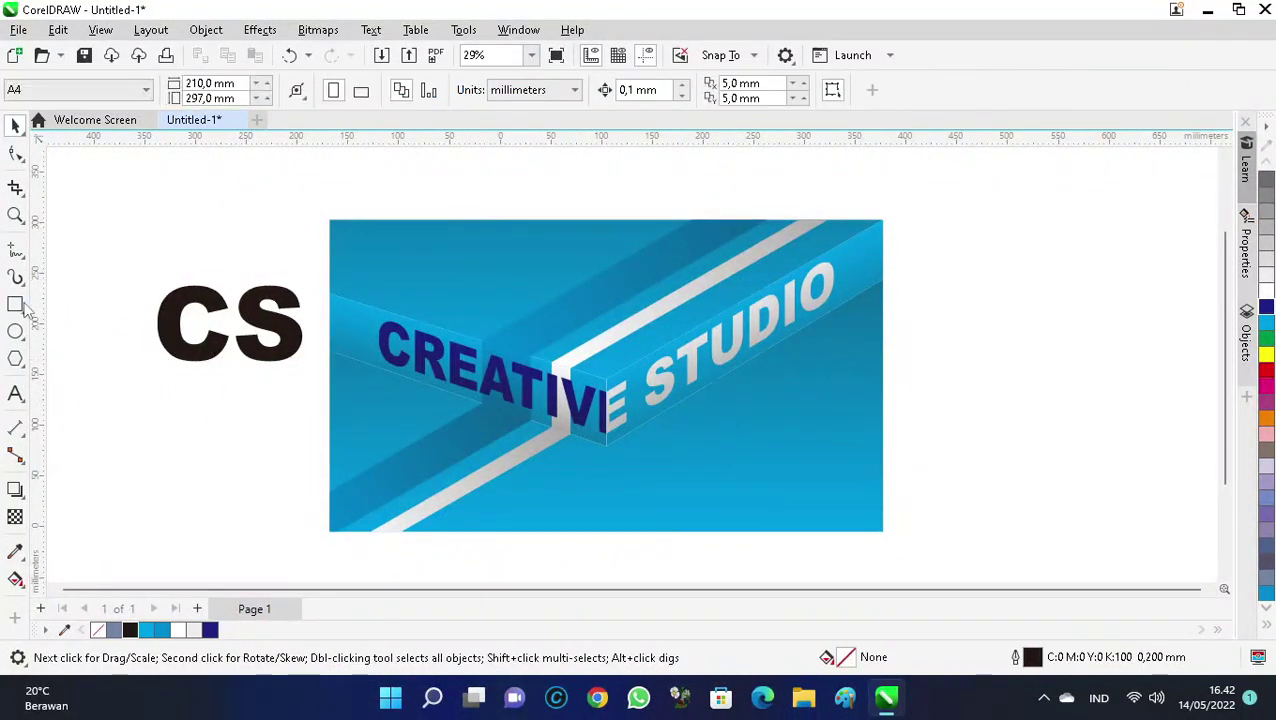
pyautogui.moveTo(134, 213); pyautogui.dragTo(236, 280)
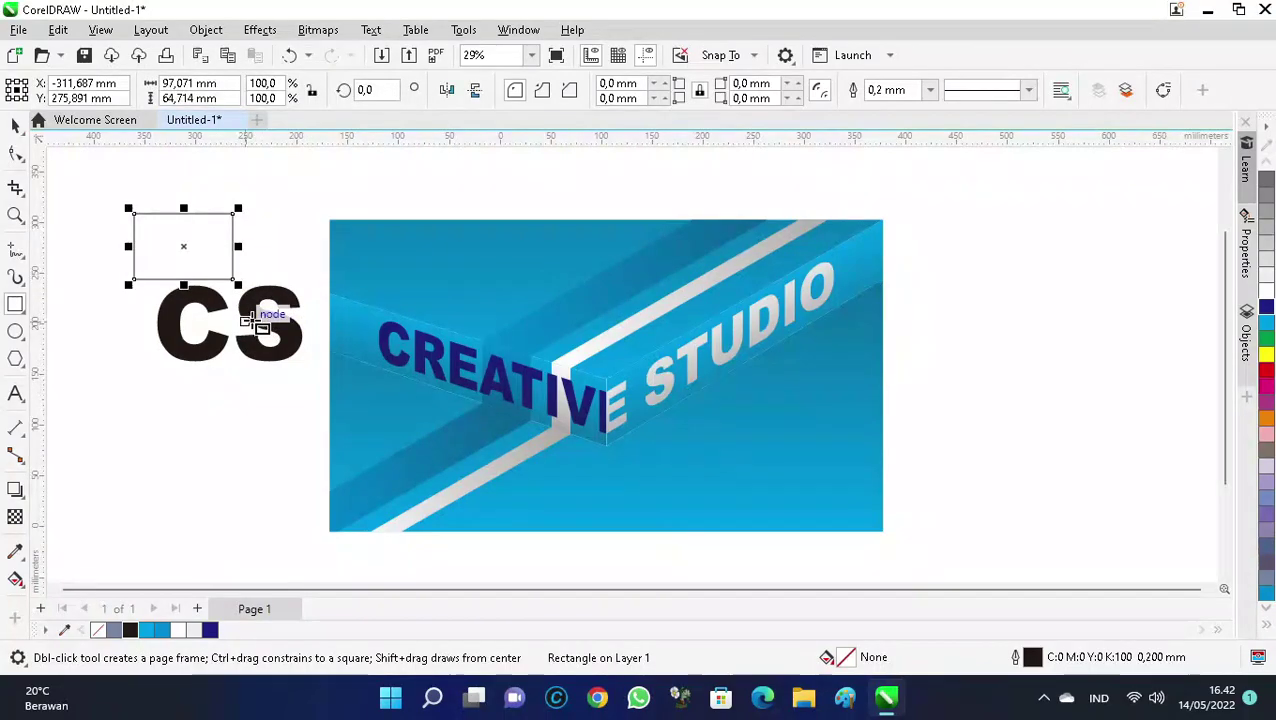
pyautogui.press('space')
# Set the rectangle's height to 74,683 mm to match the CS lettering and centre it on the letters.
pyautogui.click(250, 320)
pyautogui.click(190, 83)
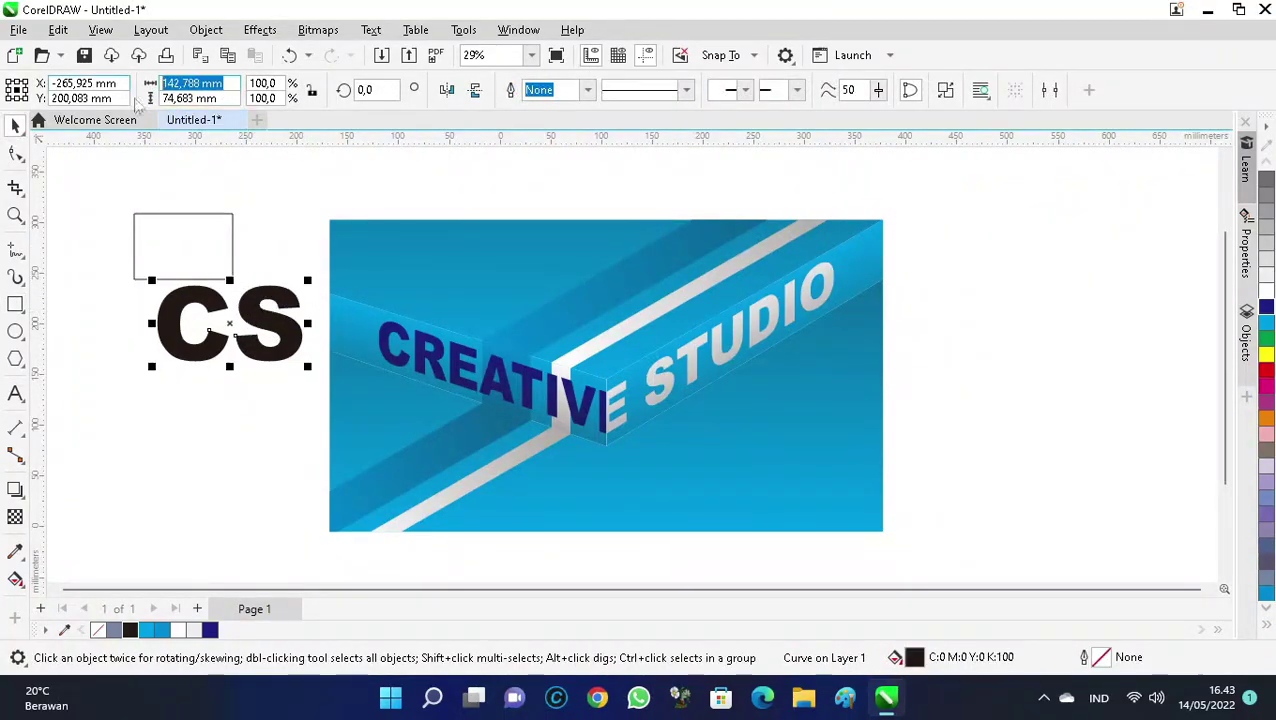
pyautogui.click(200, 234)
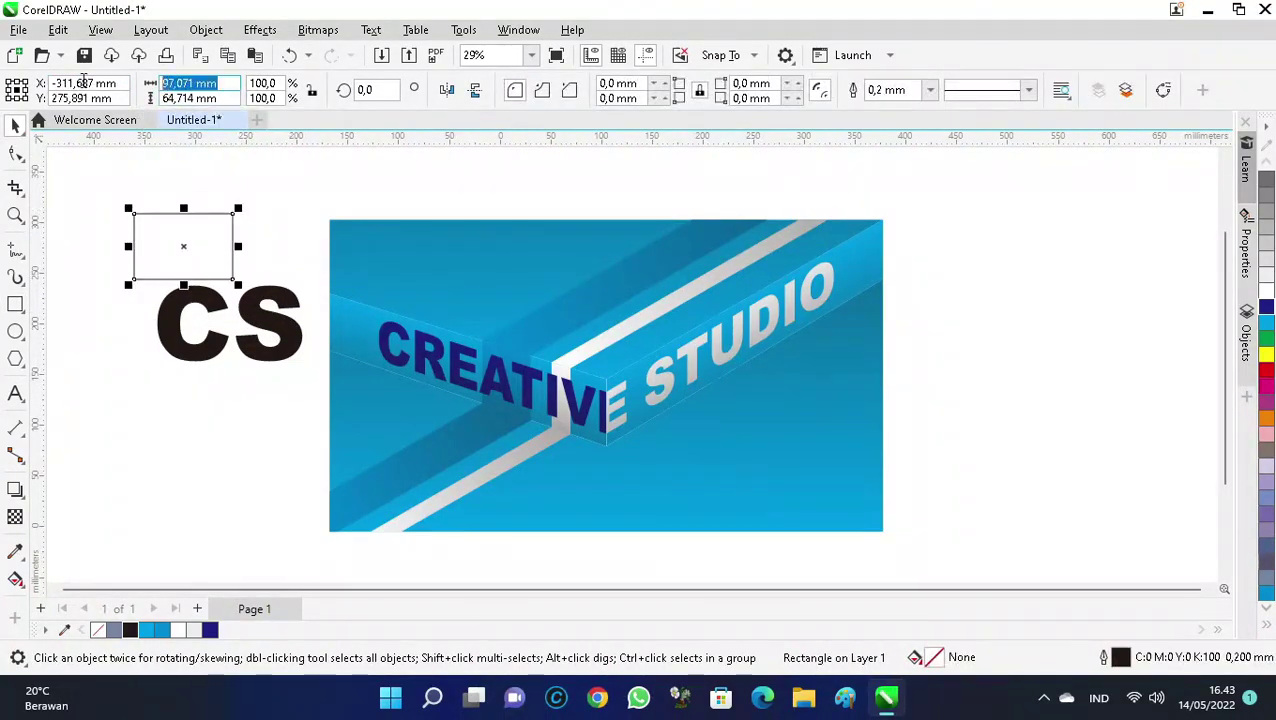
pyautogui.click(252, 318)
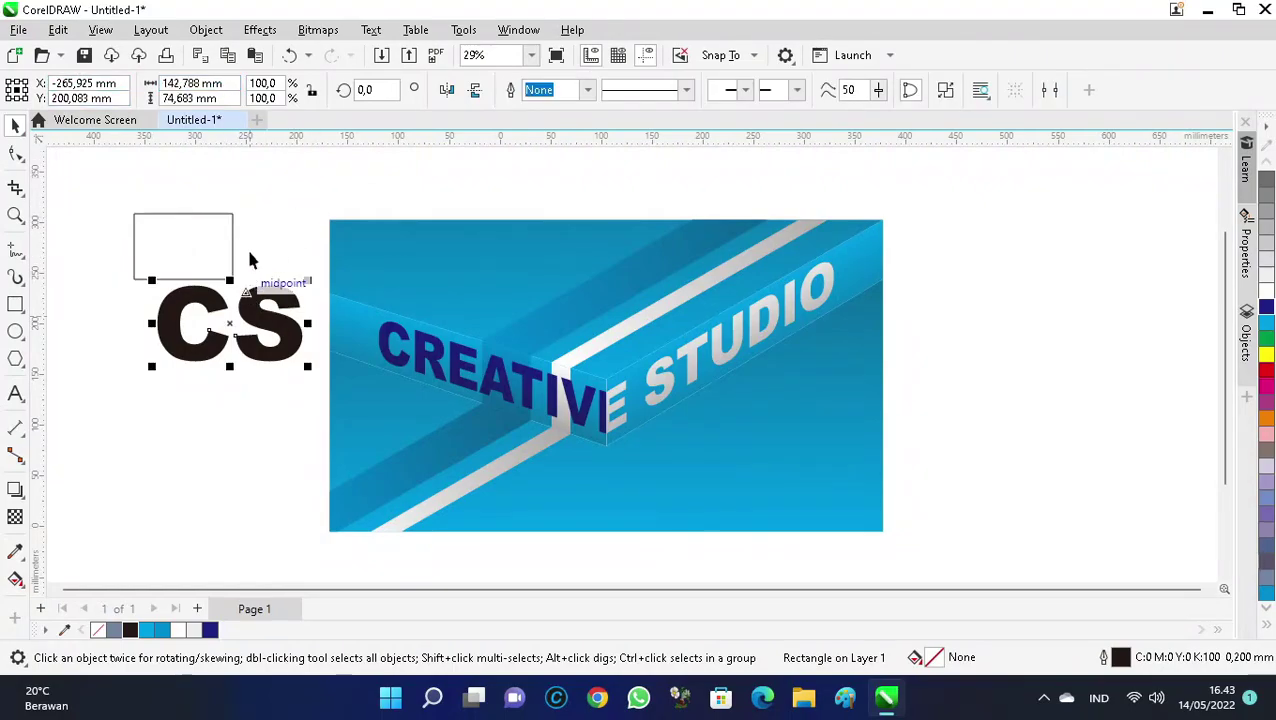
pyautogui.click(190, 98)
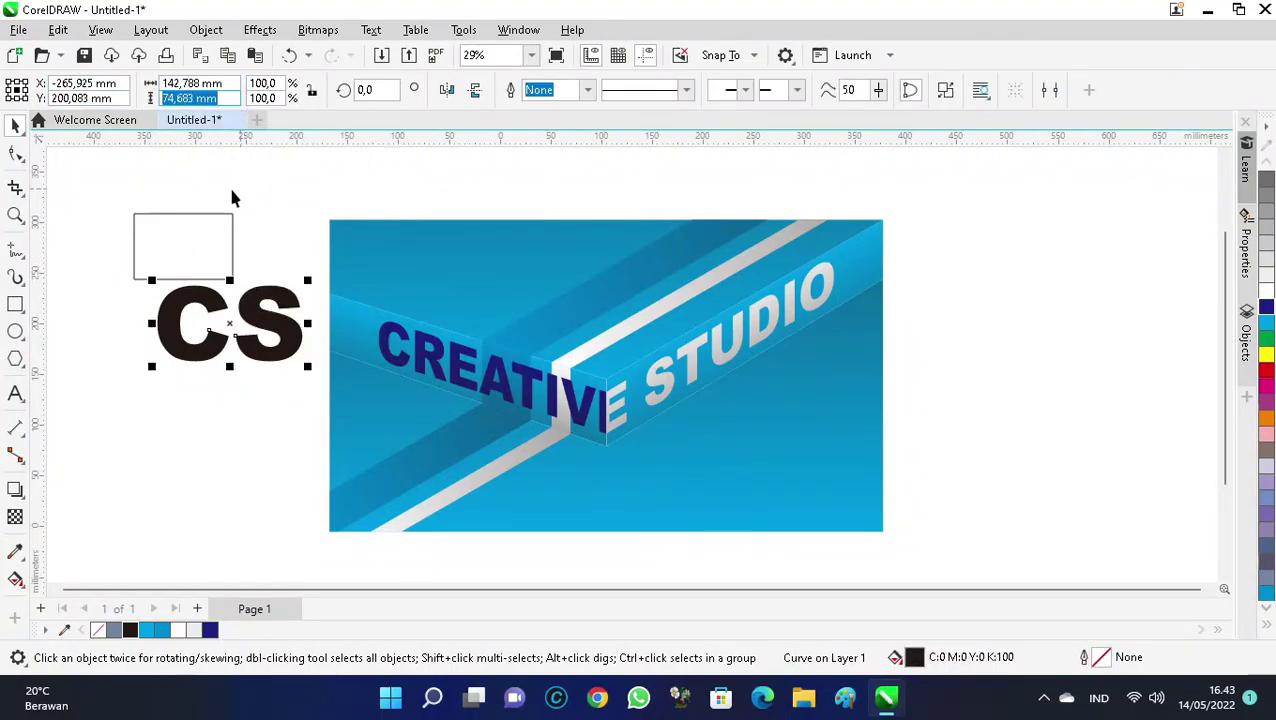
pyautogui.click(197, 232)
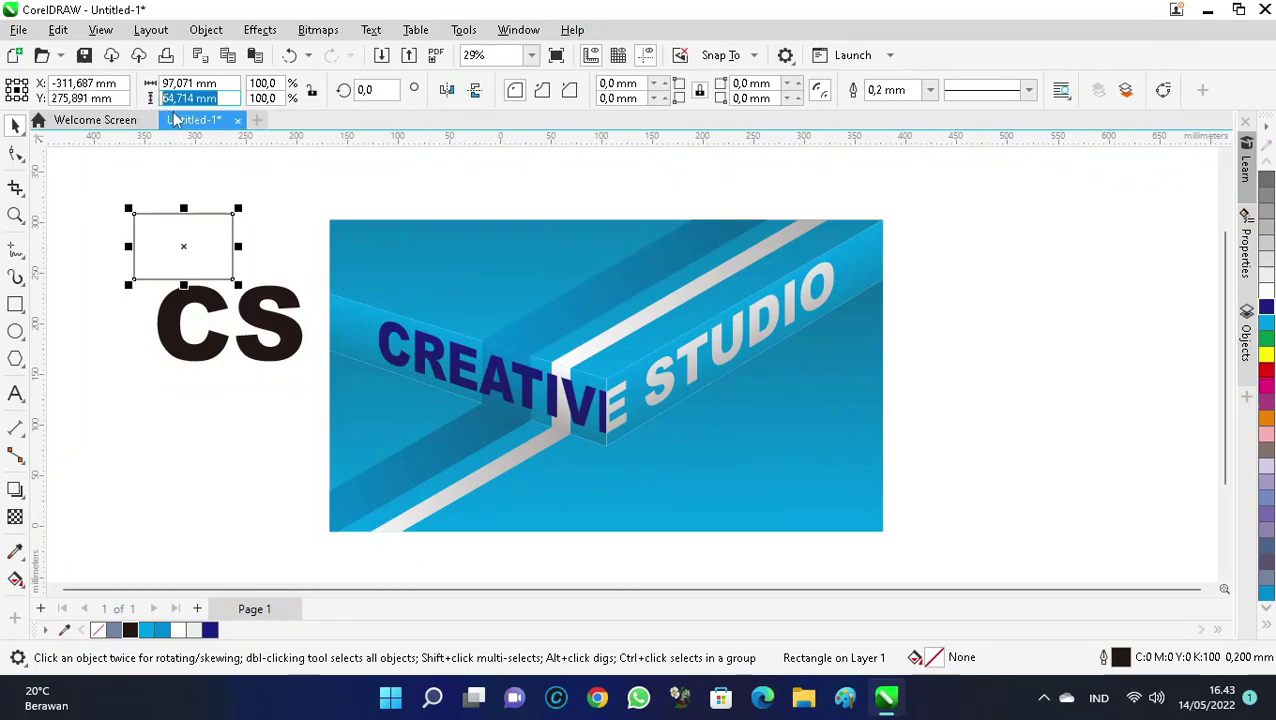
pyautogui.keyDown('shift'); pyautogui.click(274, 325); pyautogui.keyUp('shift')
pyautogui.hotkey('ctrl', 'z')
pyautogui.click(256, 217)
# Copy the CS lettering's width to the rectangle, setting it to 142,788 mm so it frames the letters.
pyautogui.click(168, 292)
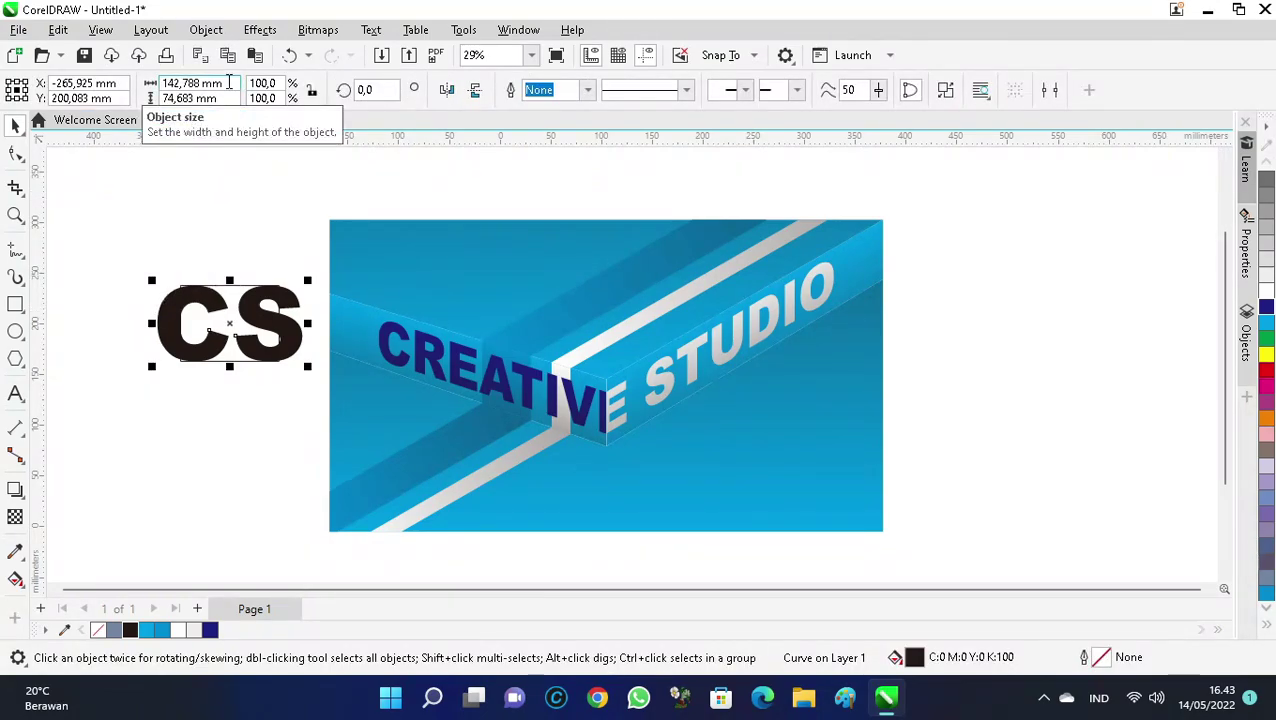
pyautogui.click(175, 83)
pyautogui.hotkey('ctrl', 'c')
pyautogui.click(245, 310)
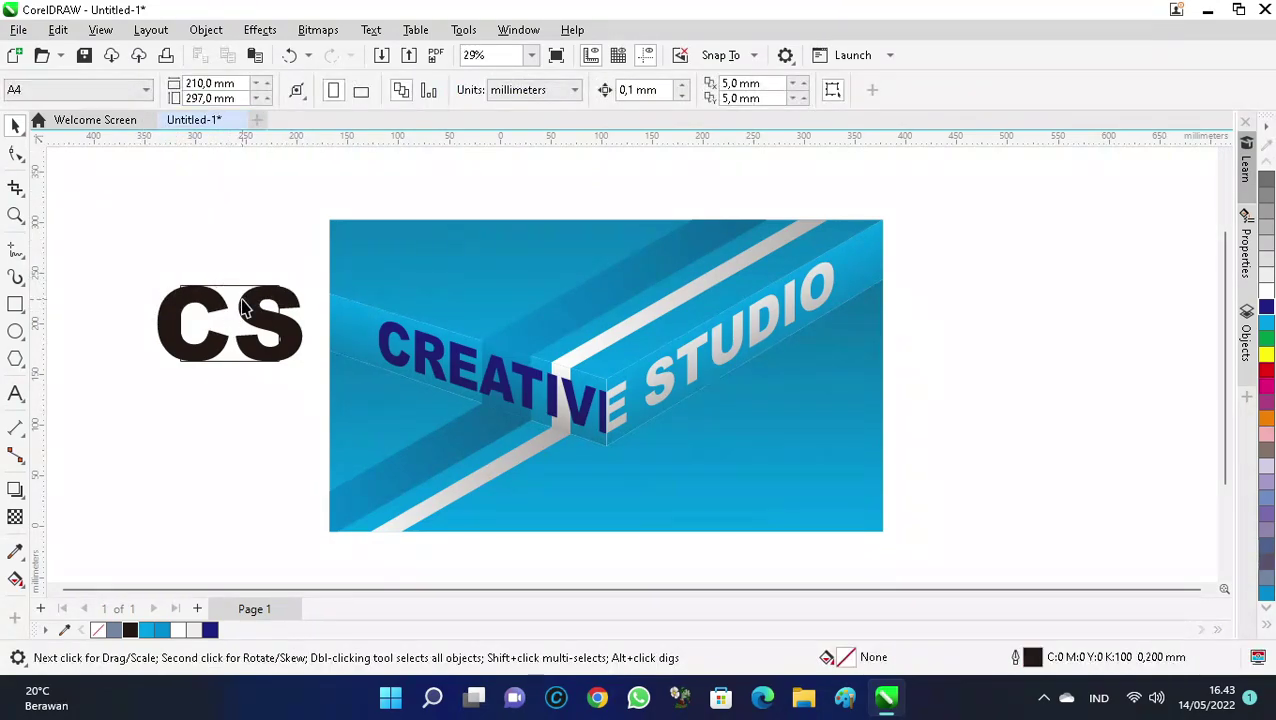
pyautogui.click(227, 93)
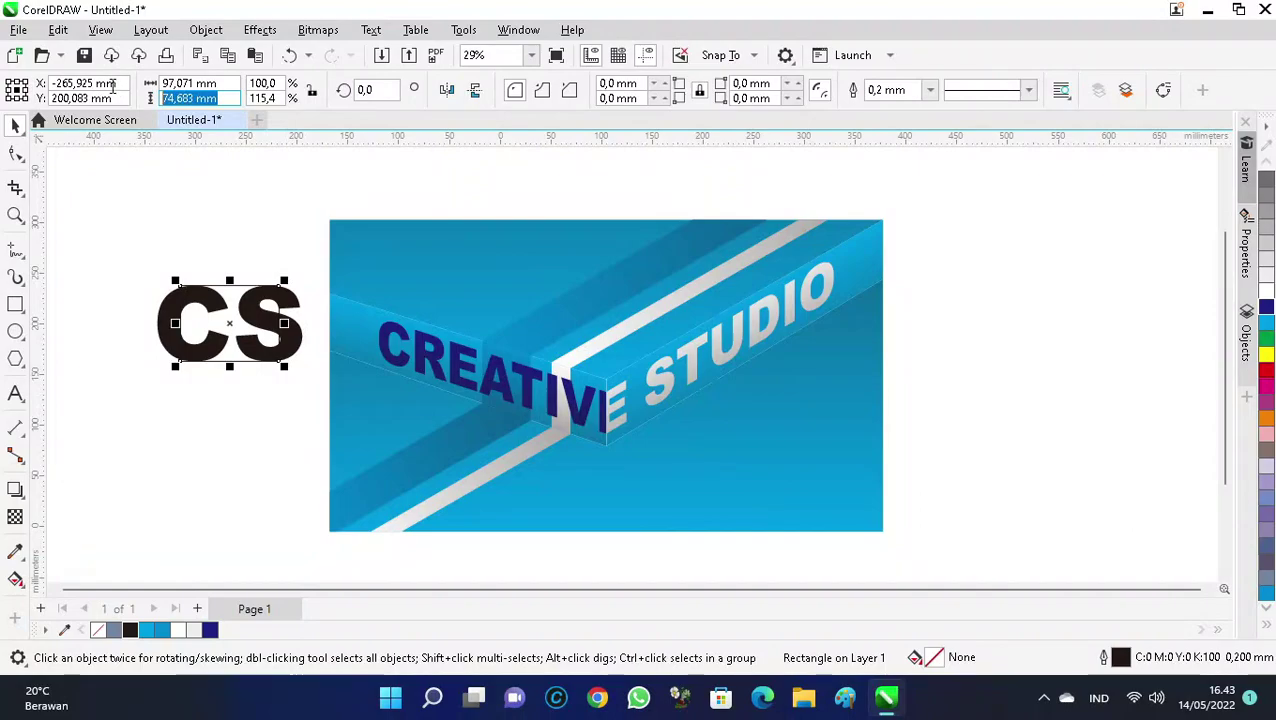
pyautogui.click(212, 83)
pyautogui.hotkey('ctrl', 'v')
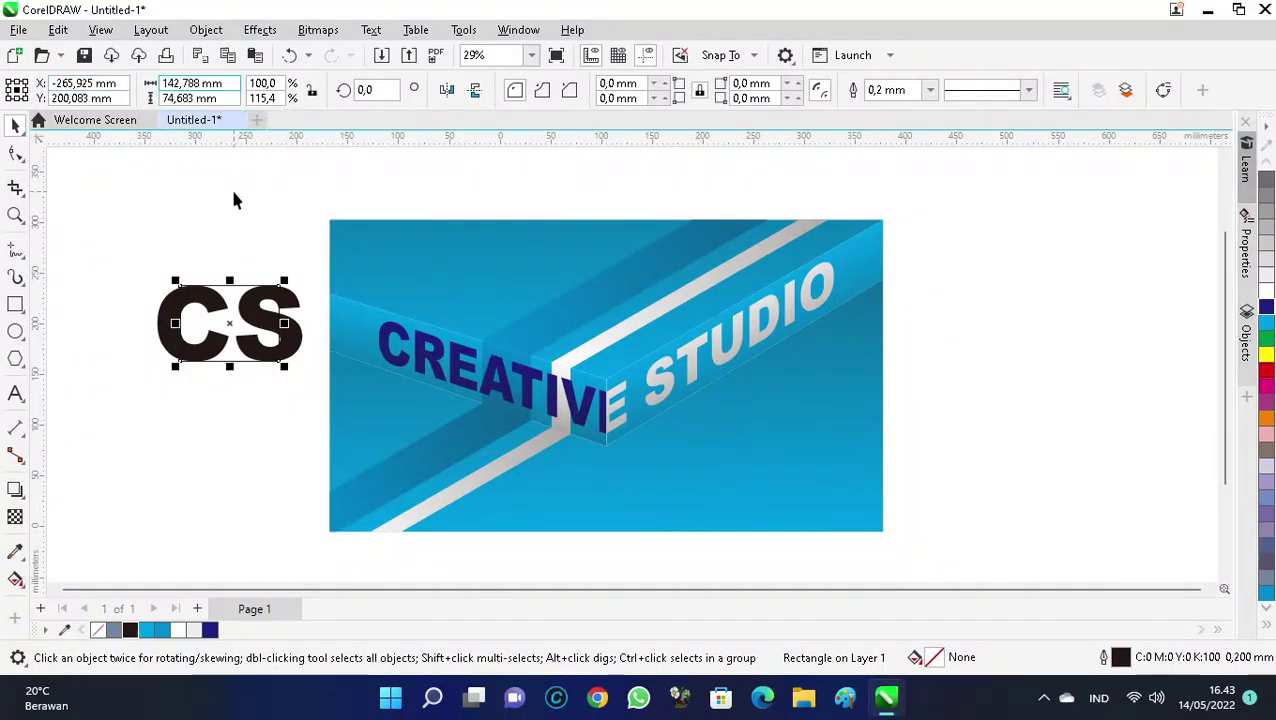
pyautogui.click(168, 270)
# Group the CS lettering with its rectangle and place the group's lower-right corner on the upper corner of the band's fold.
pyautogui.scroll(2, 115, 316)
pyautogui.moveTo(137, 216); pyautogui.dragTo(450, 412)
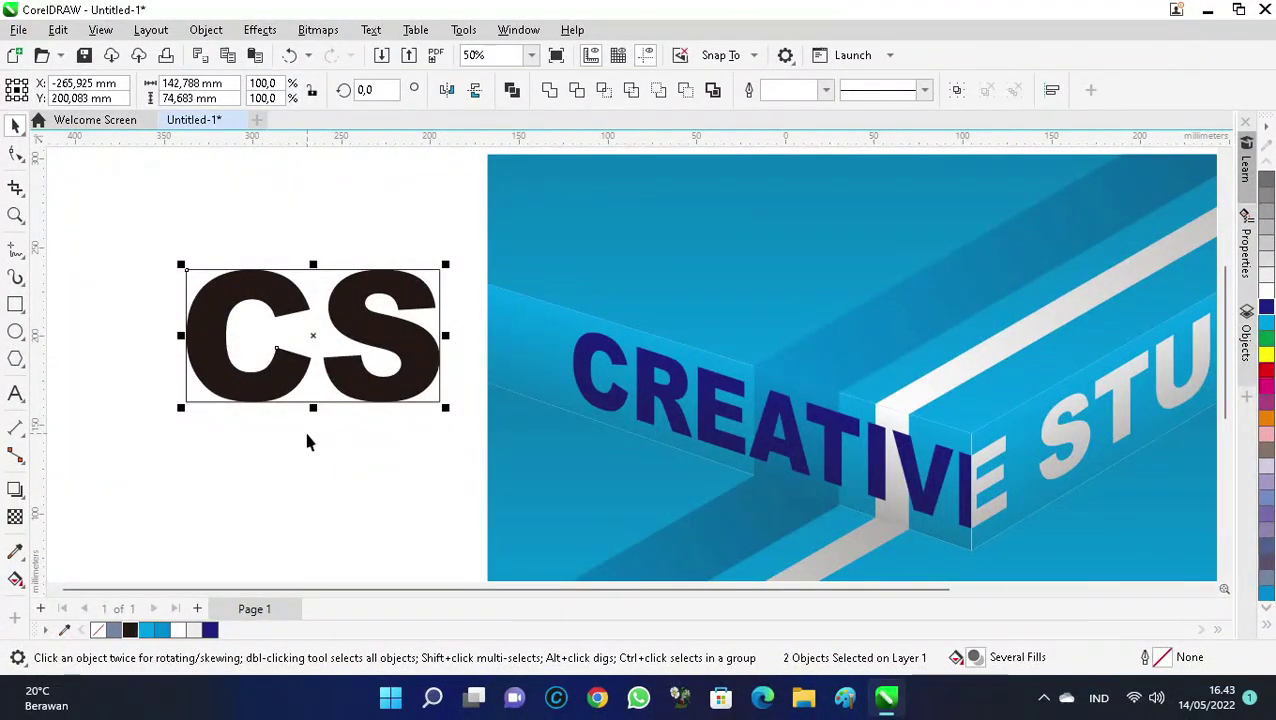
pyautogui.hotkey('ctrl', 'g')
pyautogui.scroll(-1, 113, 199)
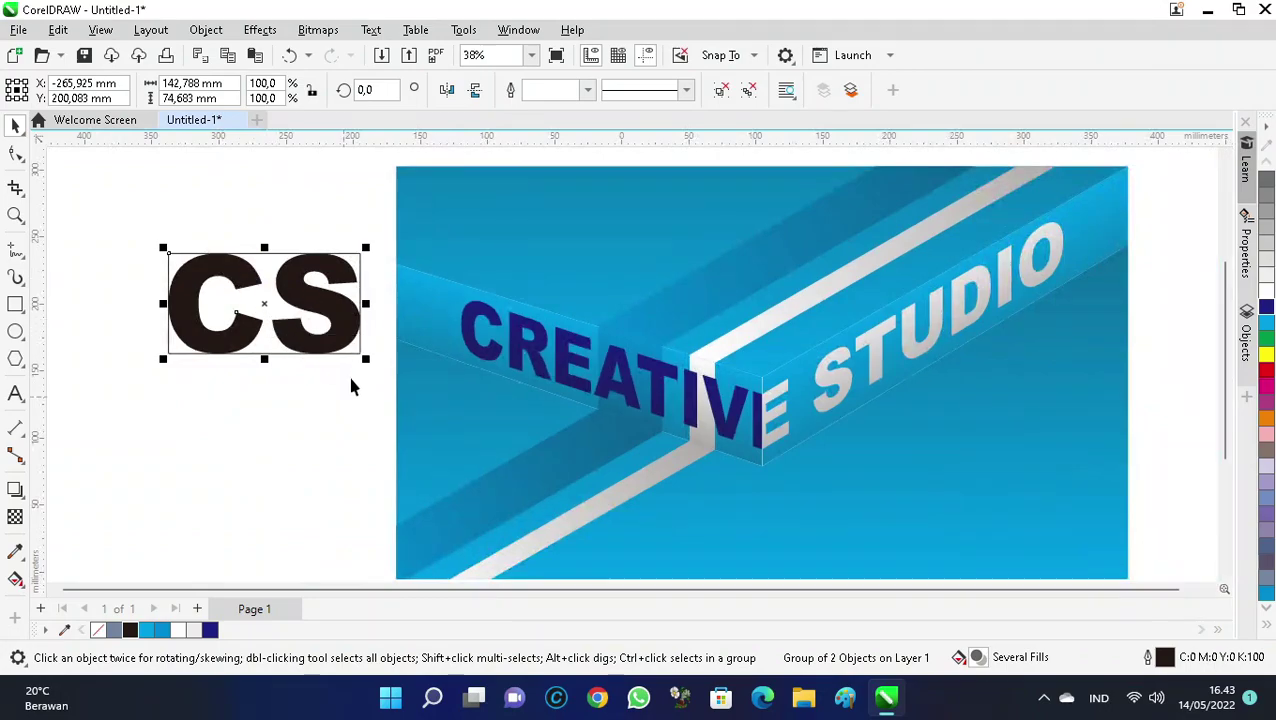
pyautogui.moveTo(360, 355); pyautogui.dragTo(478, 390)
pyautogui.moveTo(776, 335); pyautogui.dragTo(765, 385)
pyautogui.scroll(-2, 452, 405)
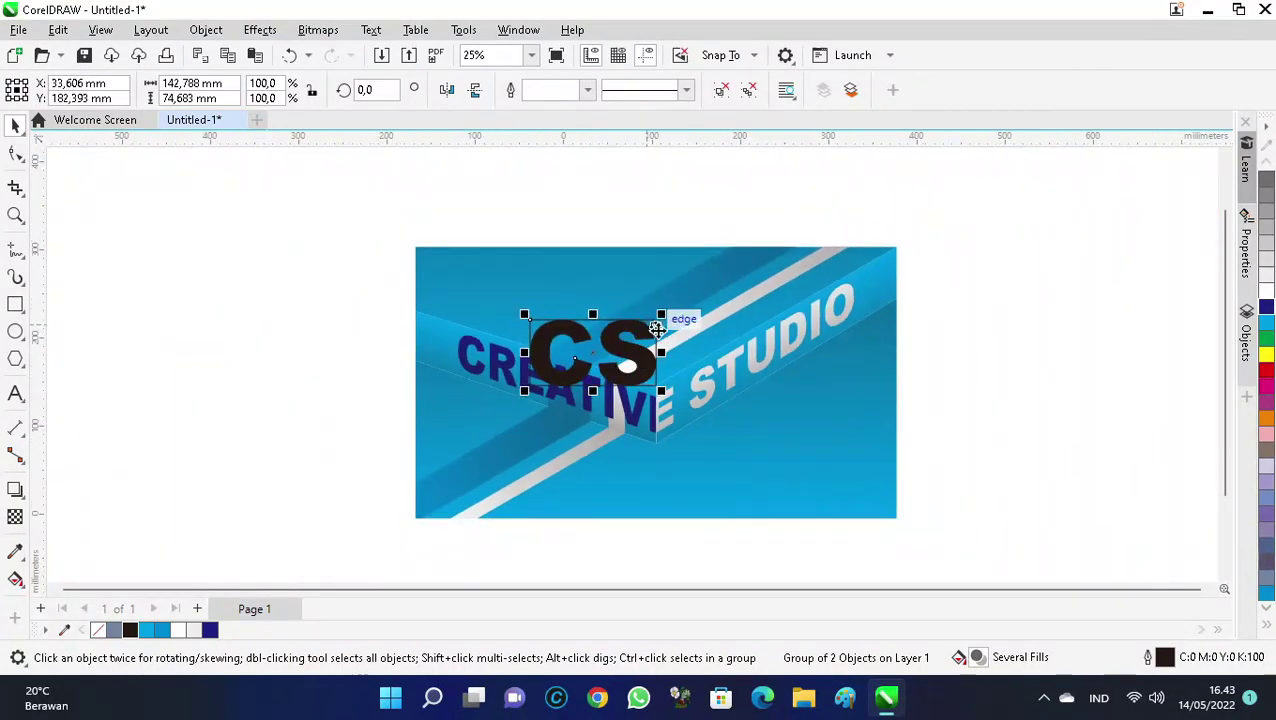
pyautogui.scroll(4, 610, 340)
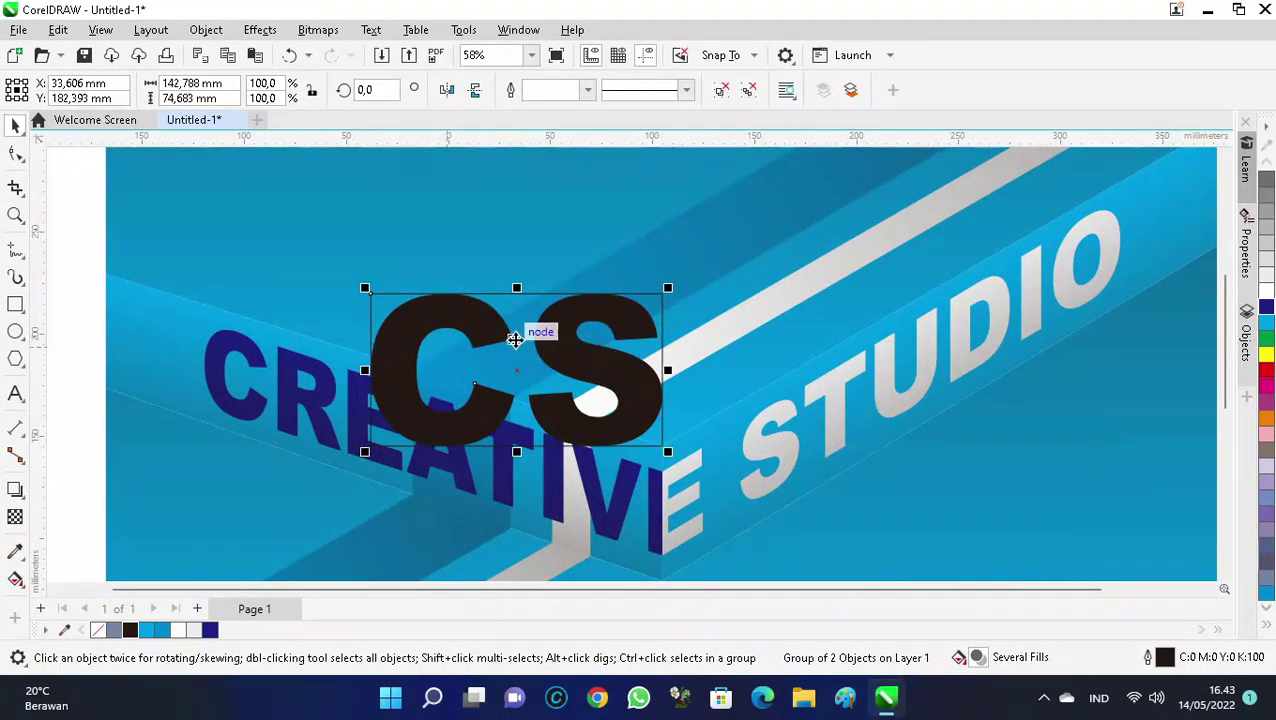
# Add perspective to the CS group, fitting its lower edge to the CREATIVE band's upper edge and its upper-right corner to the STUDIO band's edge.
pyautogui.click(206, 31)
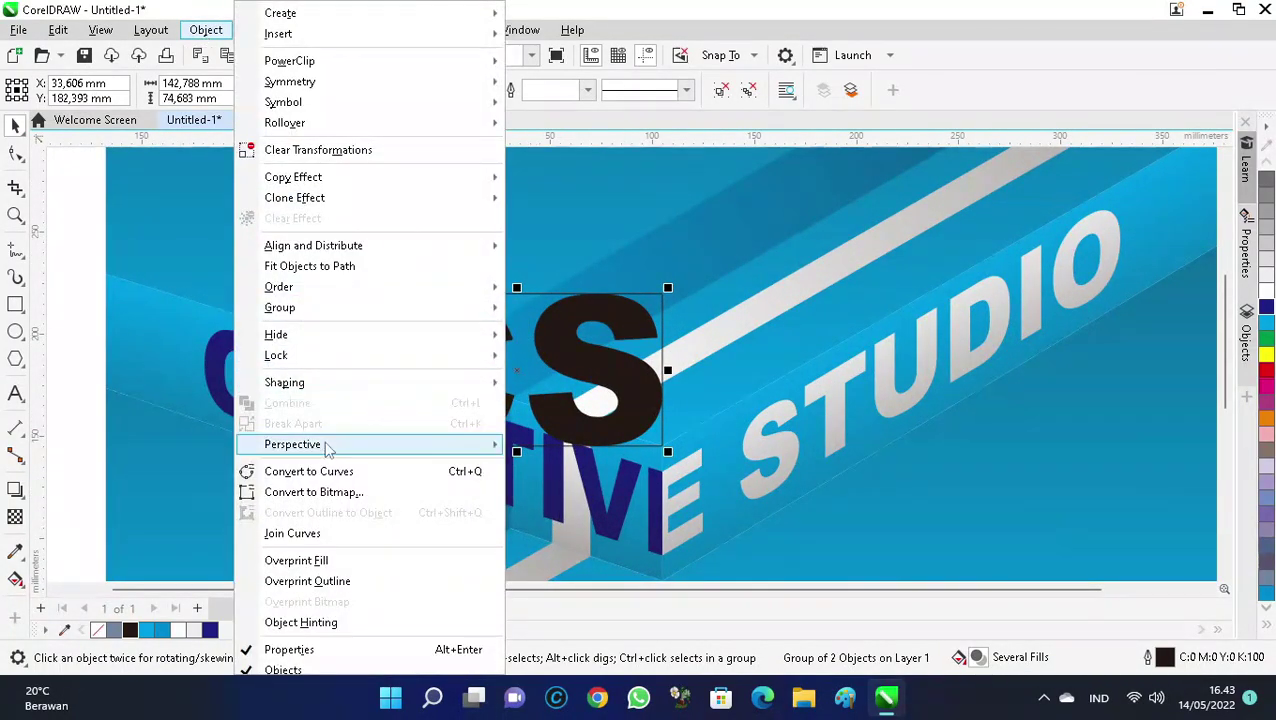
pyautogui.moveTo(327, 444)
pyautogui.click(562, 450)
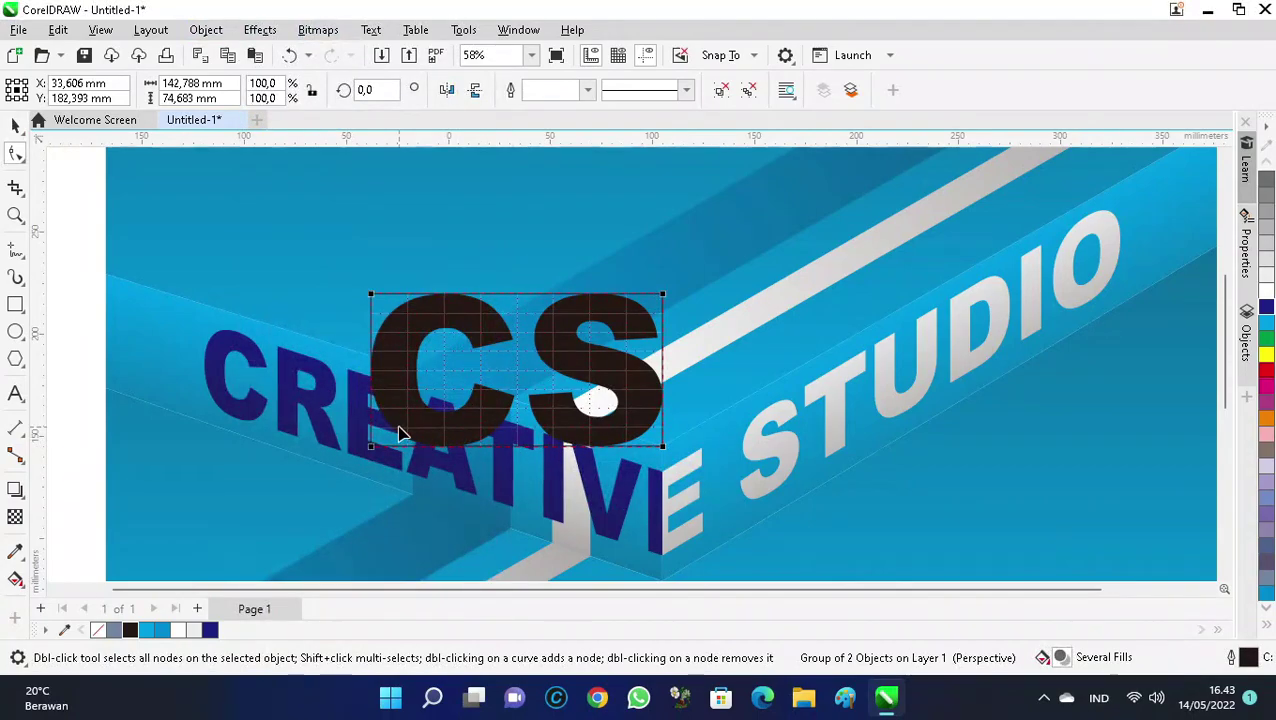
pyautogui.scroll(2, 380, 450)
pyautogui.moveTo(359, 458); pyautogui.dragTo(357, 318)
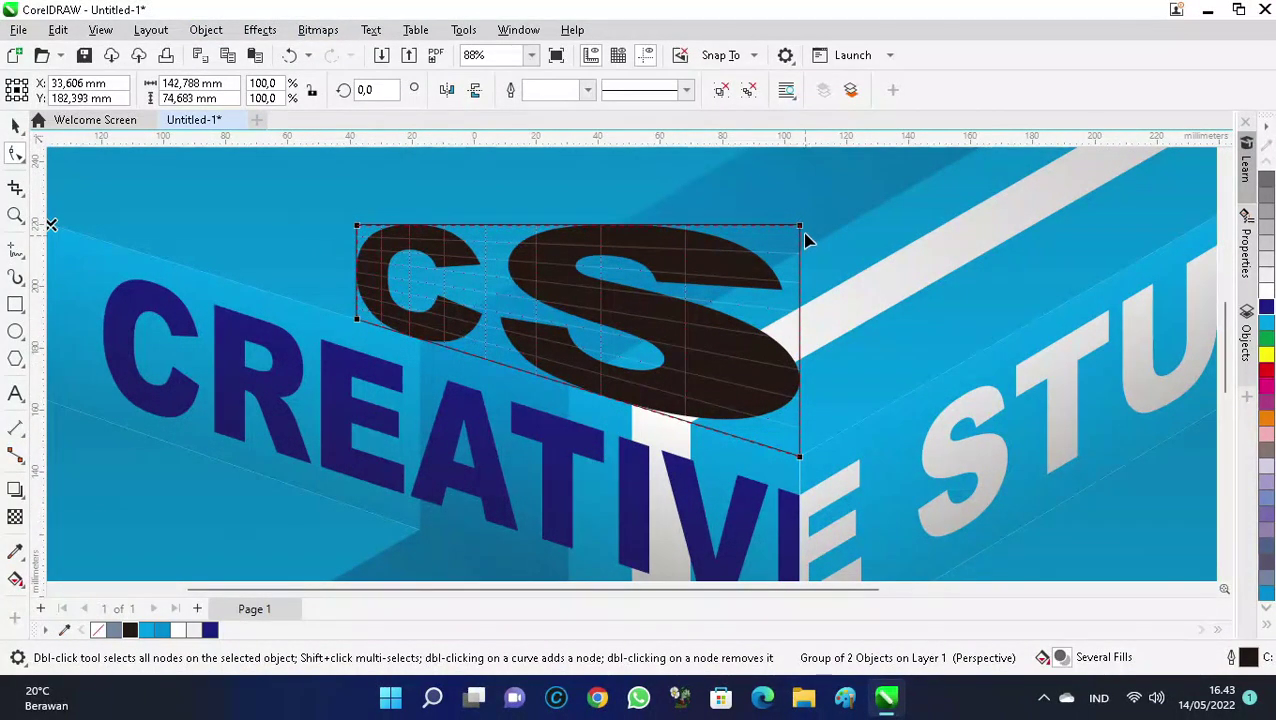
pyautogui.moveTo(800, 227); pyautogui.dragTo(1028, 325)
# Move the CS group's upper-left perspective corner inward so the frame becomes a parallelogram lying flat on the fold.
pyautogui.scroll(-4, 490, 215)
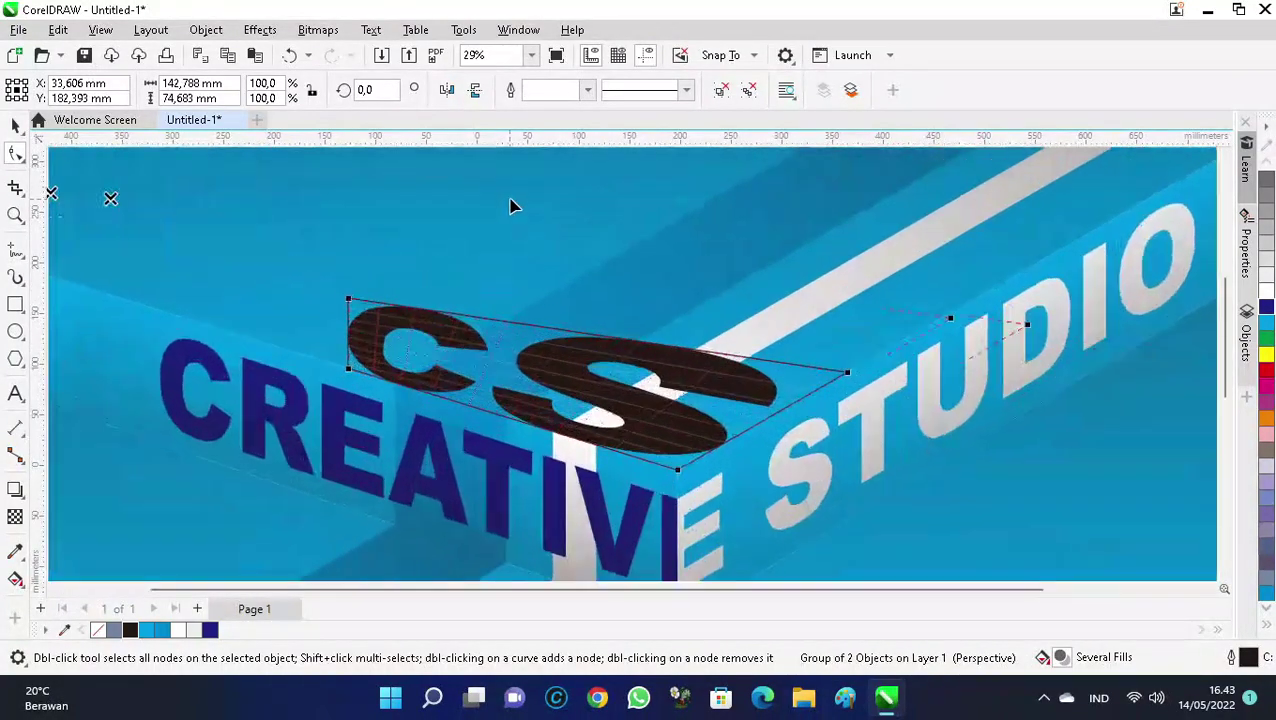
pyautogui.scroll(3, 510, 206)
pyautogui.moveTo(350, 297); pyautogui.dragTo(490, 306)
pyautogui.scroll(-1, 459, 280)
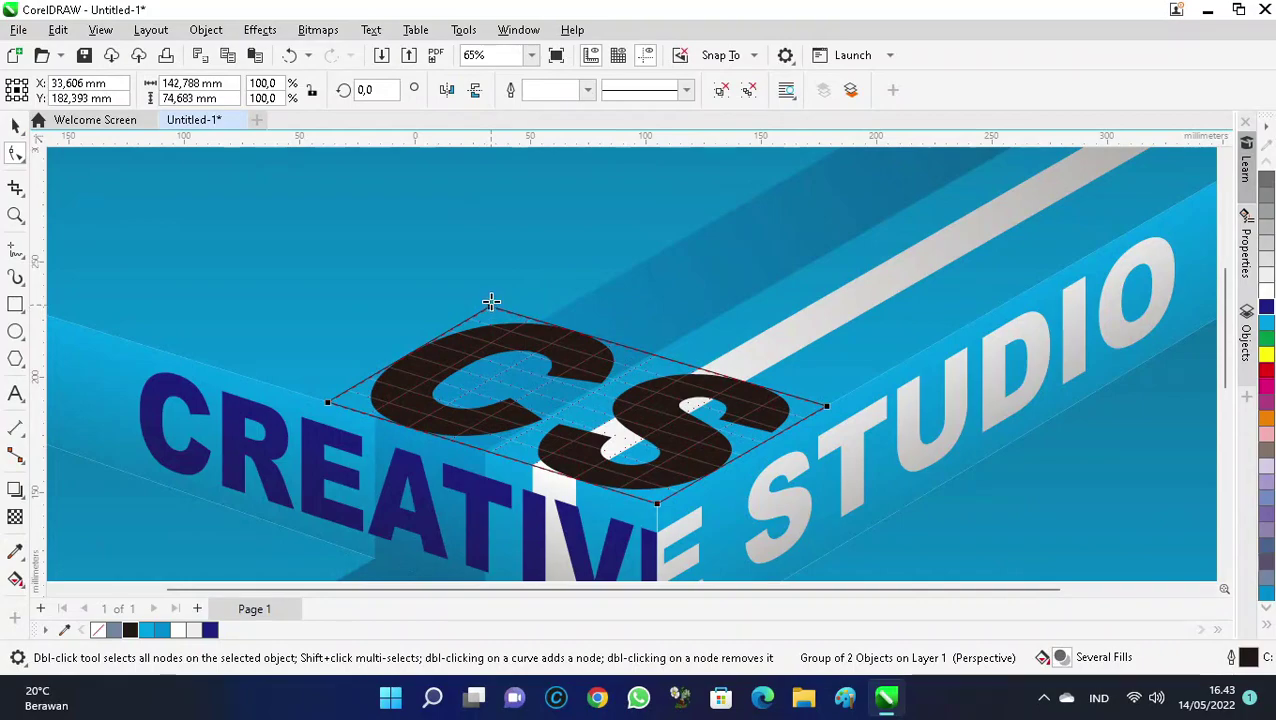
# Fine-tune the CS group's upper-left perspective corner to run parallel with the bands, and finish editing the perspective.
pyautogui.scroll(-2, 519, 268)
pyautogui.scroll(1, 482, 281)
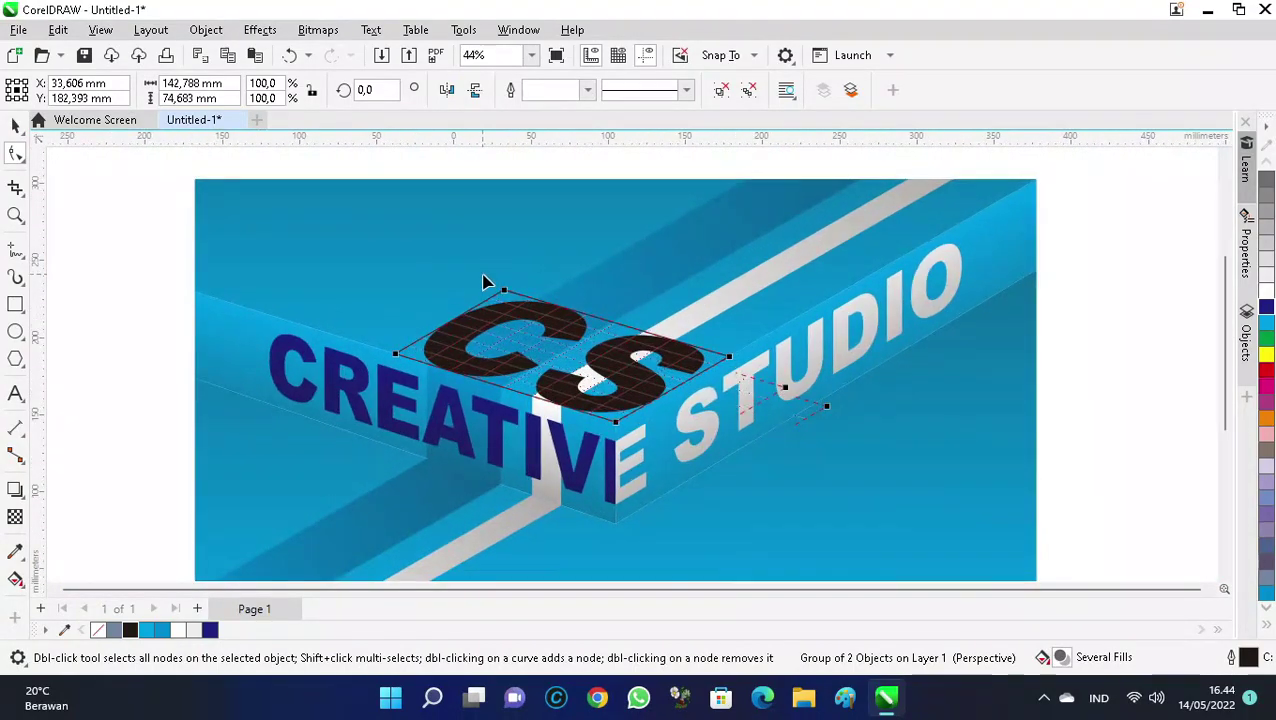
pyautogui.scroll(2, 500, 298)
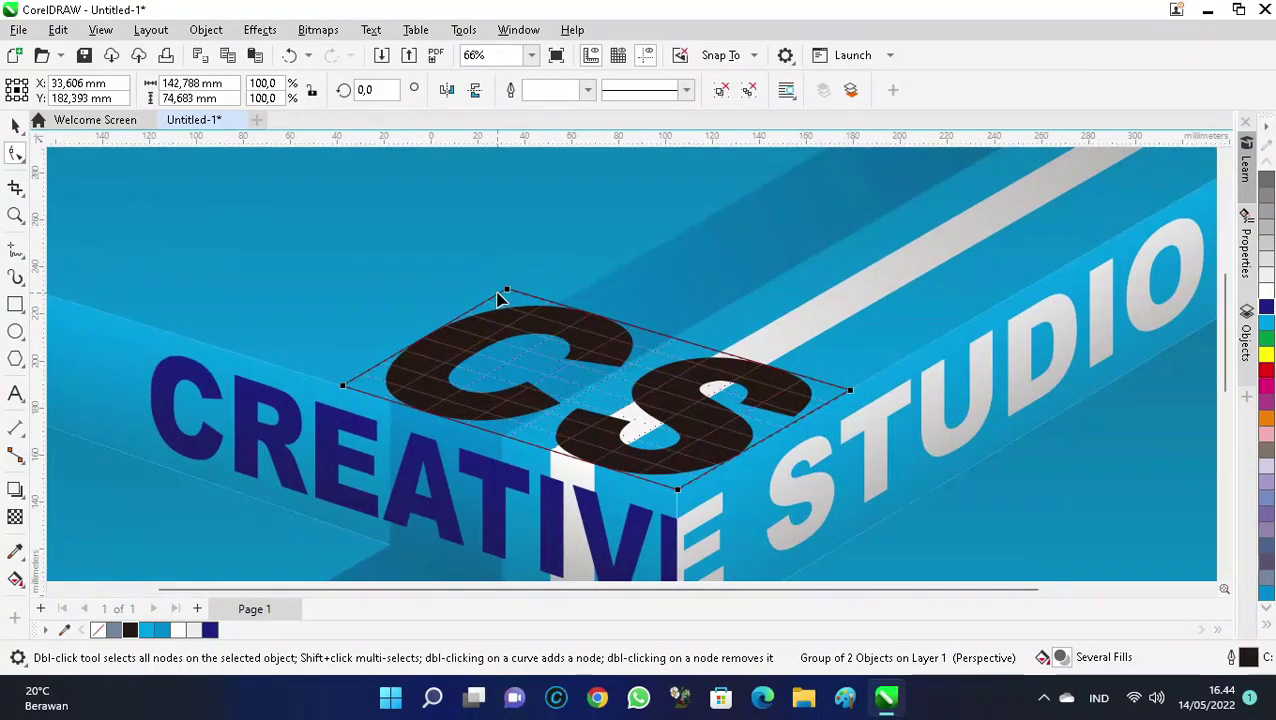
pyautogui.moveTo(505, 290); pyautogui.dragTo(500, 294)
pyautogui.scroll(-3, 620, 278)
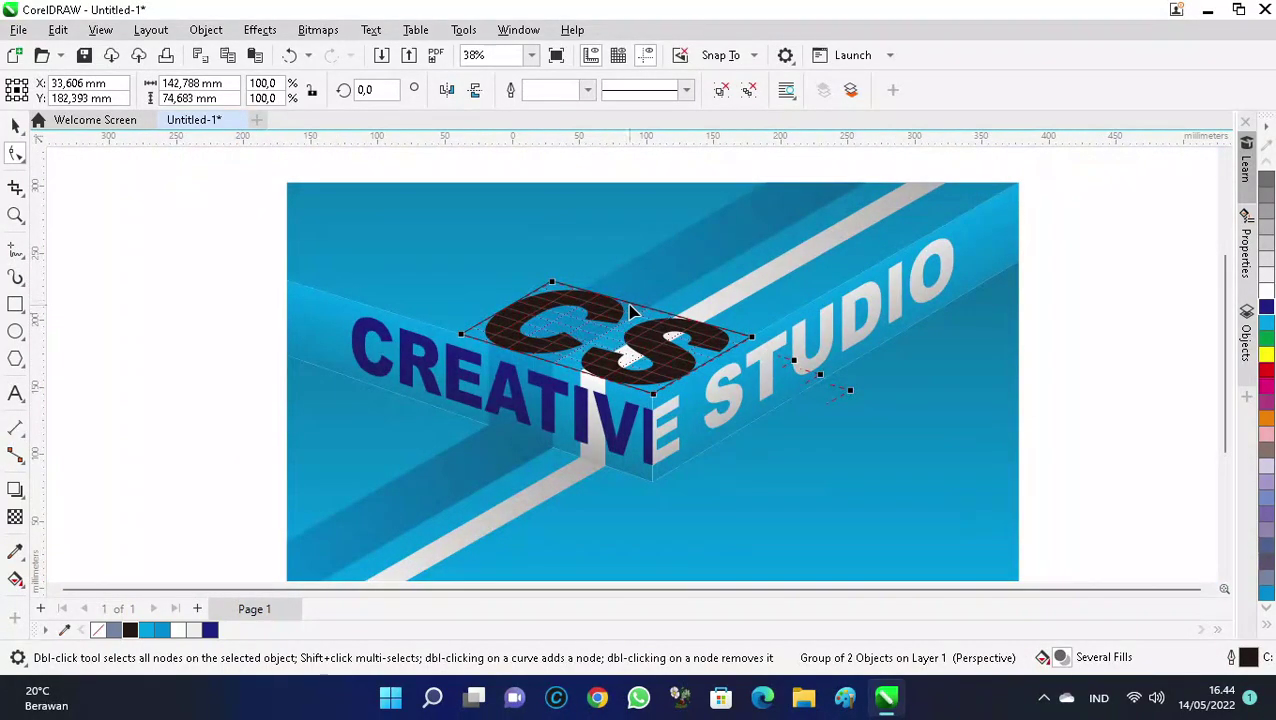
pyautogui.scroll(5, 630, 312)
pyautogui.moveTo(468, 258); pyautogui.dragTo(474, 261)
pyautogui.scroll(-3, 615, 278)
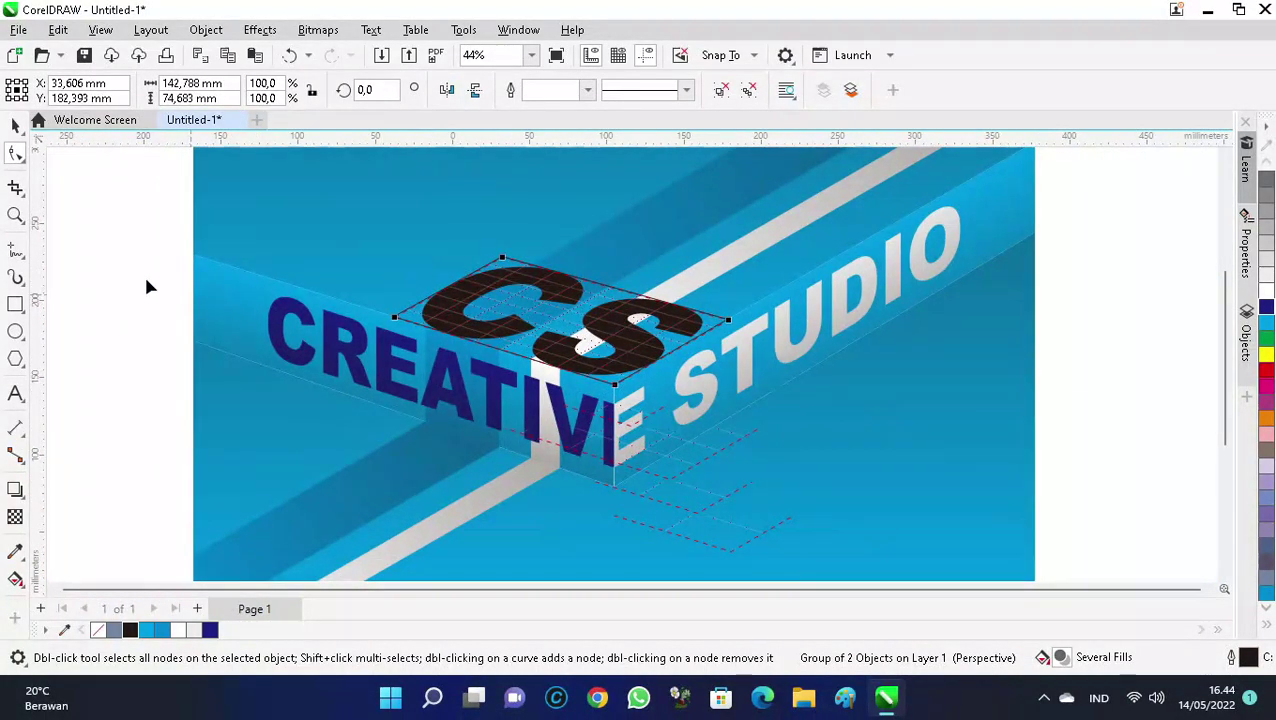
pyautogui.press('space')
pyautogui.press('Escape')
pyautogui.scroll(-2, 225, 250)
pyautogui.scroll(-1, 345, 255)
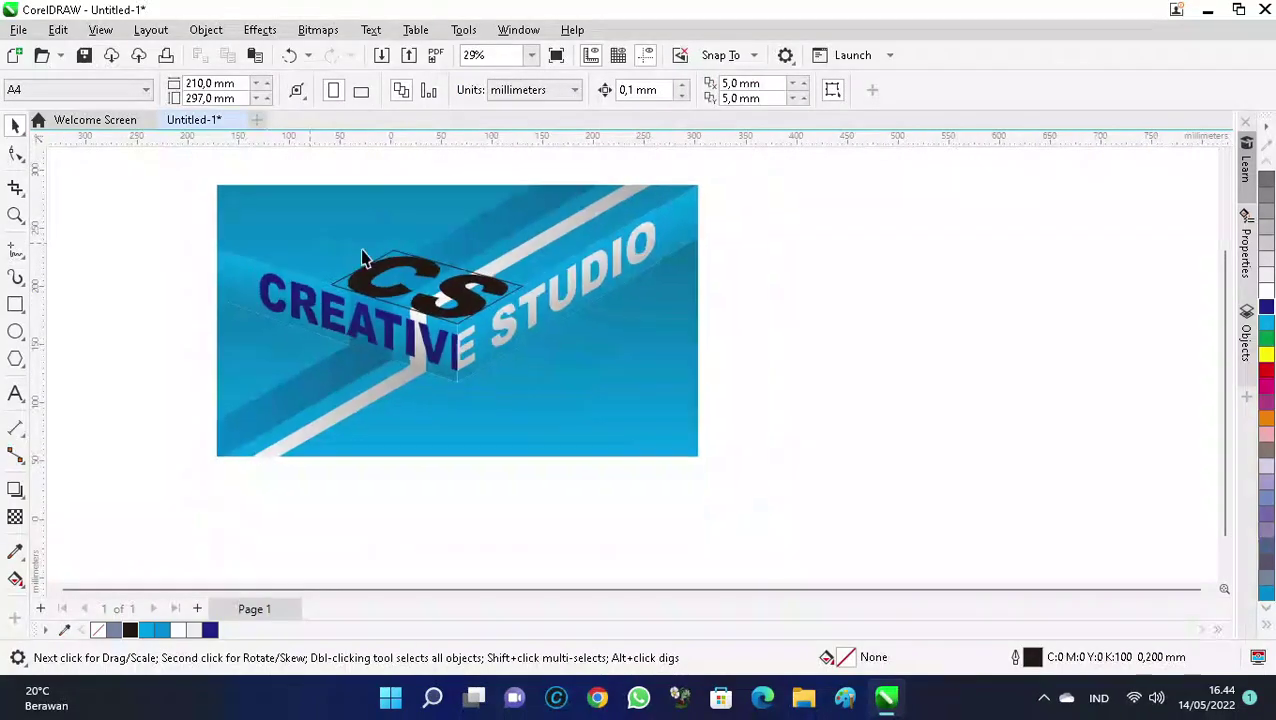
pyautogui.press('F4')
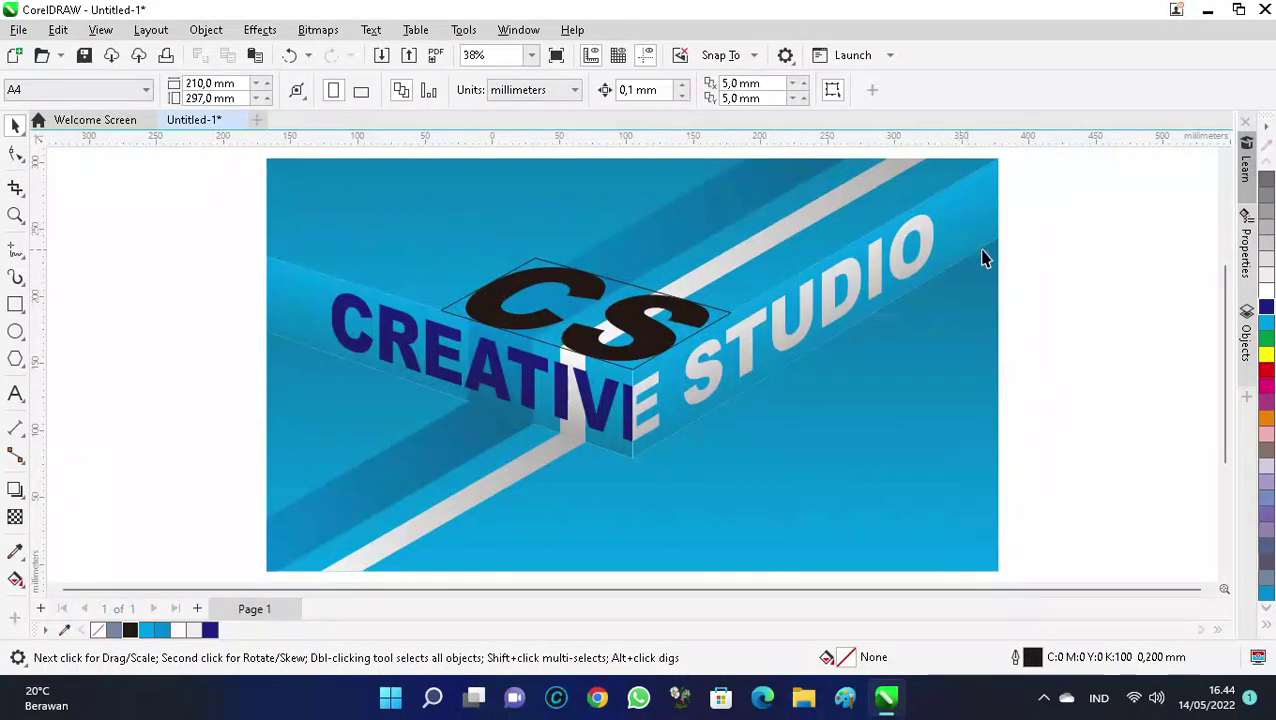
# Ungroup the CS group to delete its rectangle frame, and shift the lettering slightly up and left from the fold corner.
pyautogui.click(613, 303)
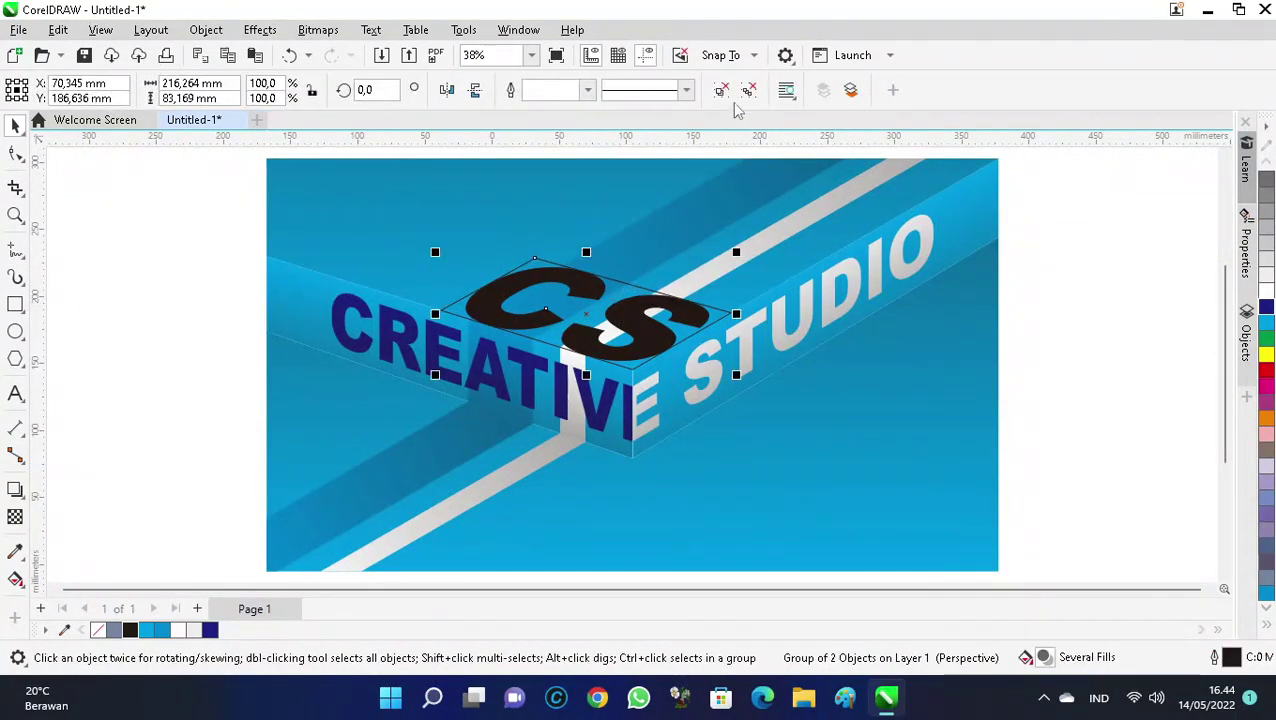
pyautogui.click(1038, 308)
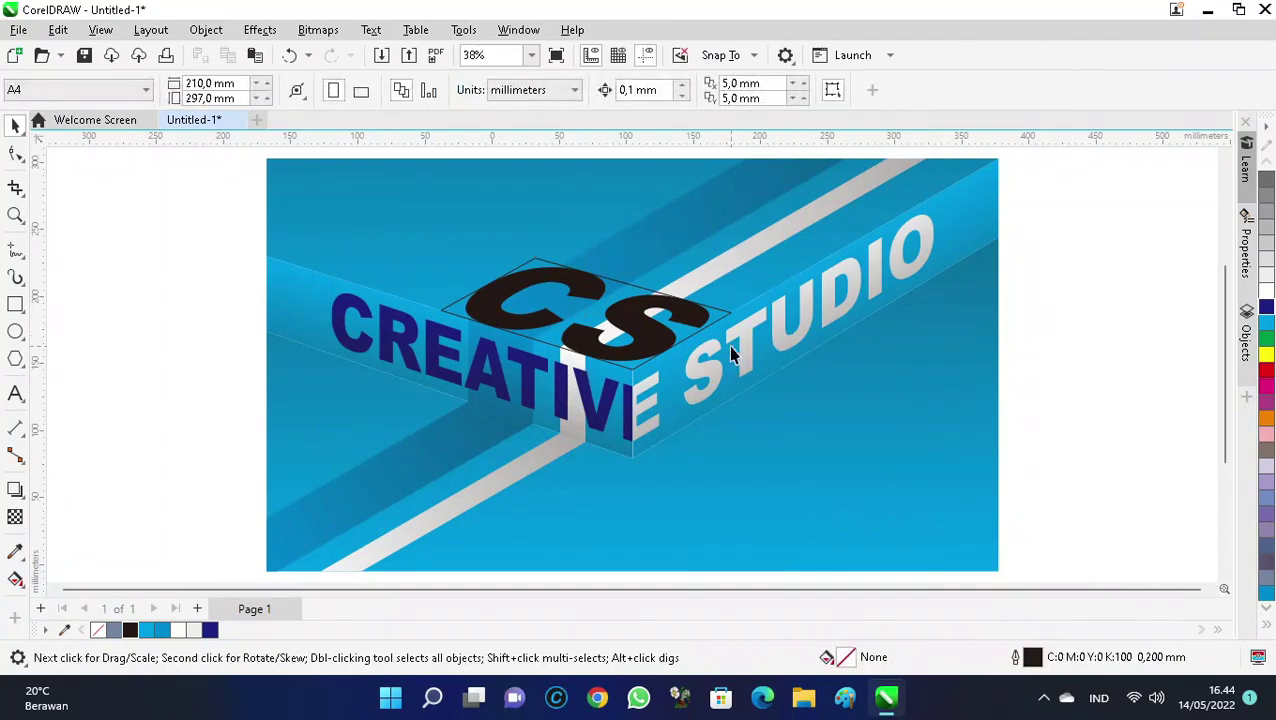
pyautogui.click(628, 300)
pyautogui.click(864, 398)
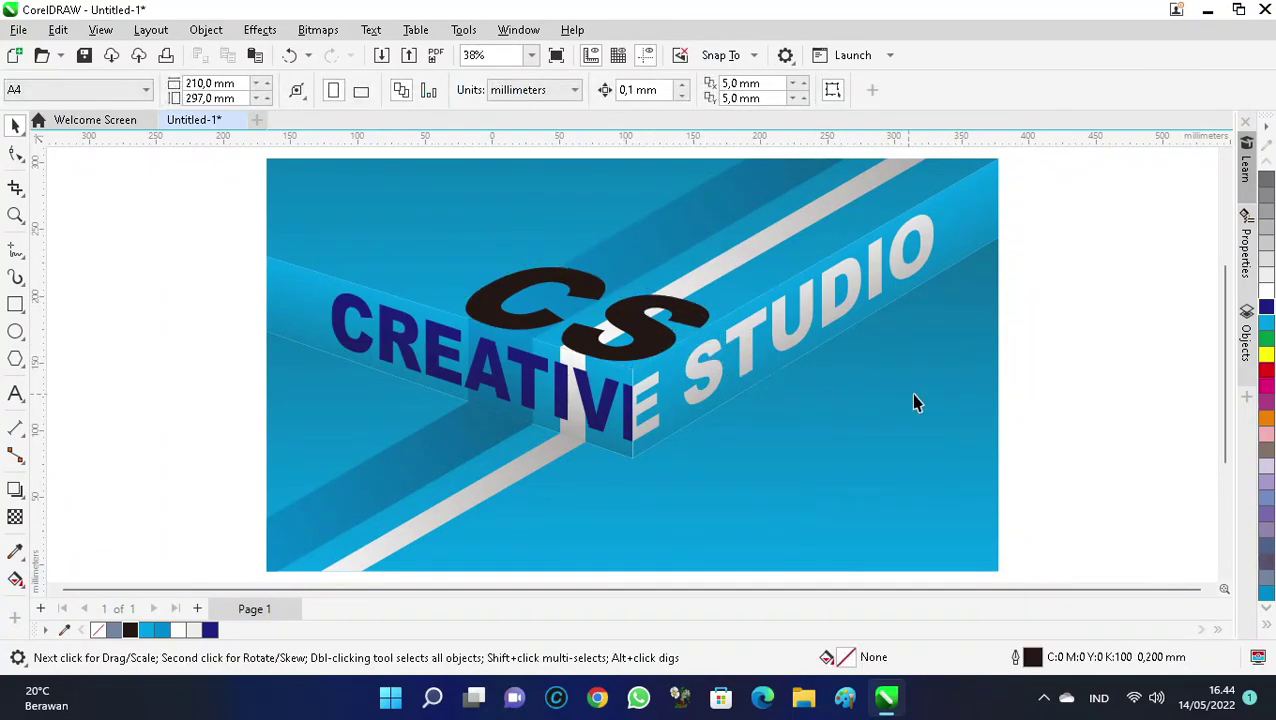
pyautogui.moveTo(657, 345); pyautogui.dragTo(643, 322)
pyautogui.click(1066, 330)
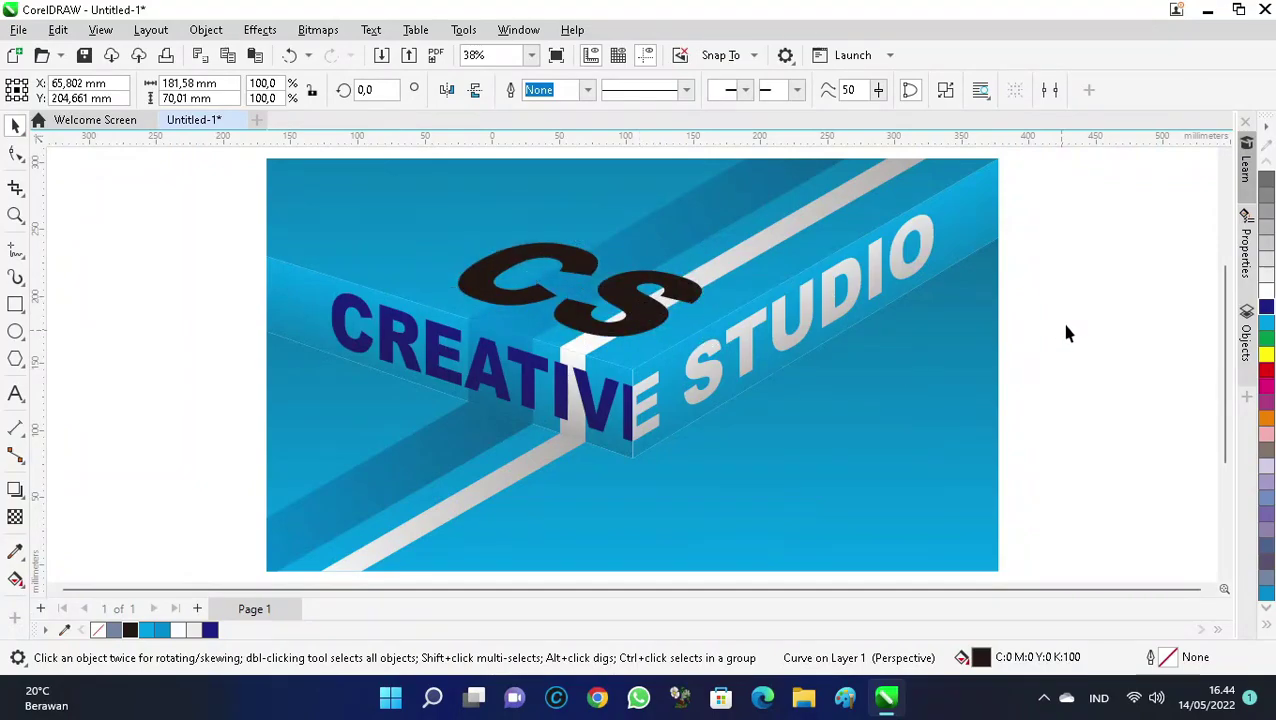
# Apply an Emboss effect to the CS lettering with depth 20, level 100, direction 45° and gray emboss color, and deselect it.
pyautogui.click(632, 318)
pyautogui.click(261, 30)
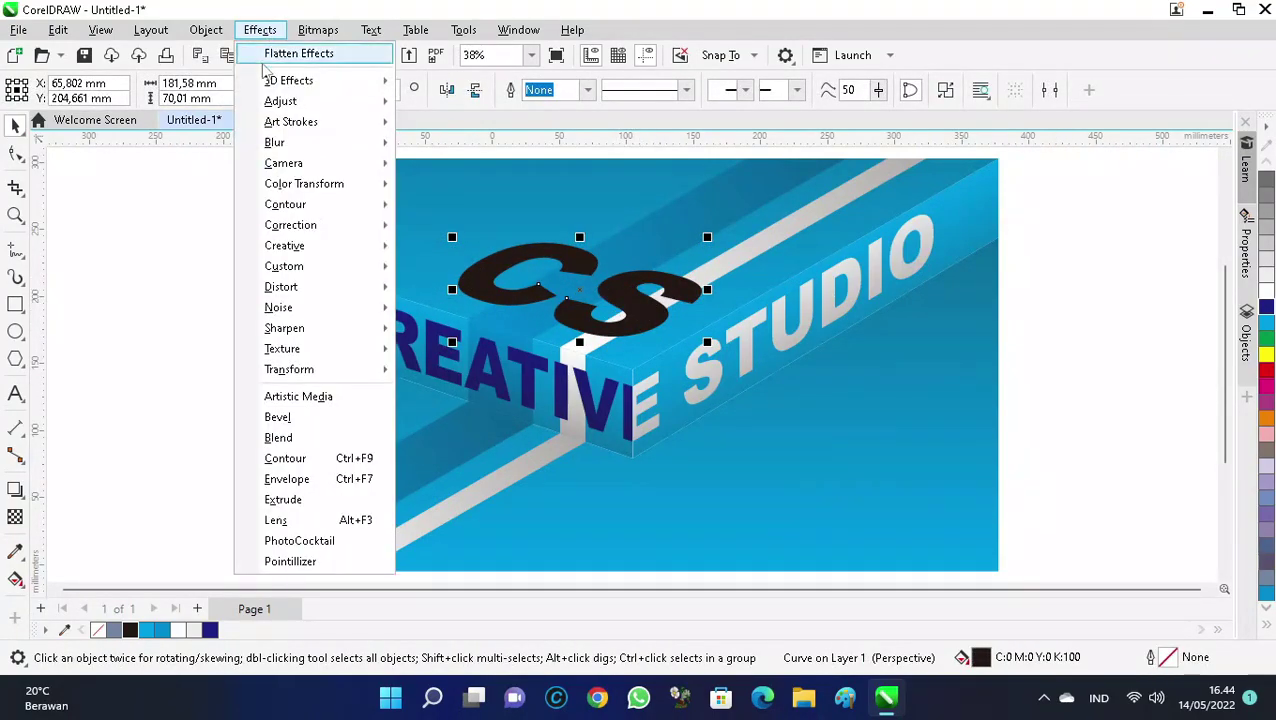
pyautogui.moveTo(280, 86)
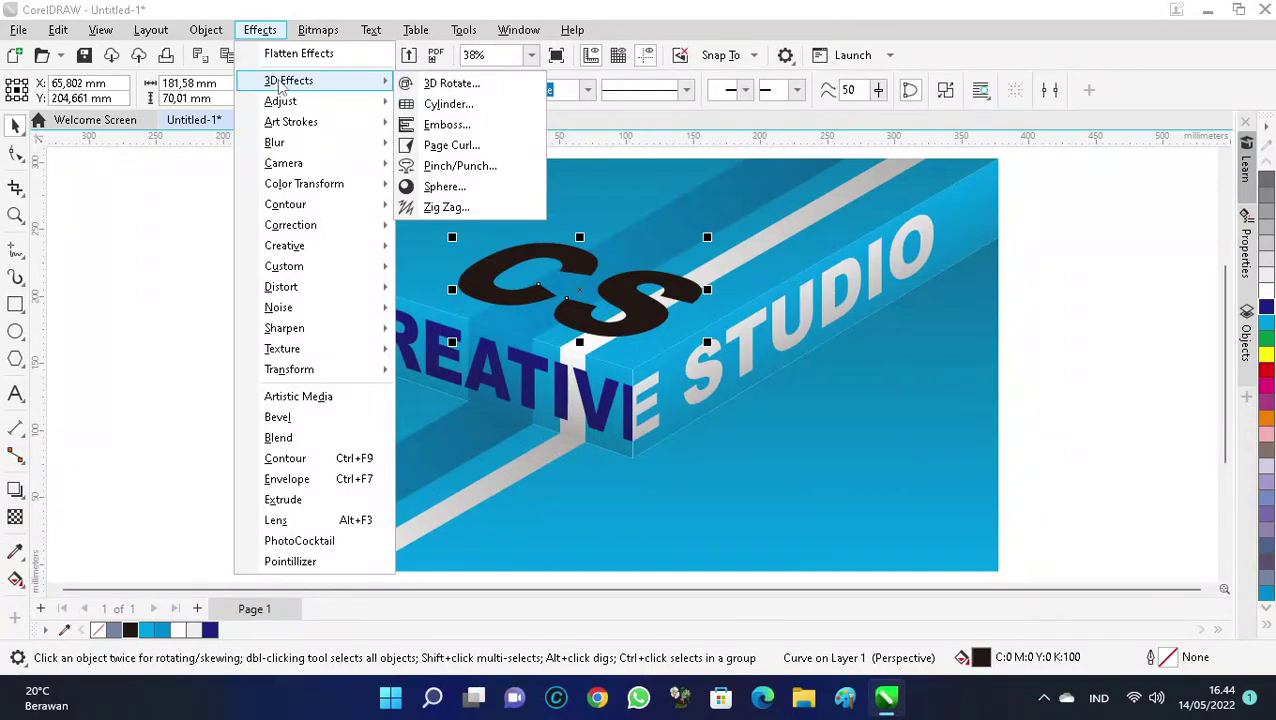
pyautogui.click(447, 126)
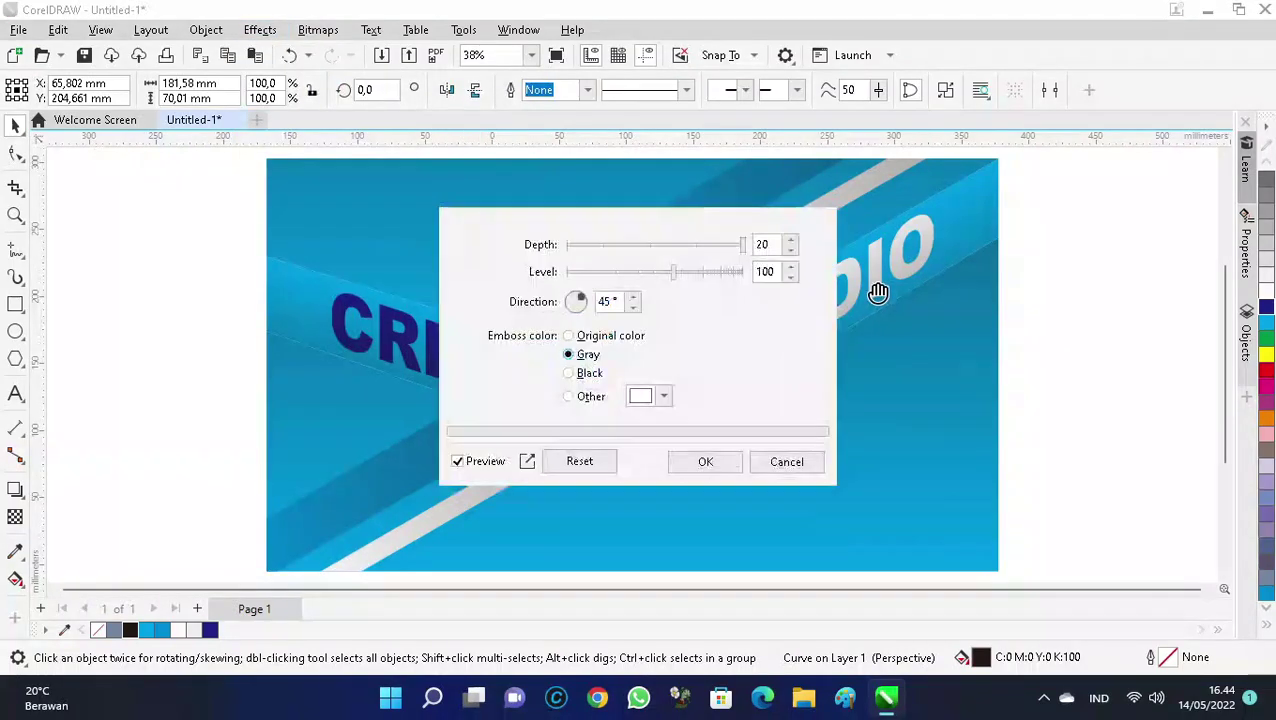
pyautogui.moveTo(644, 204); pyautogui.dragTo(942, 208)
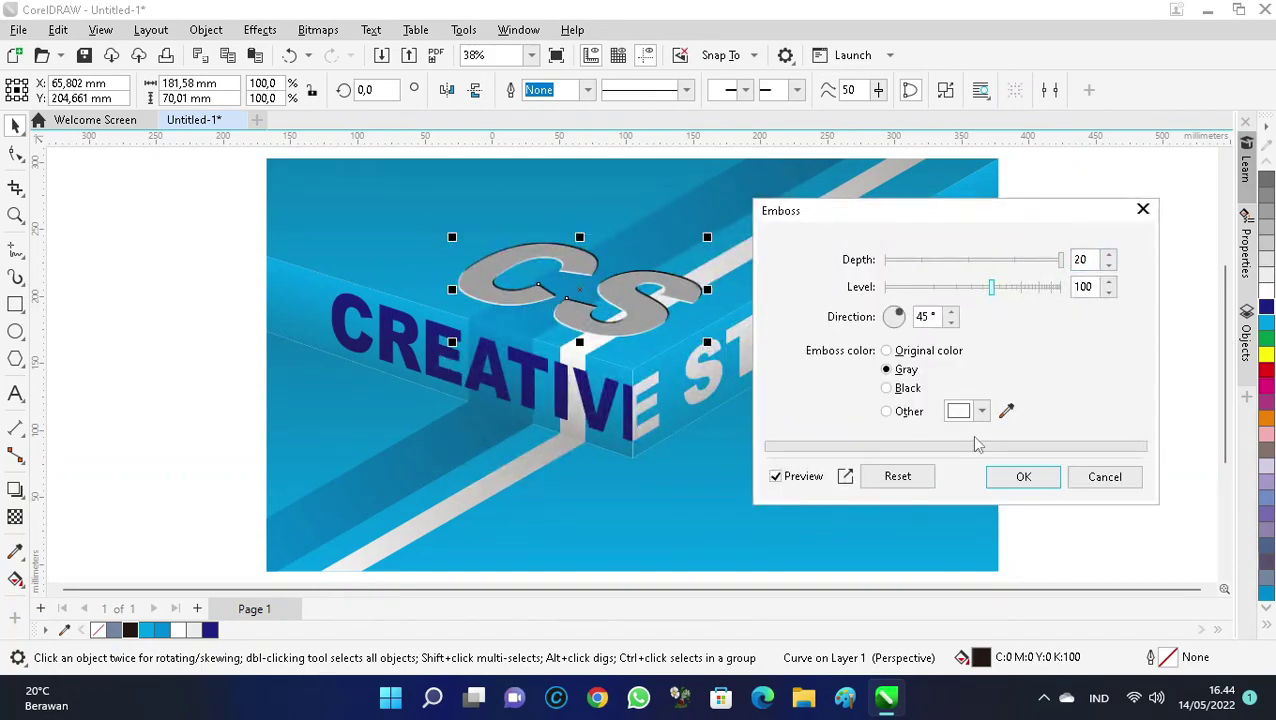
pyautogui.click(1022, 478)
pyautogui.click(1040, 320)
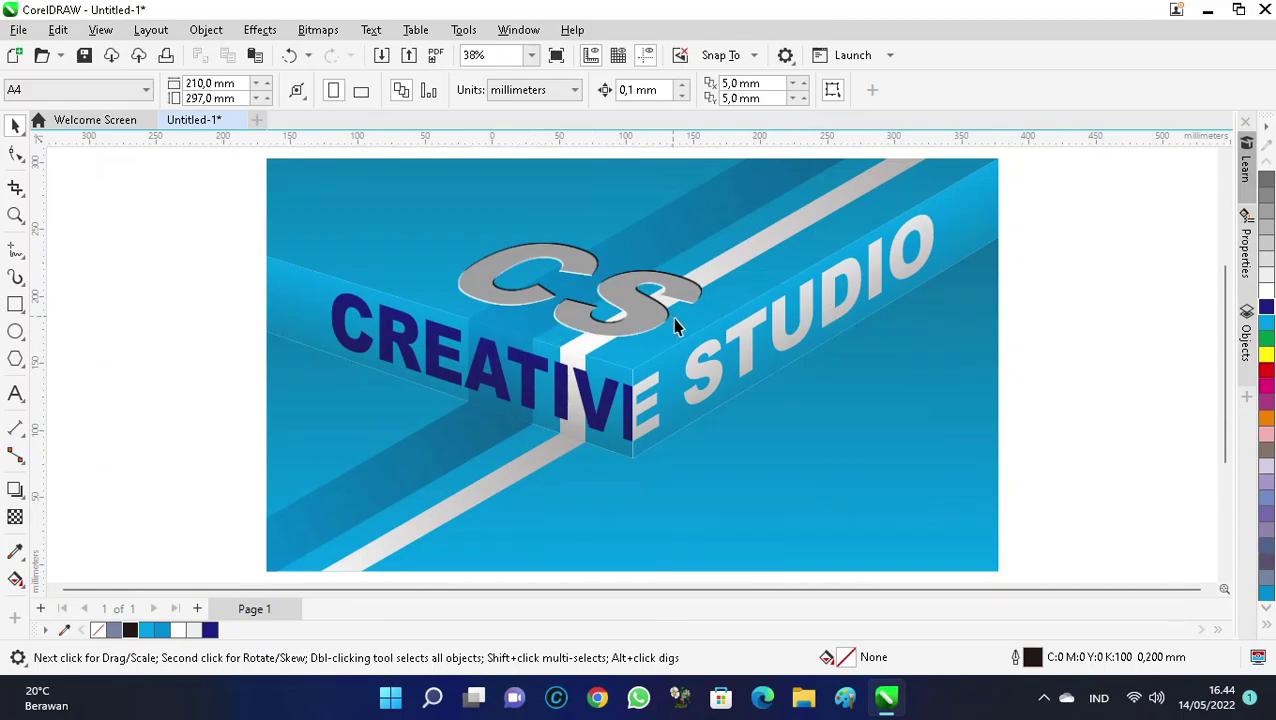
# Fit the view to the blue artwork and examine the whole design in full-screen preview.
pyautogui.press('z')
pyautogui.moveTo(271, 164); pyautogui.dragTo(994, 567)
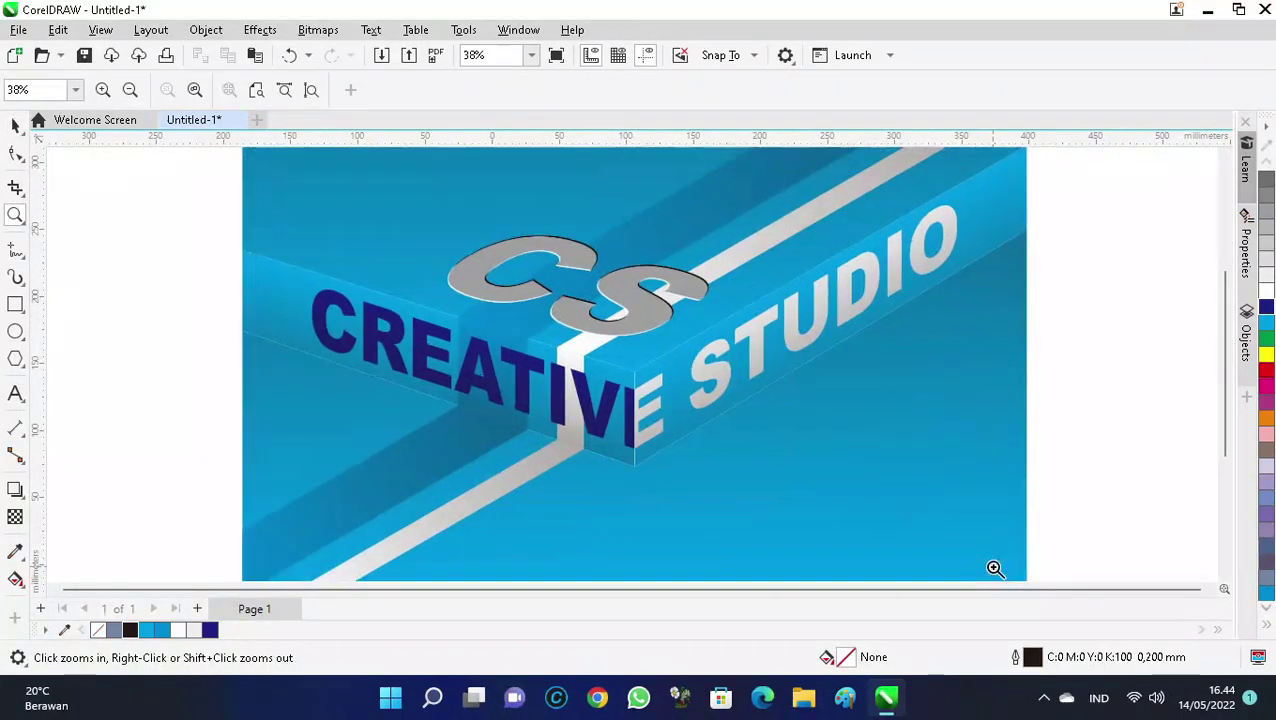
pyautogui.press('space')
pyautogui.press('F9')
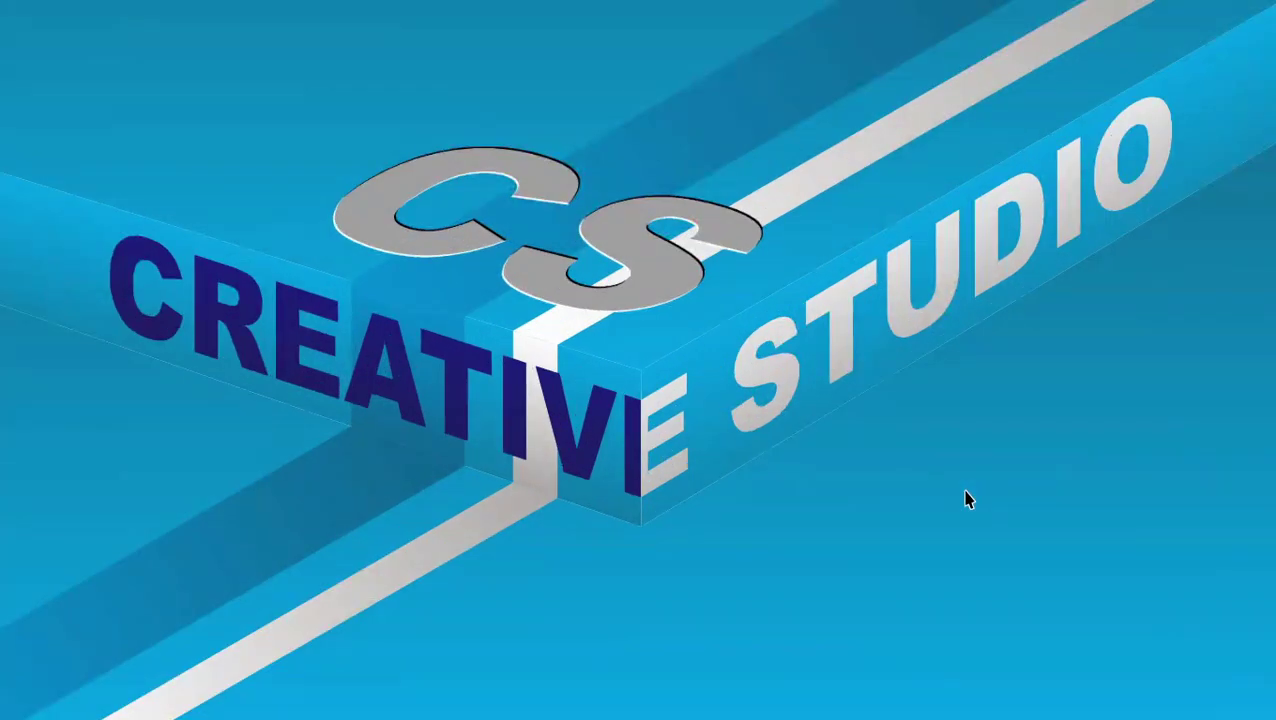